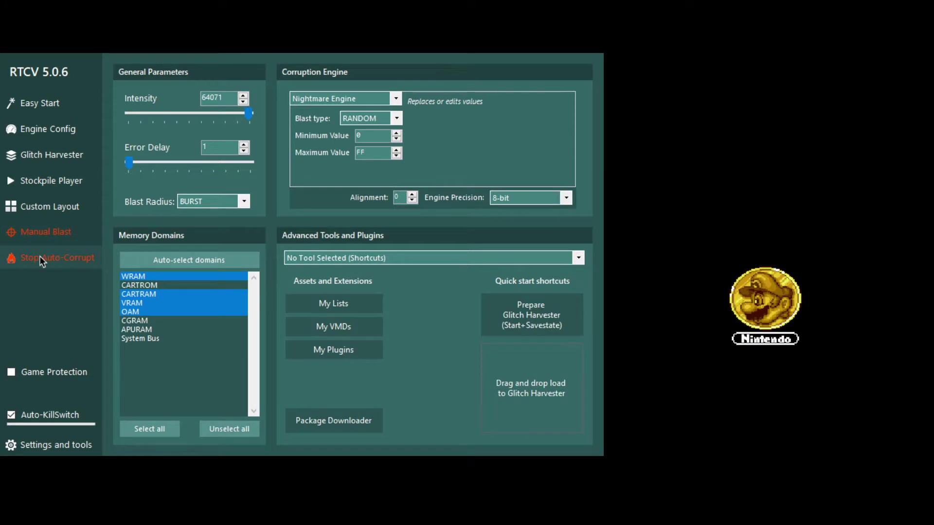
# Toggle Auto-Corrupt off and on for the running game with the Nightmare Engine
pyautogui.click(39, 257)
pyautogui.click(84, 257)
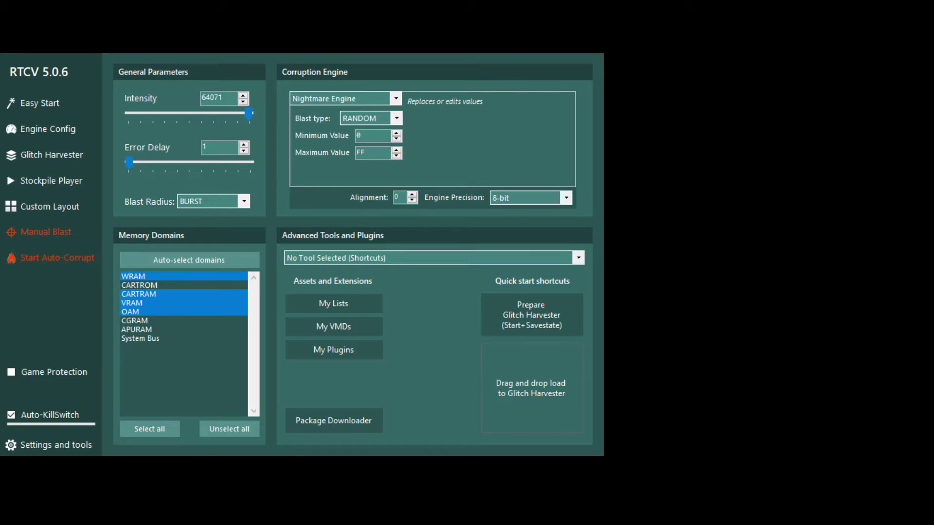
pyautogui.click(76, 257)
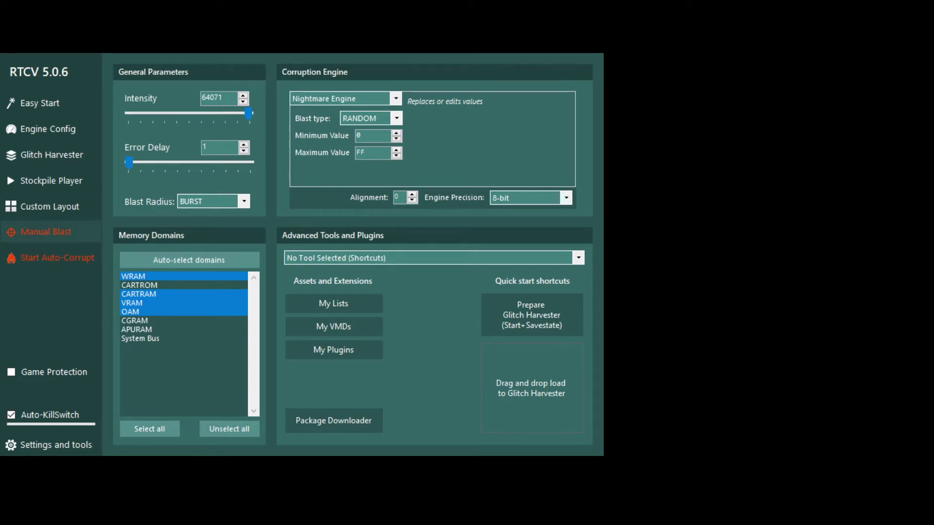
# Apply several manual blasts to the Super Mario game with the Nightmare Engine
pyautogui.click(47, 232)
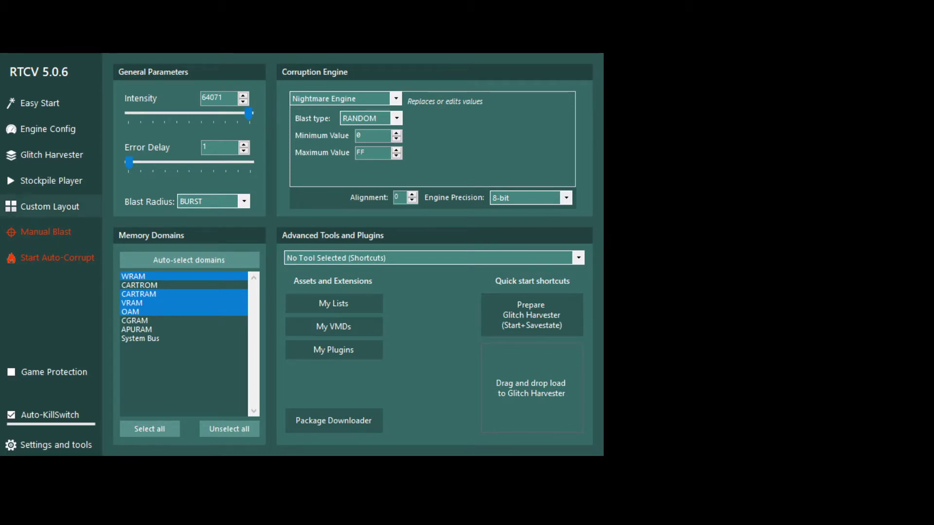
pyautogui.click(39, 230)
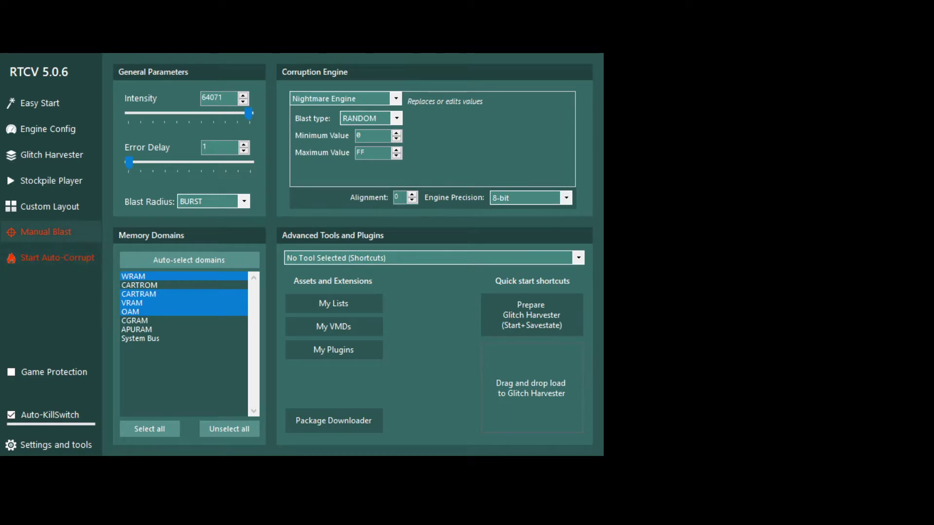
pyautogui.click(65, 239)
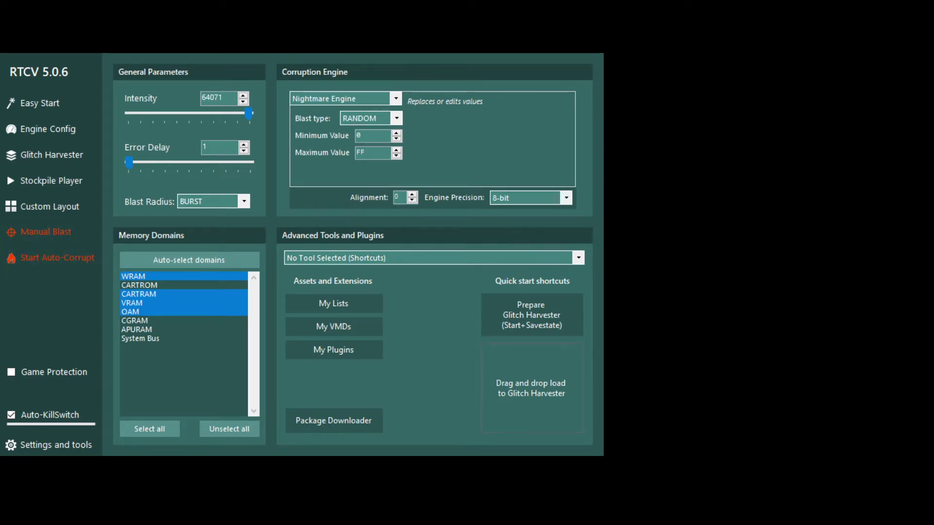
pyautogui.click(32, 235)
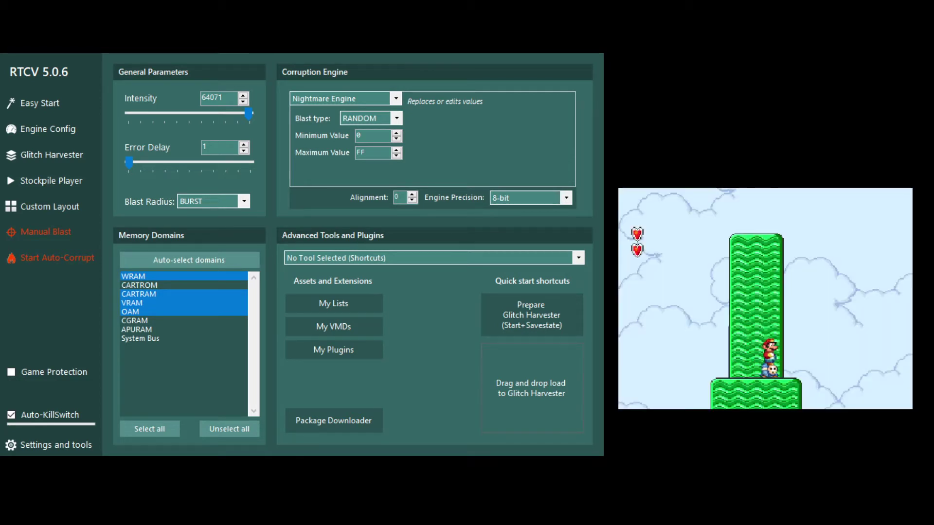
pyautogui.click(39, 239)
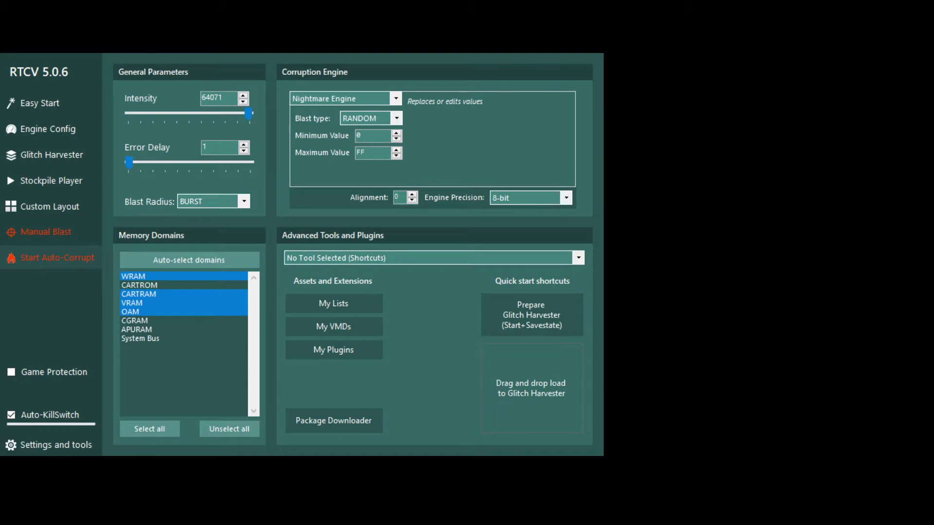
# Corrupt the Super Mario All-Stars title screen with a manual blast and short runs of Auto-Corrupt using the Nightmare Engine
pyautogui.click(47, 269)
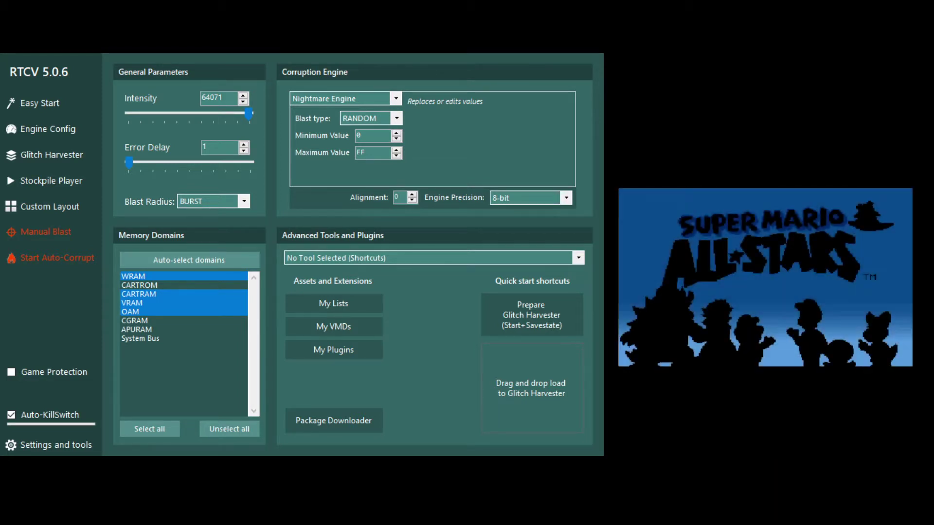
pyautogui.click(46, 231)
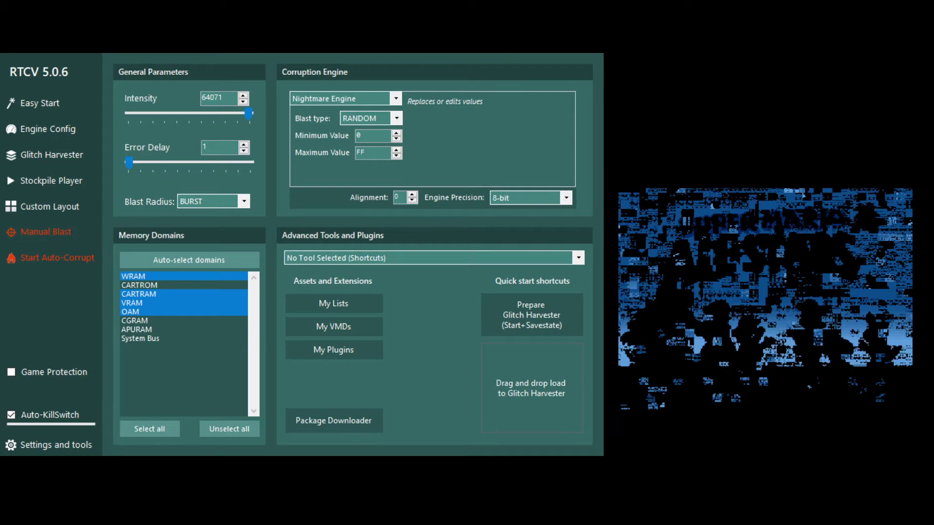
pyautogui.click(57, 264)
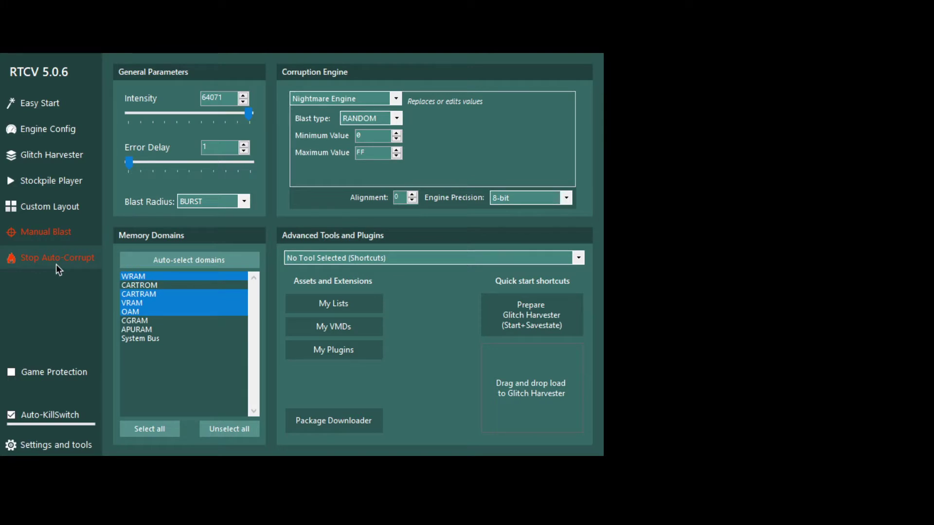
pyautogui.click(56, 264)
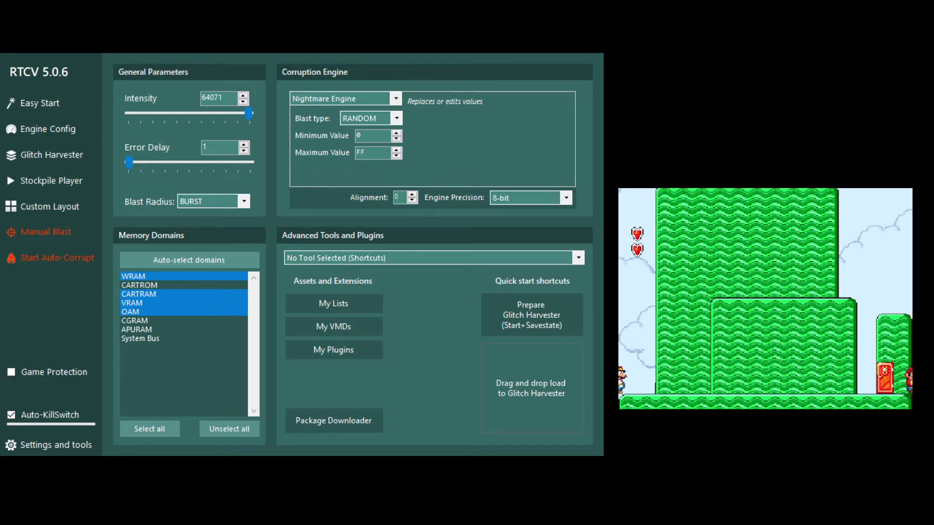
# Corrupt the Mario level with Nightmare Engine manual blasts, followed by Auto-Corrupt
pyautogui.click(22, 228)
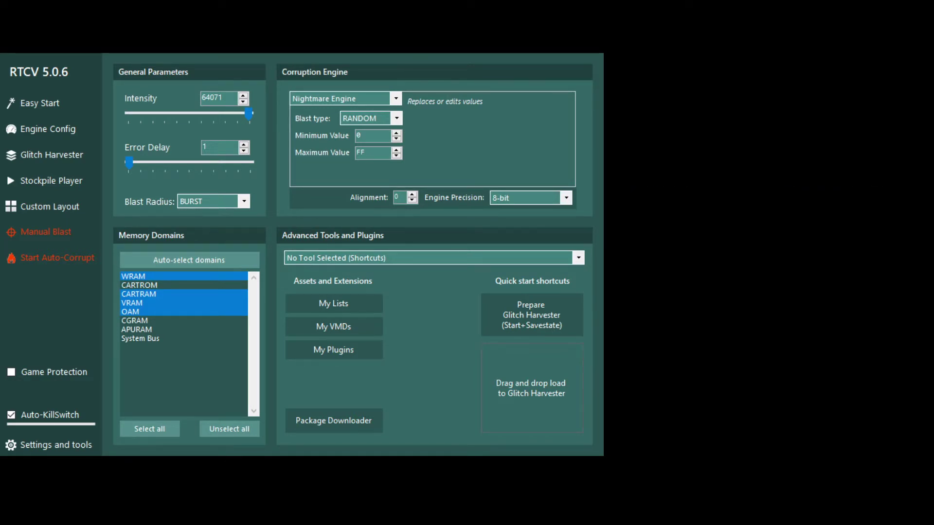
pyautogui.click(69, 226)
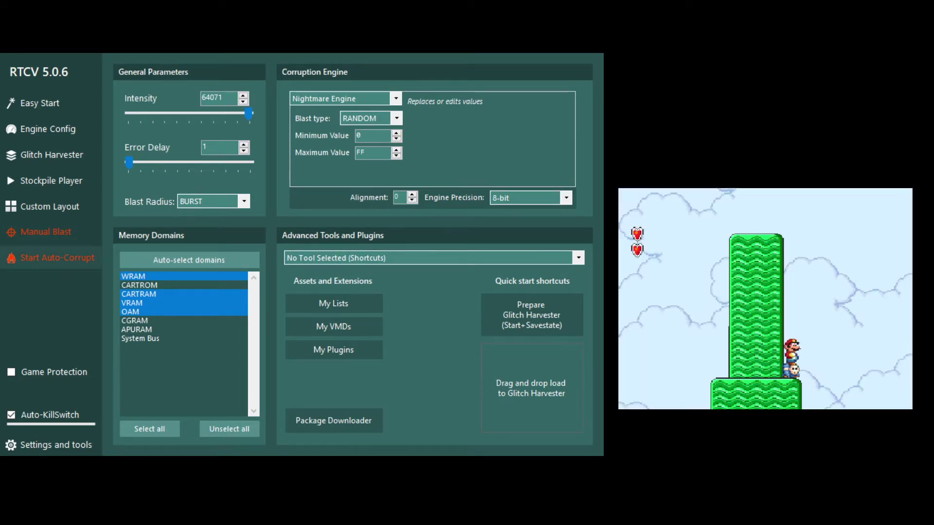
pyautogui.click(52, 248)
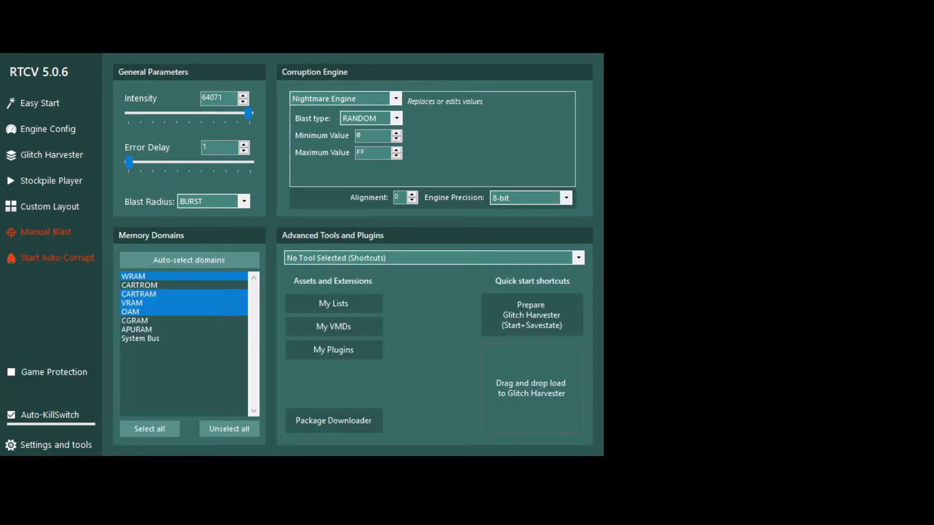
# Switch the corruption engine to Hellgenie Engine and apply four manual blasts to the Mario level
pyautogui.click(364, 103)
pyautogui.click(350, 119)
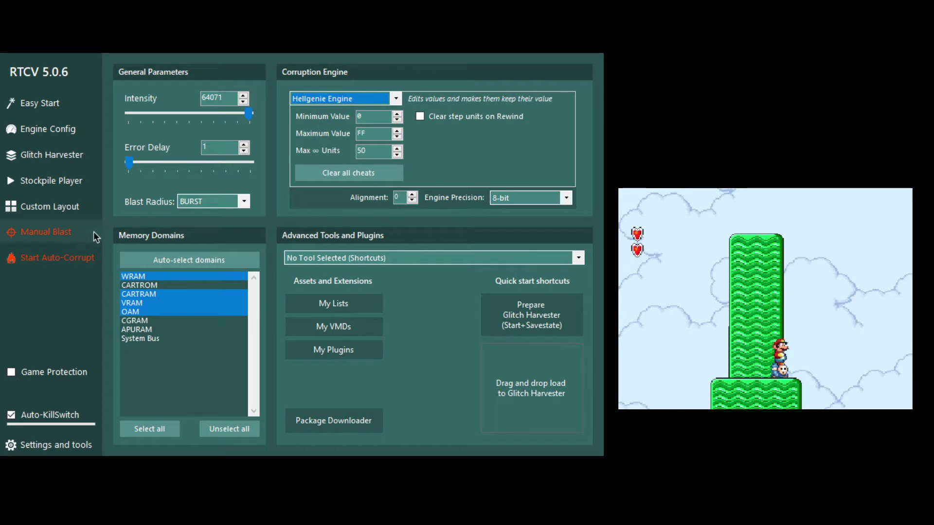
pyautogui.click(66, 234)
pyautogui.click(66, 235)
pyautogui.click(66, 234)
pyautogui.click(65, 233)
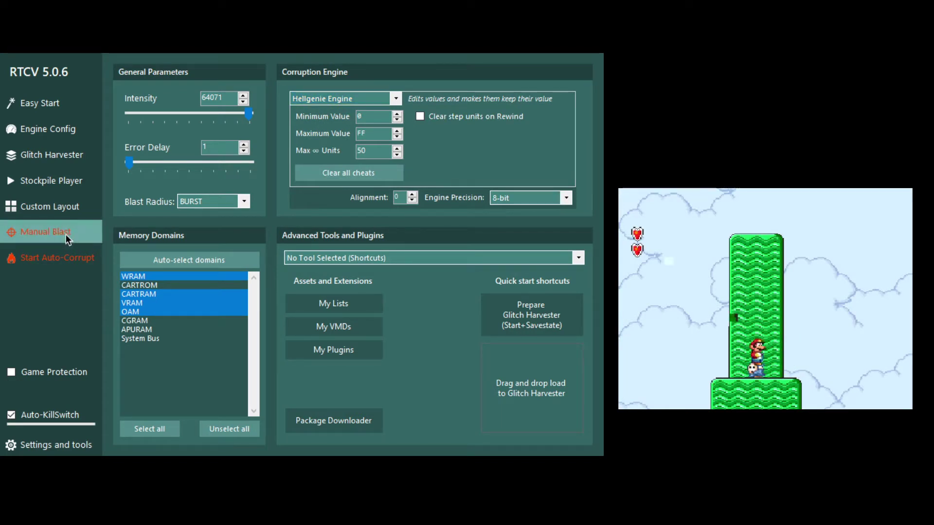
# Run Auto-Corrupt twice on the Mario level with the Hellgenie Engine, stopping it after each run
pyautogui.click(59, 259)
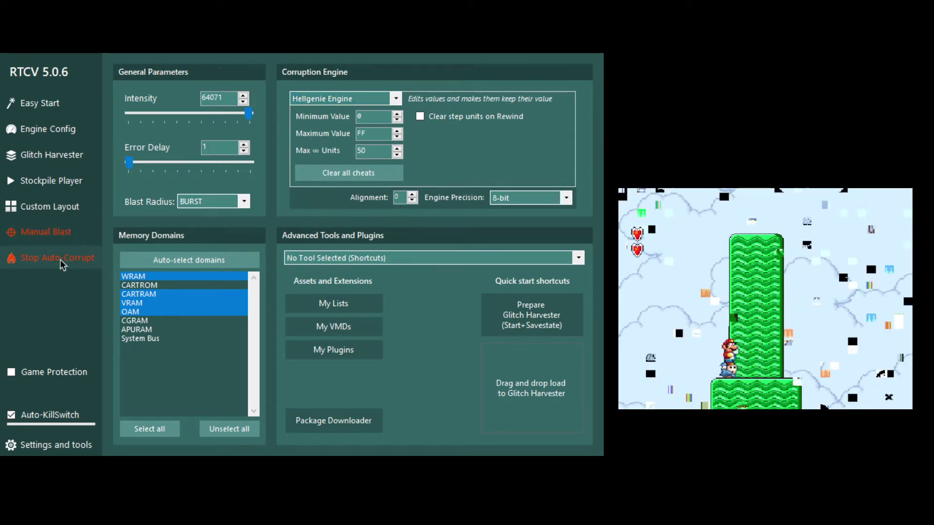
pyautogui.click(60, 259)
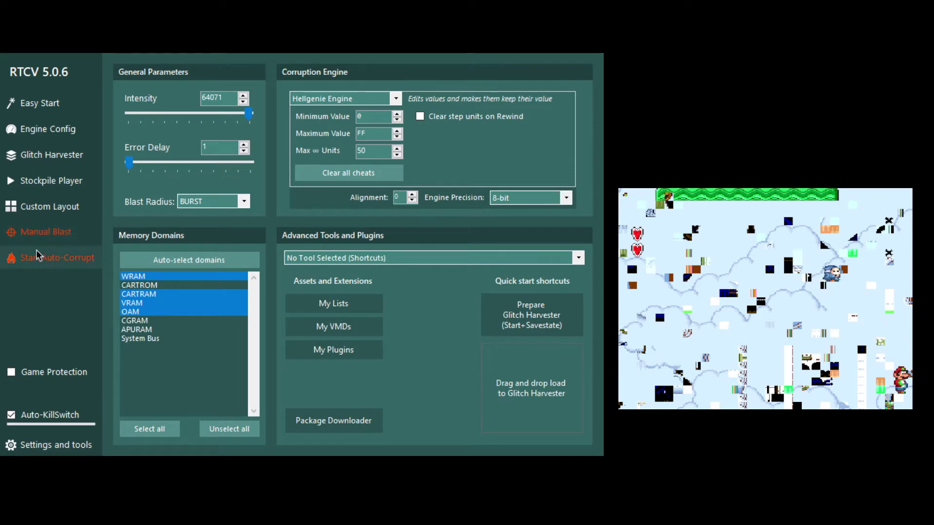
pyautogui.click(47, 264)
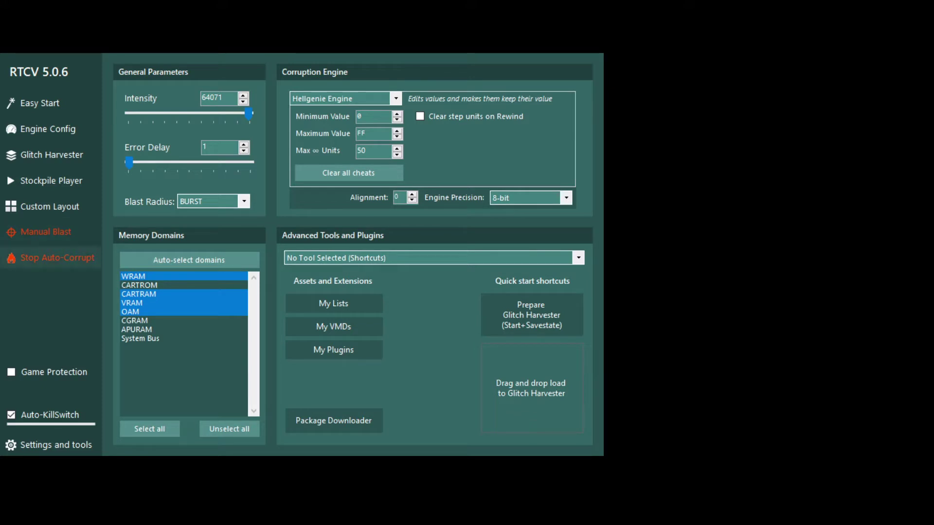
pyautogui.click(49, 258)
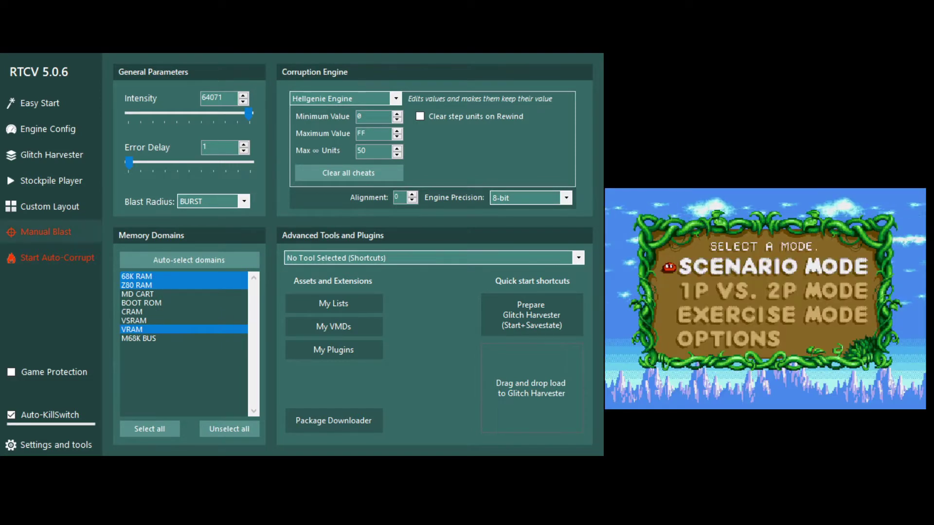
# Corrupt the game's mode selection menu with a Hellgenie Engine manual blast and Auto-Corrupt
pyautogui.click(89, 234)
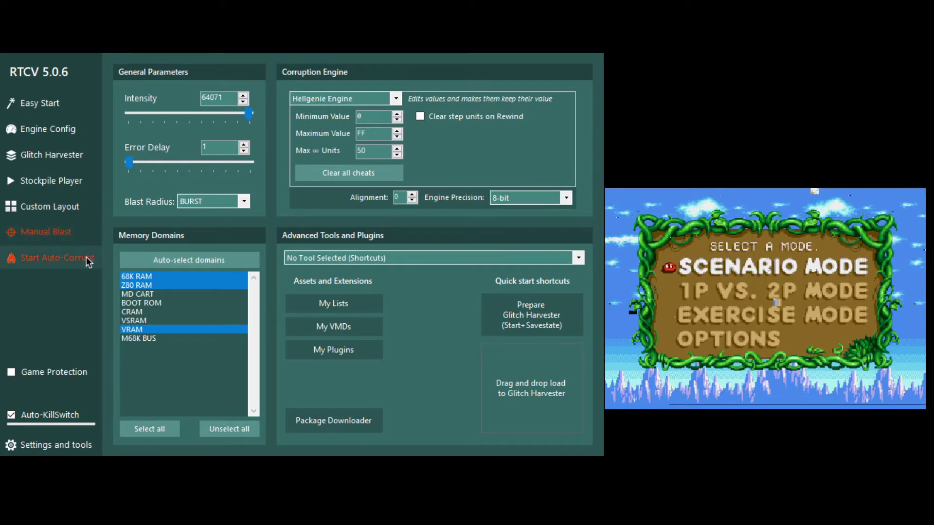
pyautogui.click(85, 259)
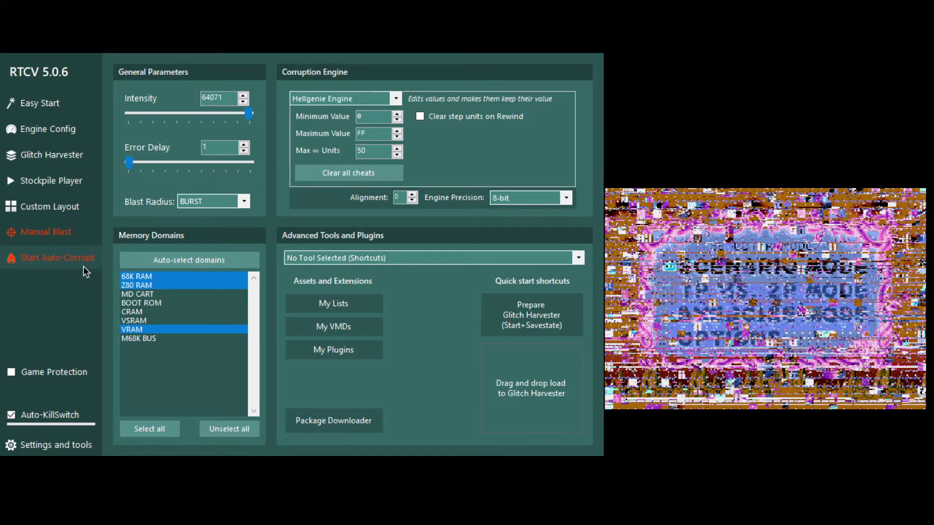
pyautogui.click(83, 266)
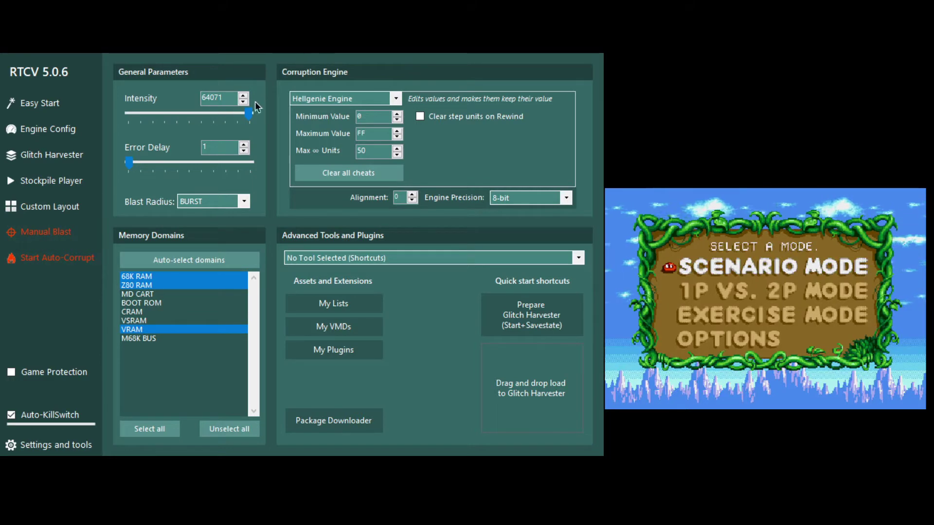
# Switch the corruption engine to Pipe Engine and apply a manual blast to the mode selection menu
pyautogui.click(291, 99)
pyautogui.click(311, 140)
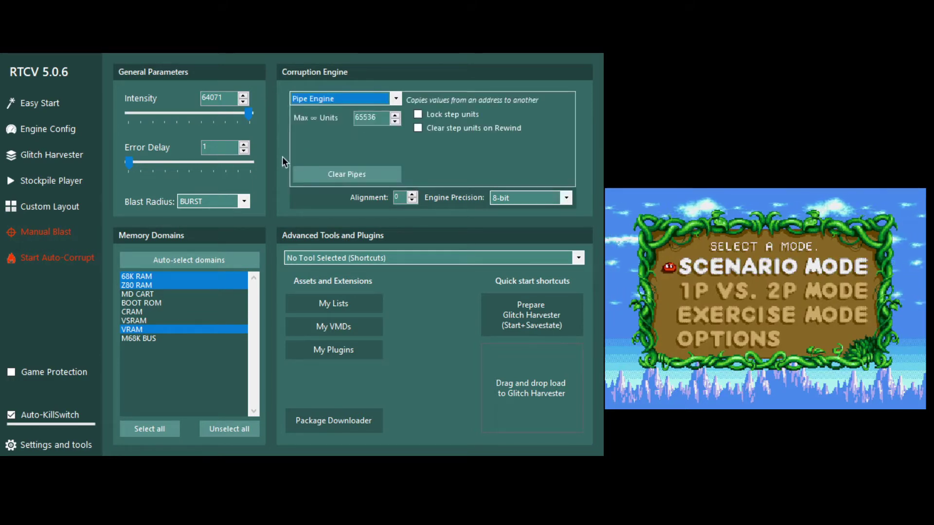
pyautogui.click(10, 239)
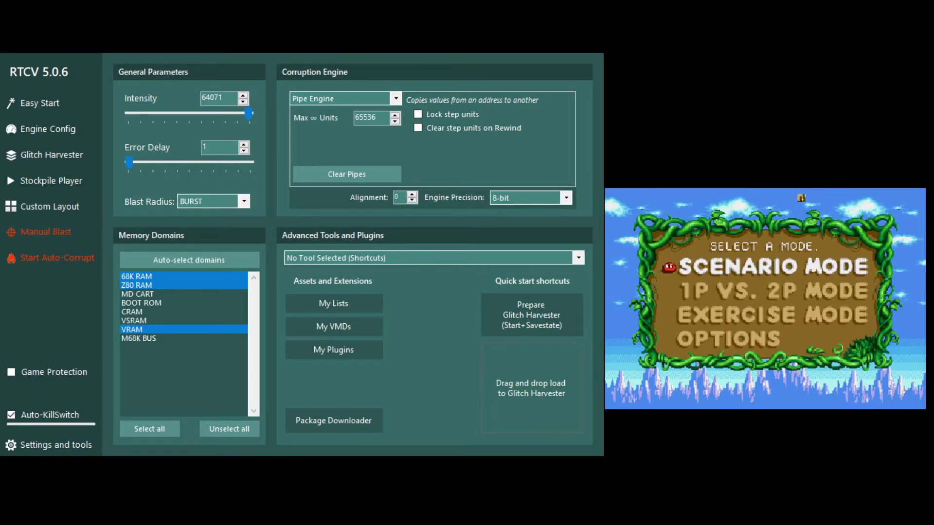
# Run Auto-Corrupt twice on the mode selection menu with the Pipe Engine, stopping it after each run
pyautogui.click(73, 247)
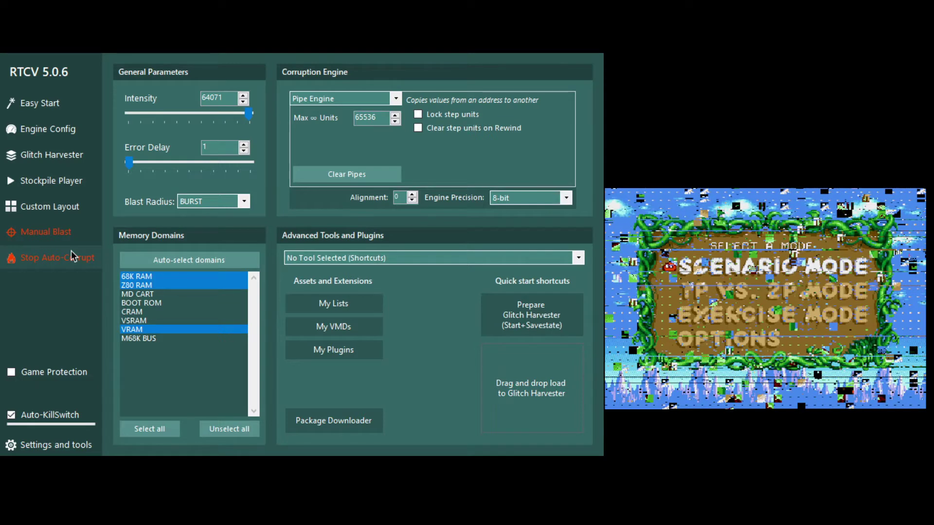
pyautogui.click(71, 251)
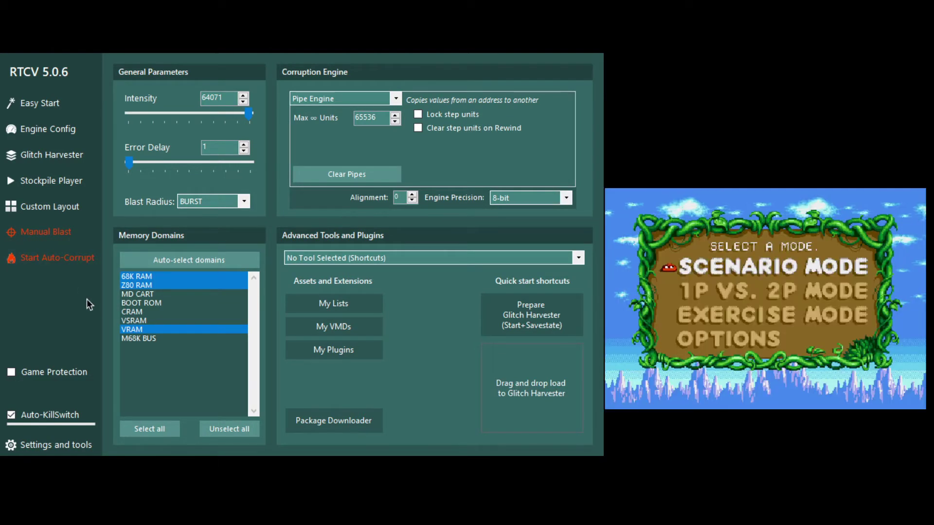
pyautogui.click(66, 258)
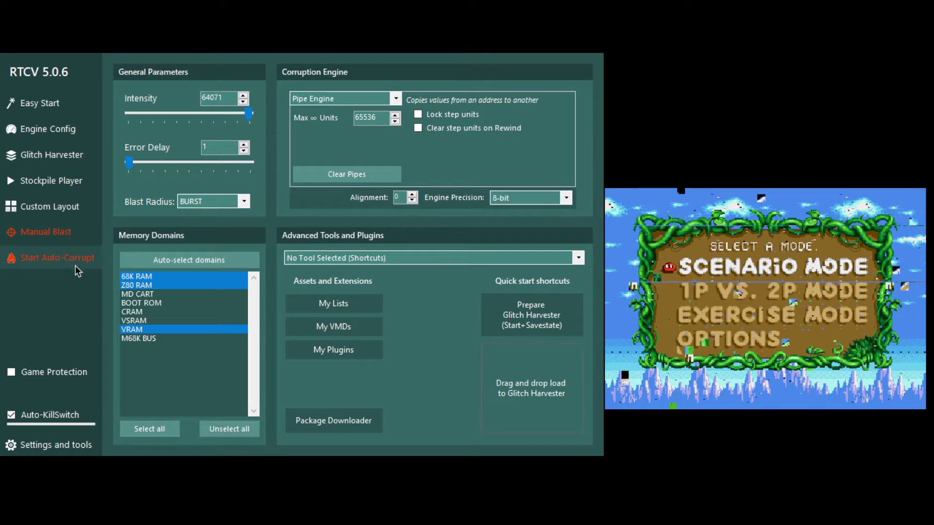
pyautogui.click(76, 266)
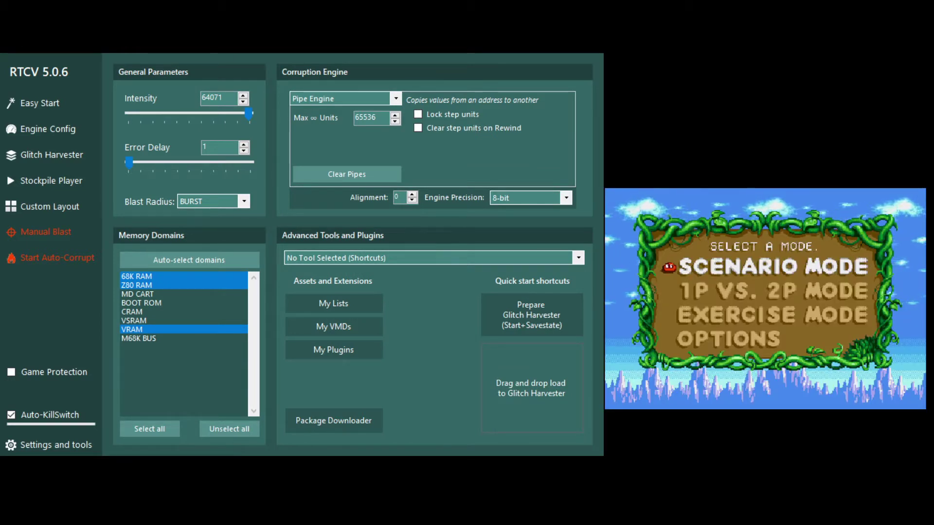
# Choose Scenario Mode in the game and start a new playthrough
pyautogui.press('Return')
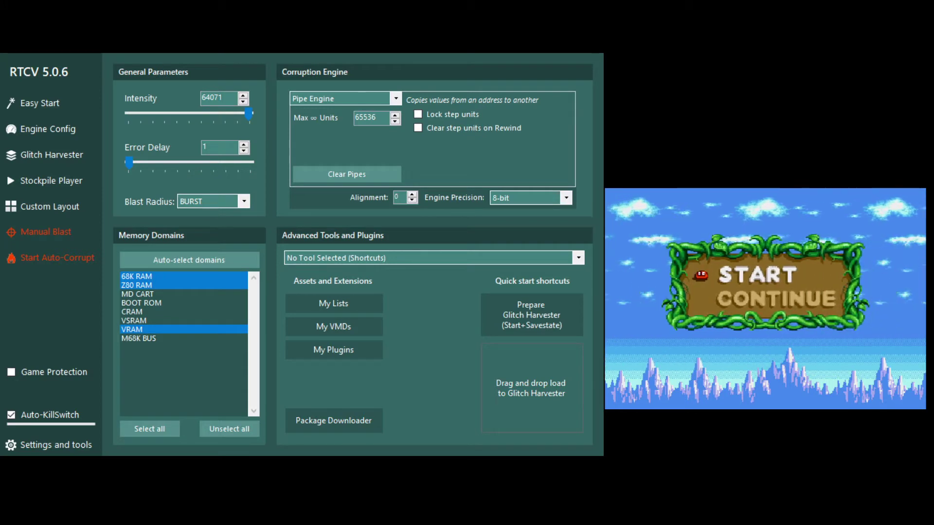
pyautogui.press('Return')
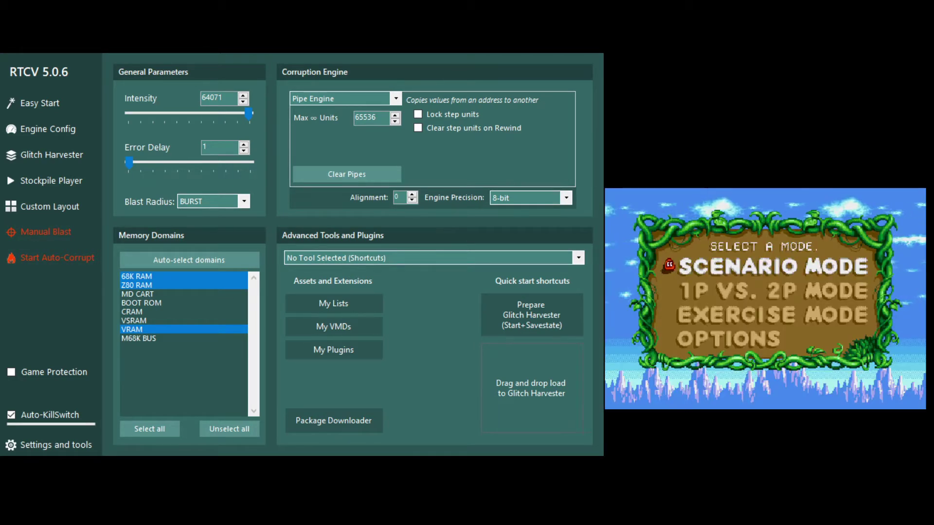
# Switch the corruption engine to Vector Engine, apply a manual blast to the mode selection menu, and confirm Scenario Mode
pyautogui.click(345, 101)
pyautogui.click(320, 157)
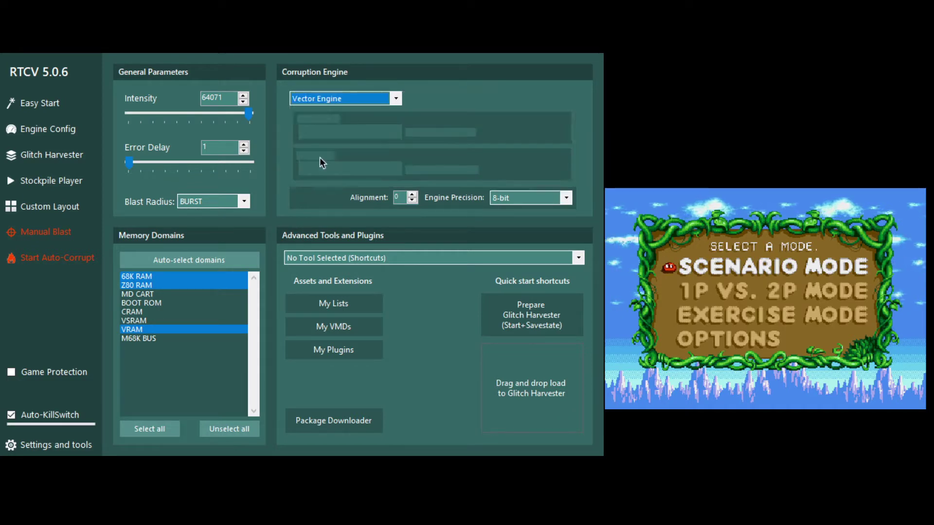
pyautogui.click(74, 237)
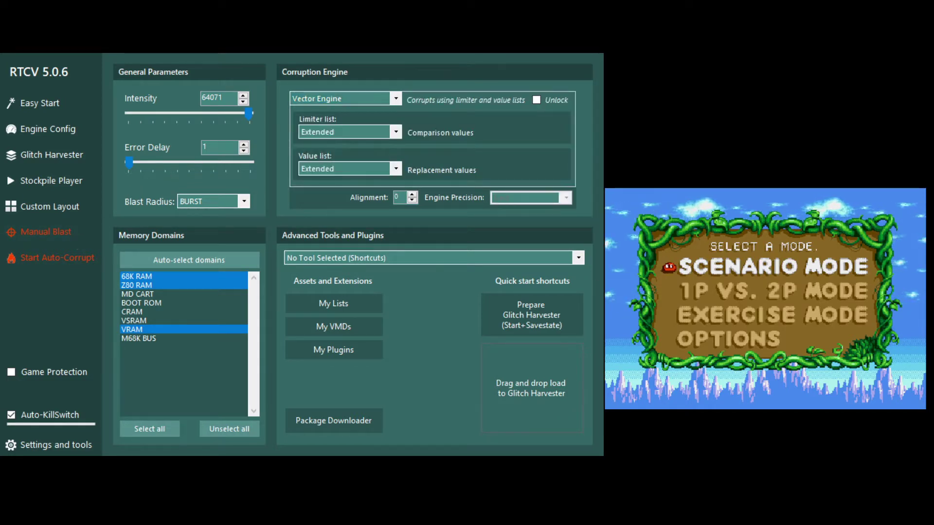
pyautogui.press('Return')
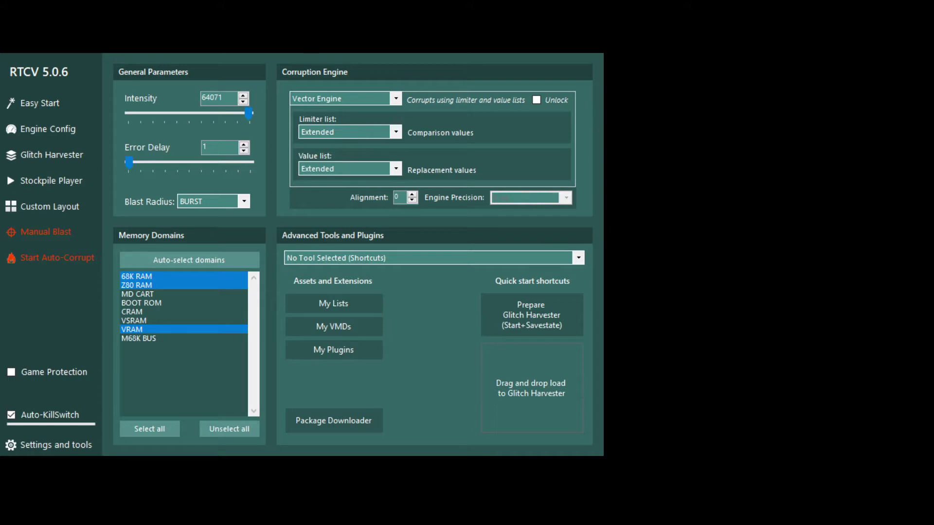
# Switch the corruption engine to Cluster Engine
pyautogui.click(327, 160)
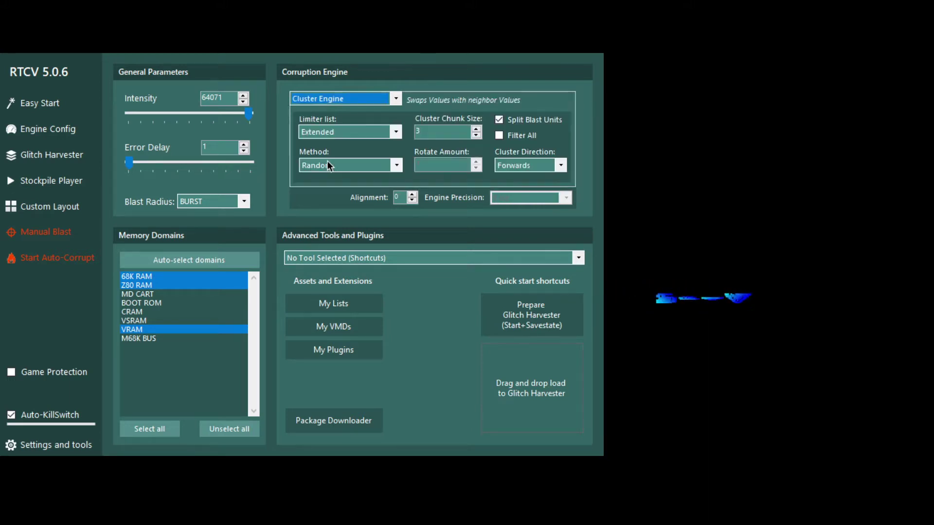
# Switch the corruption engine to Nightmare Engine and corrupt the mode selection menu with a manual blast and Auto-Corrupt
pyautogui.click(348, 110)
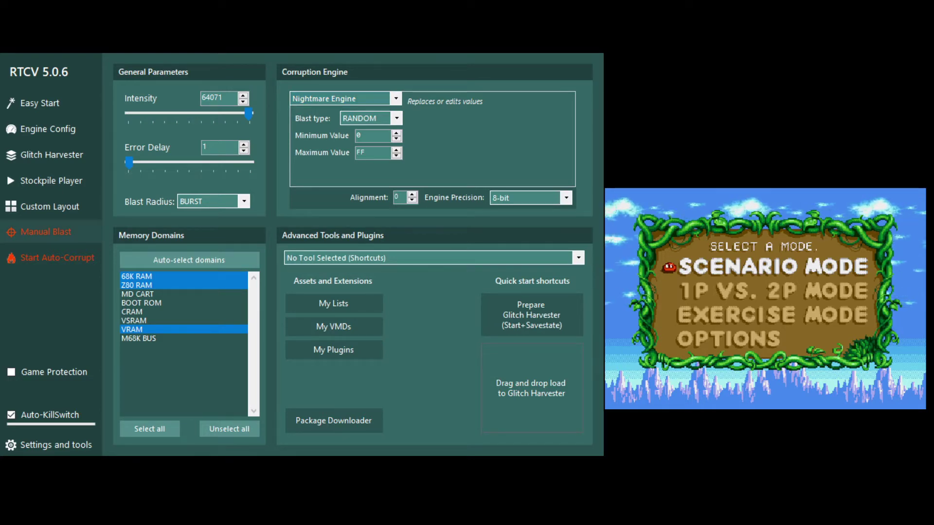
pyautogui.click(83, 237)
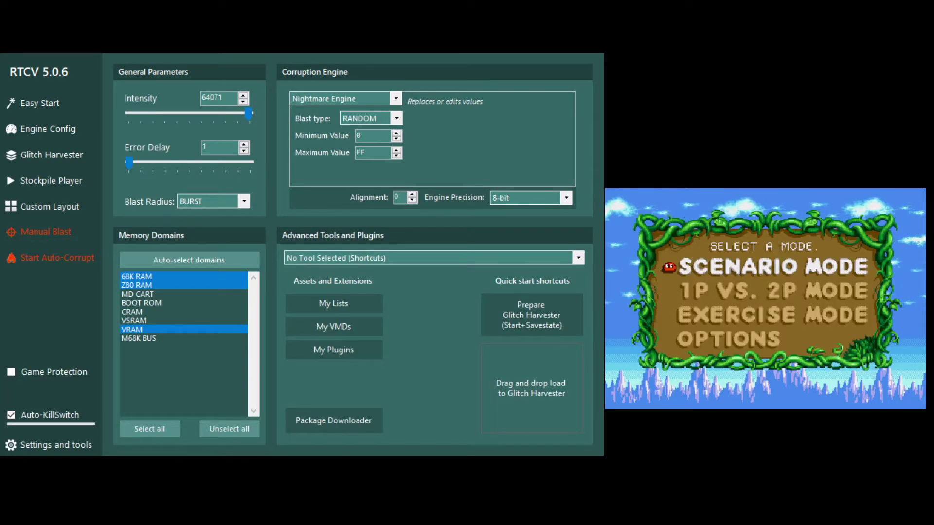
pyautogui.click(89, 262)
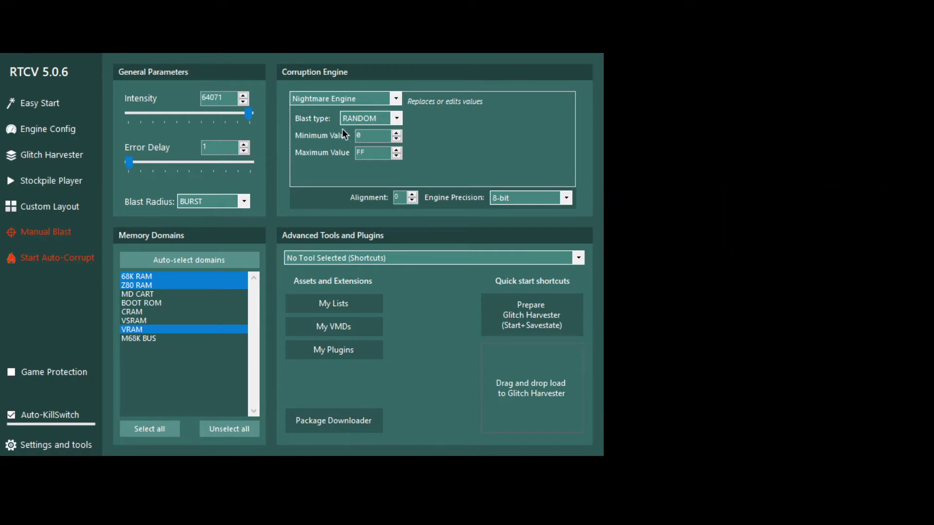
# Switch the corruption engine to Hellgenie Engine and run Auto-Corrupt repeatedly on the mode selection menu, reloading the saved state between runs
pyautogui.press('Down')
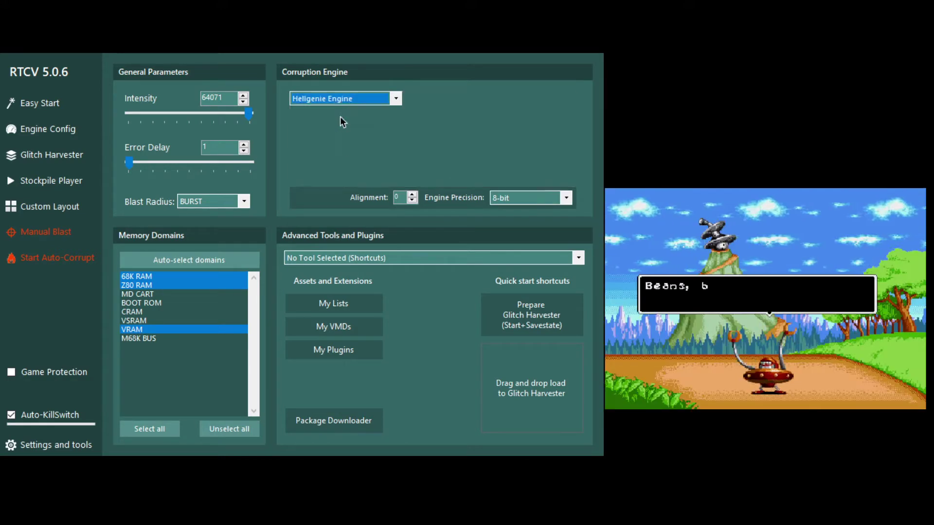
pyautogui.click(25, 260)
pyautogui.click(25, 260)
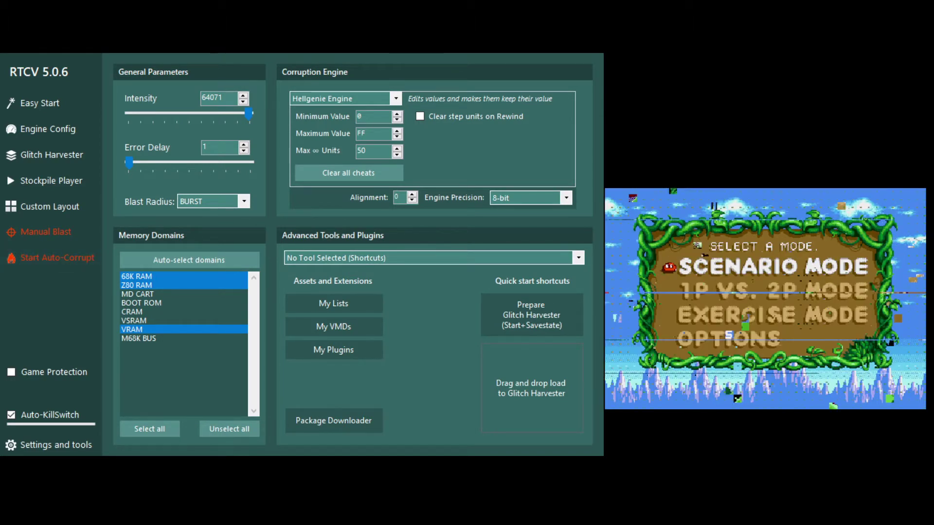
pyautogui.press('F1')
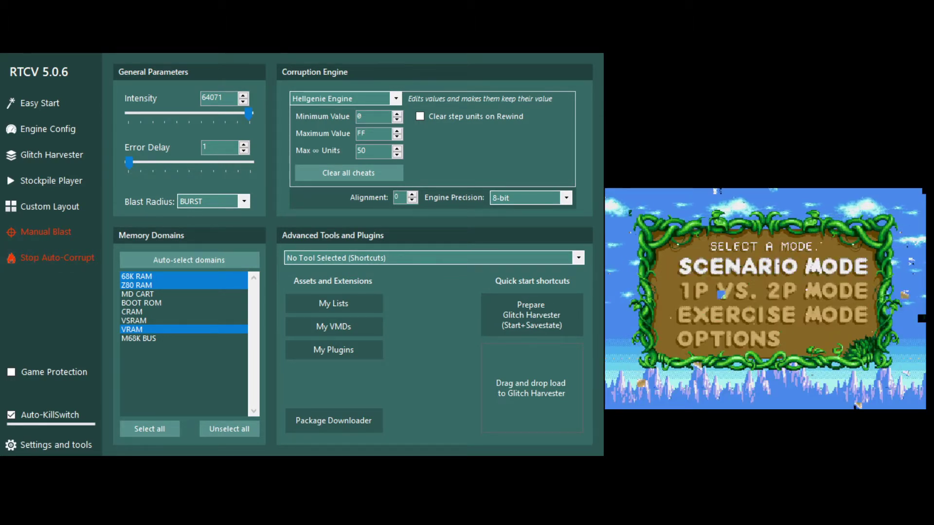
pyautogui.click(27, 255)
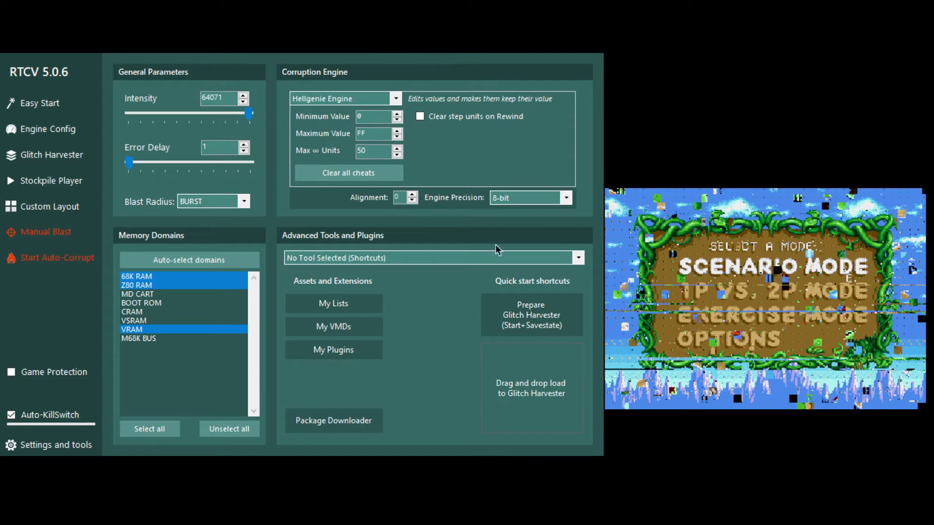
pyautogui.press('F1')
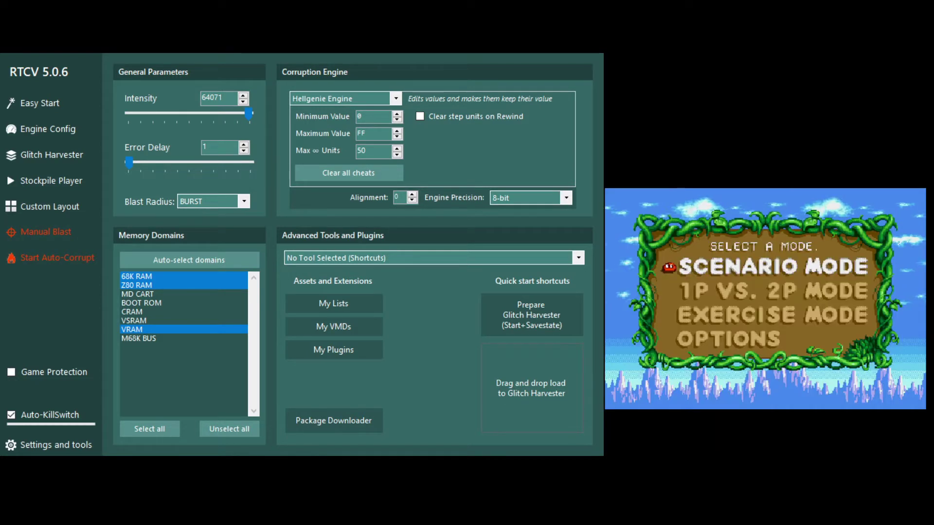
# Run Auto-Corrupt while confirming Scenario Mode, stop it on the submenu, and reload the saved state
pyautogui.click(30, 257)
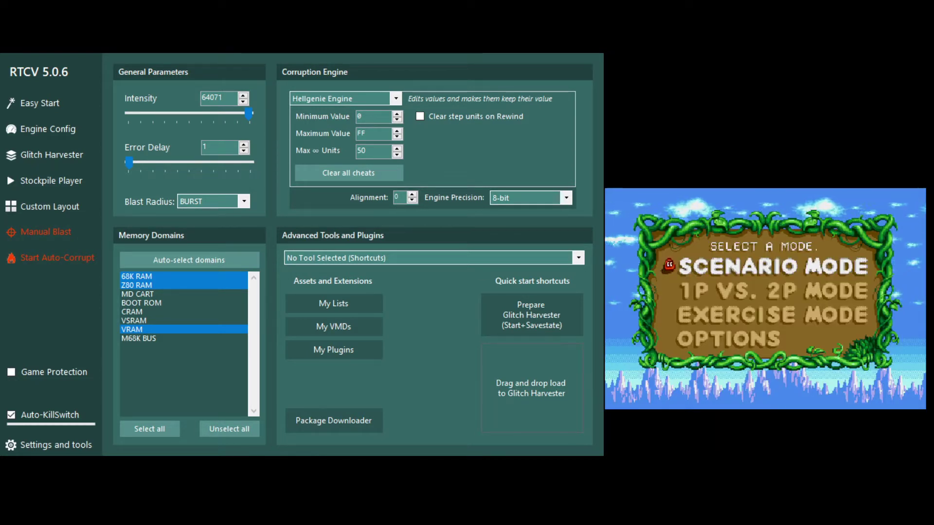
pyautogui.press('Return')
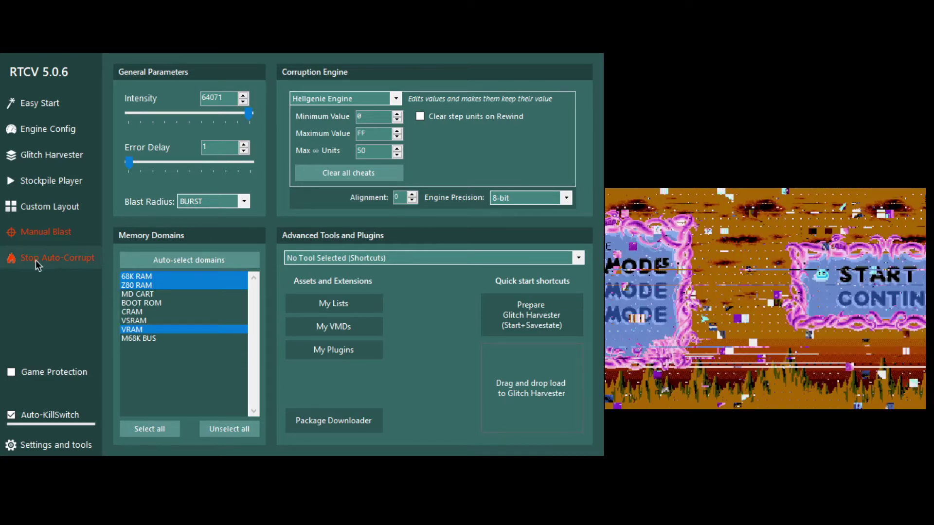
pyautogui.click(36, 260)
pyautogui.press('F1')
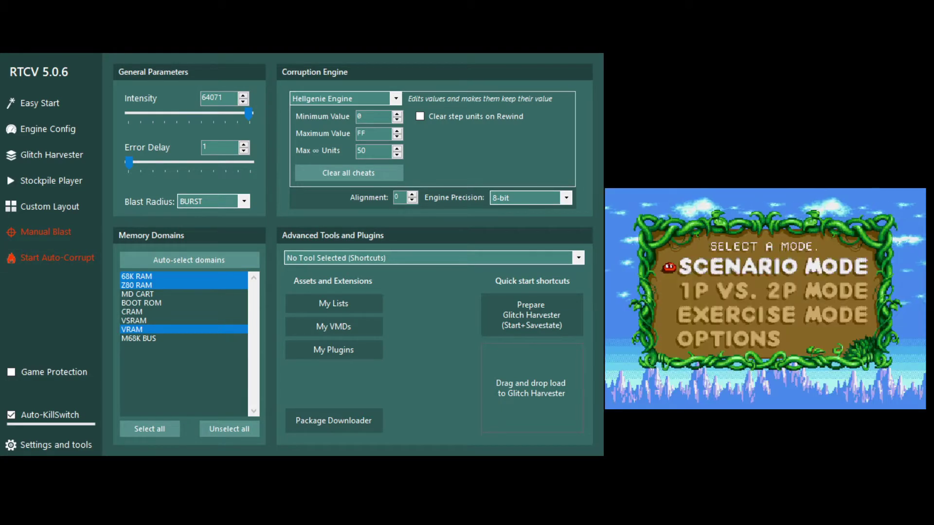
# Start a new Scenario Mode playthrough and run Auto-Corrupt on the puzzle board
pyautogui.press('Return')
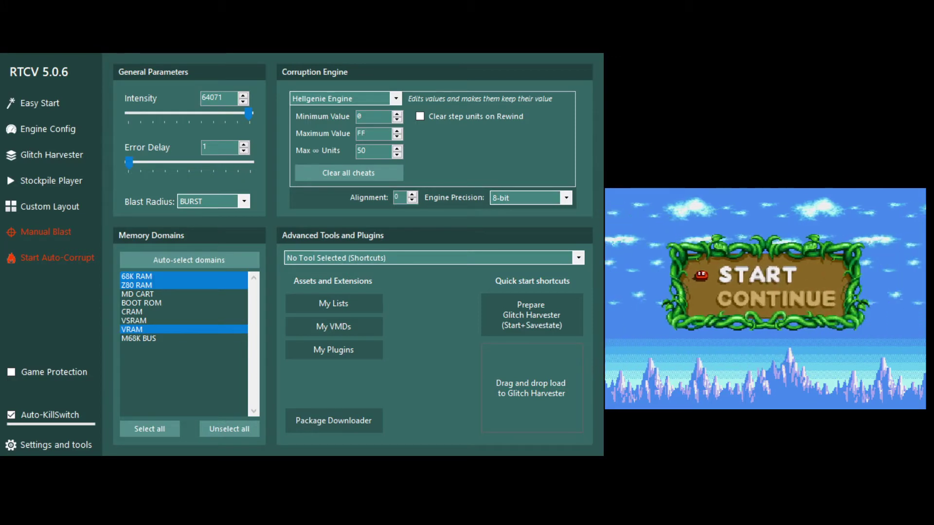
pyautogui.press('Return')
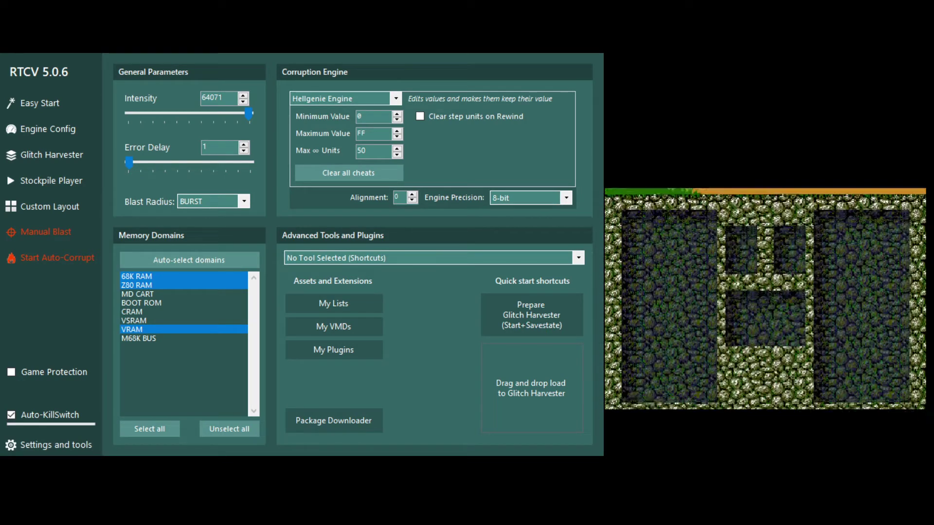
pyautogui.click(43, 264)
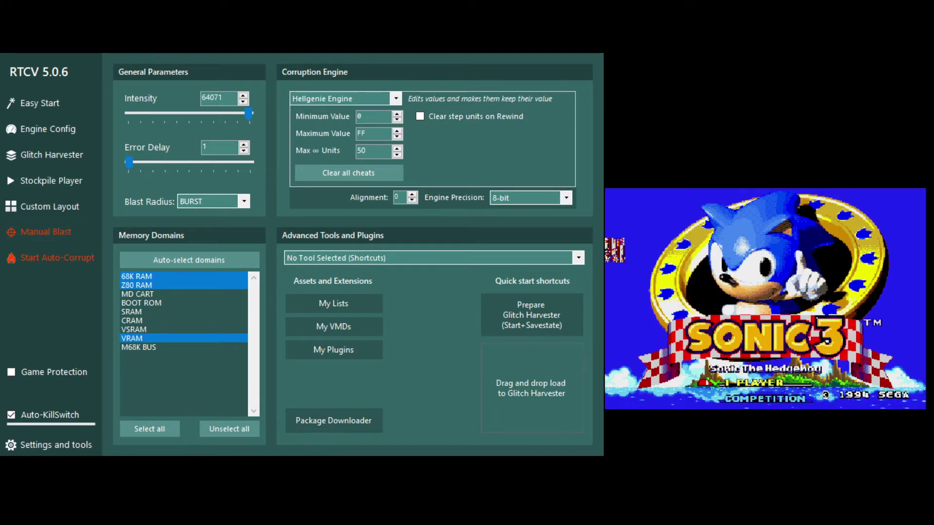
# Choose 1 Player on the Sonic 3 title screen and start a game from the data select screen
pyautogui.press('Return')
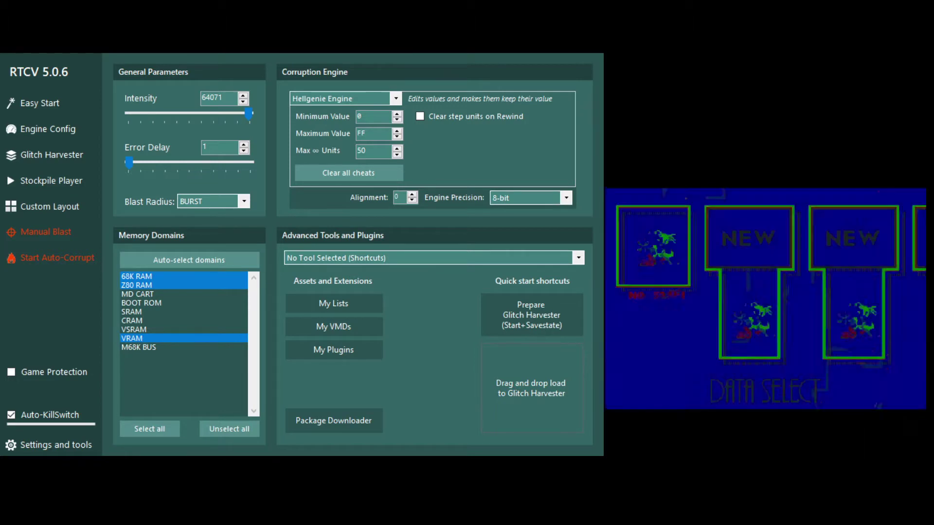
pyautogui.press('Return')
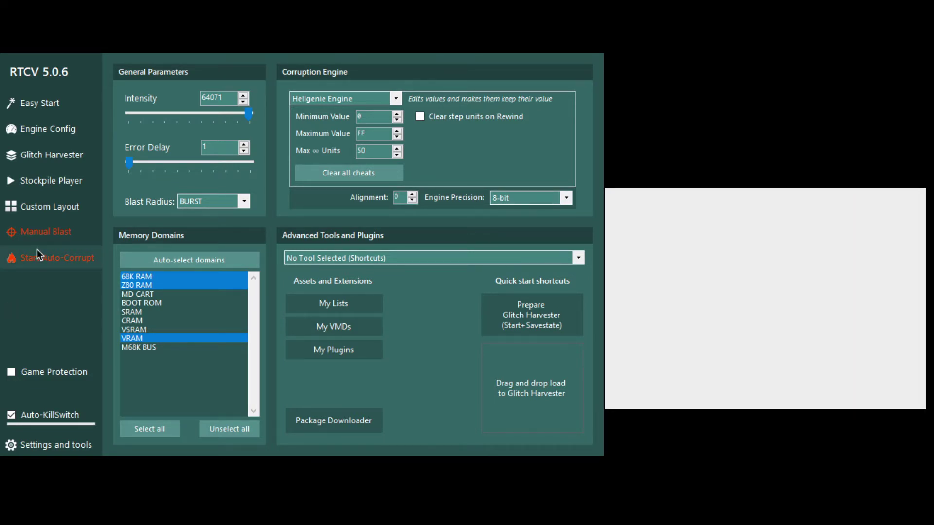
# Run Auto-Corrupt on the Sonic 3 title screen, stop it, and reset the console
pyautogui.click(38, 254)
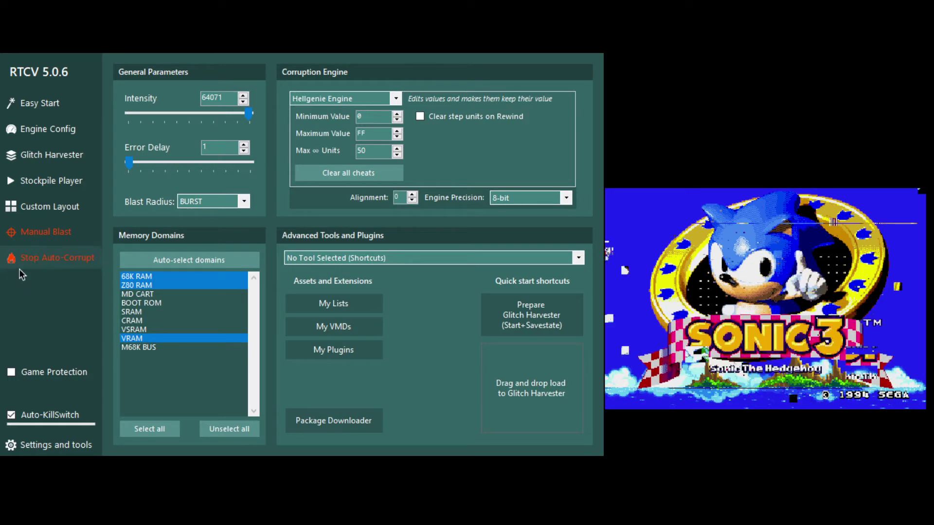
pyautogui.click(19, 268)
pyautogui.hotkey('ctrl', 'r')
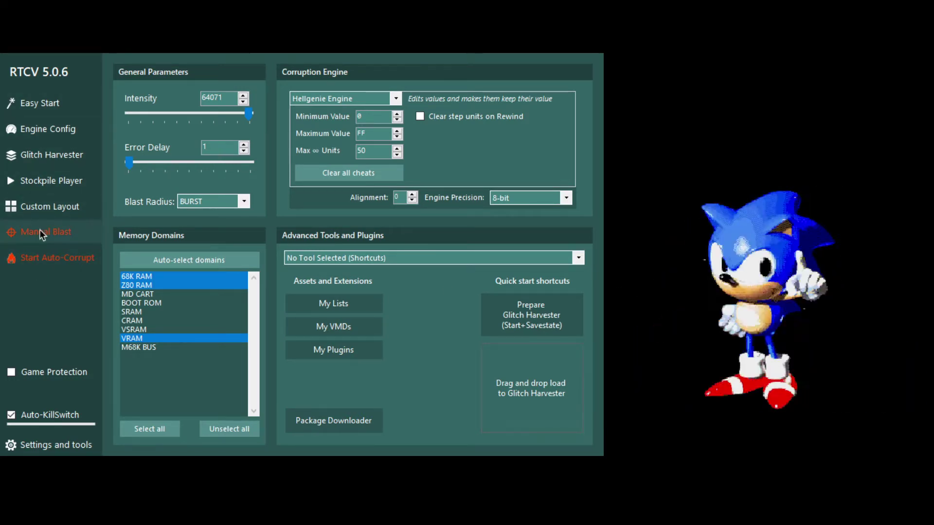
# Apply a manual blast to the Sonic 3 intro and start a 1 Player game from the data select screen
pyautogui.click(66, 236)
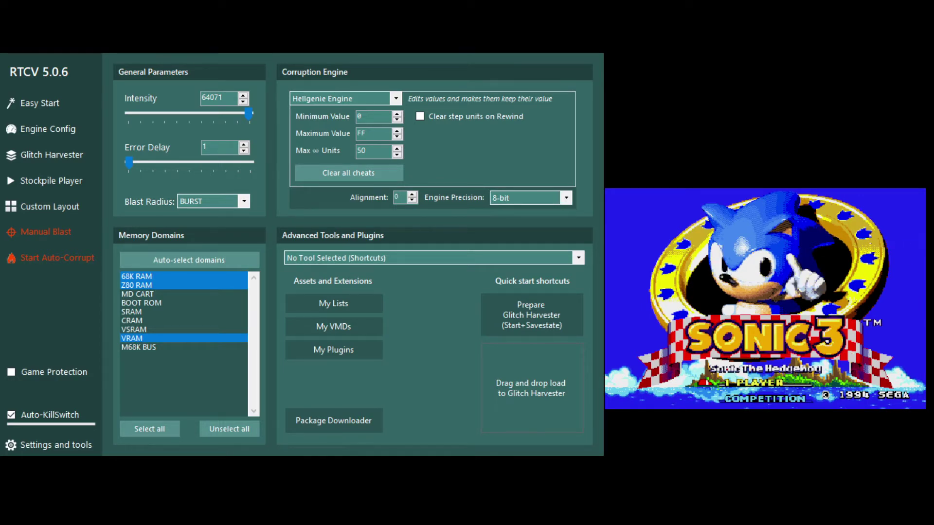
pyautogui.press('Return')
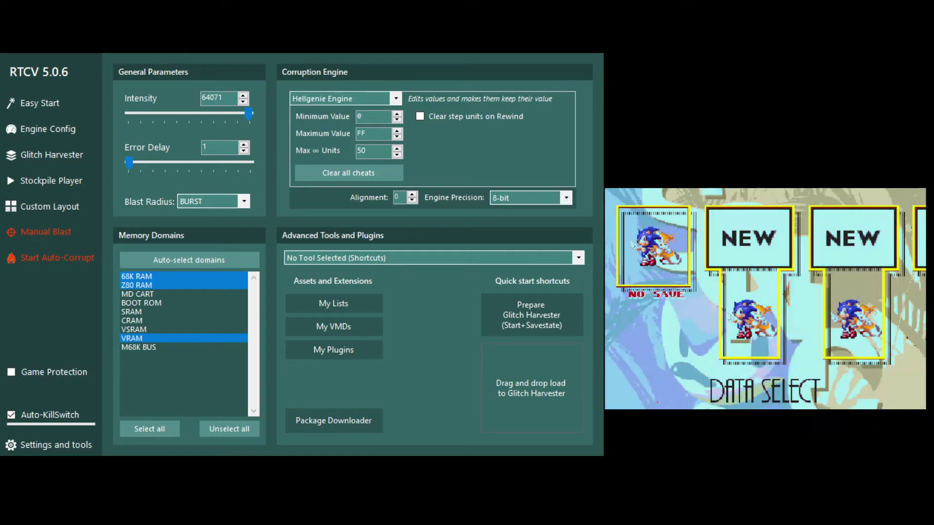
pyautogui.press('Right')
pyautogui.press('Left')
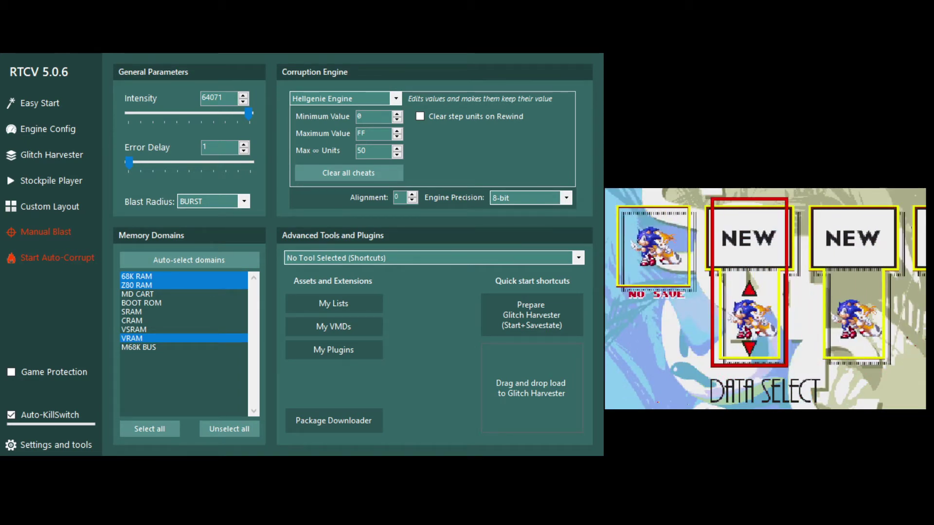
pyautogui.press('Return')
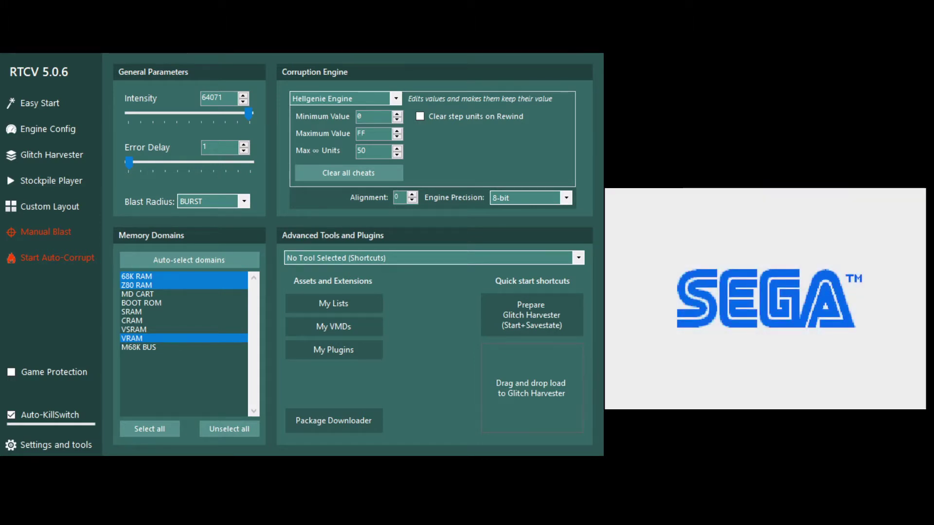
# Apply manual blasts during the Sega logo sequence with the Hellgenie Engine
pyautogui.click(100, 241)
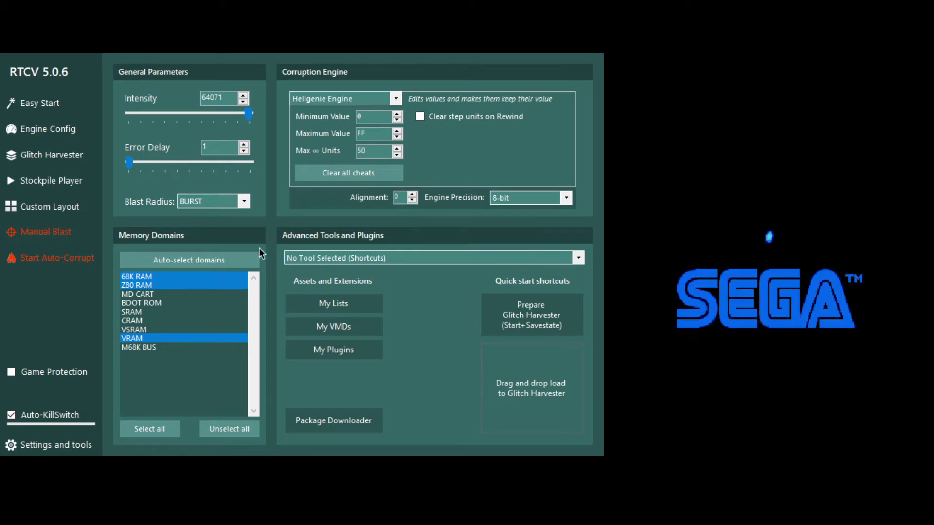
pyautogui.click(38, 238)
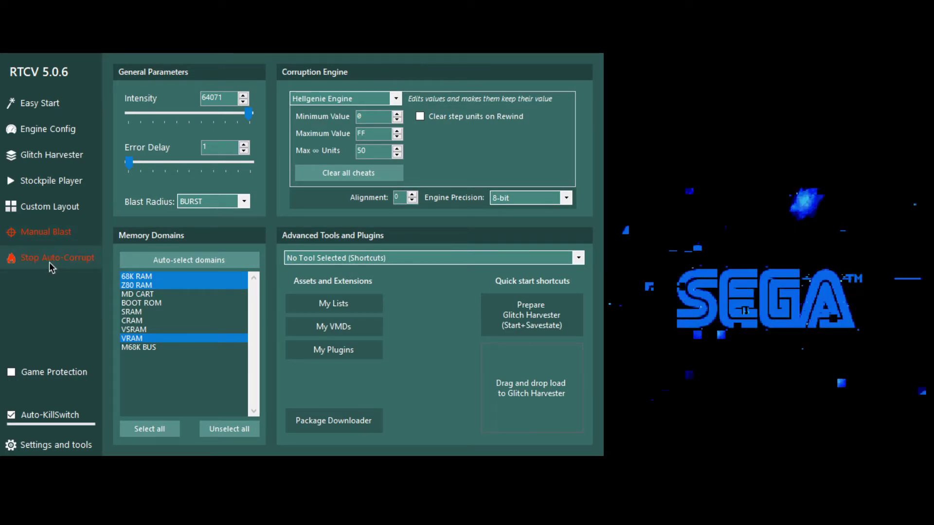
# Toggle Auto-Corrupt on and off repeatedly during the Sega logo and Sonic 3 intro animation
pyautogui.click(49, 262)
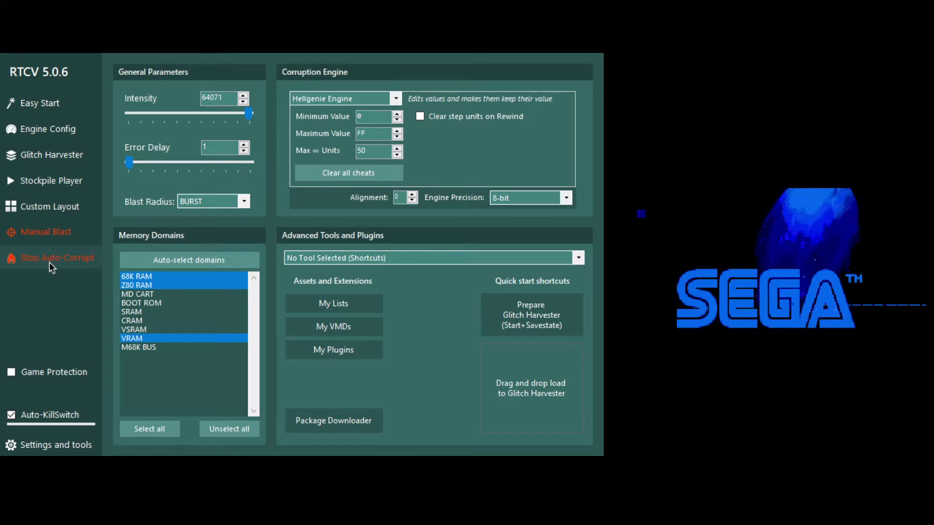
pyautogui.click(49, 262)
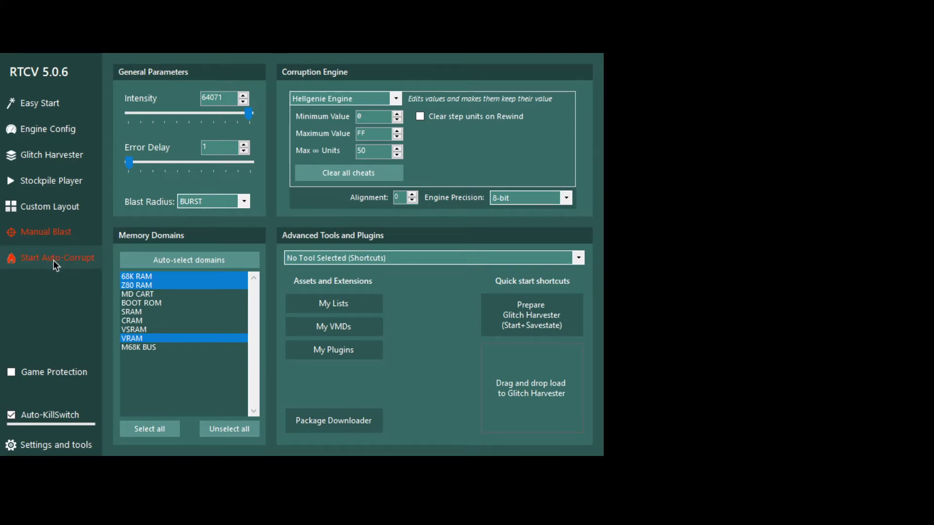
pyautogui.click(54, 262)
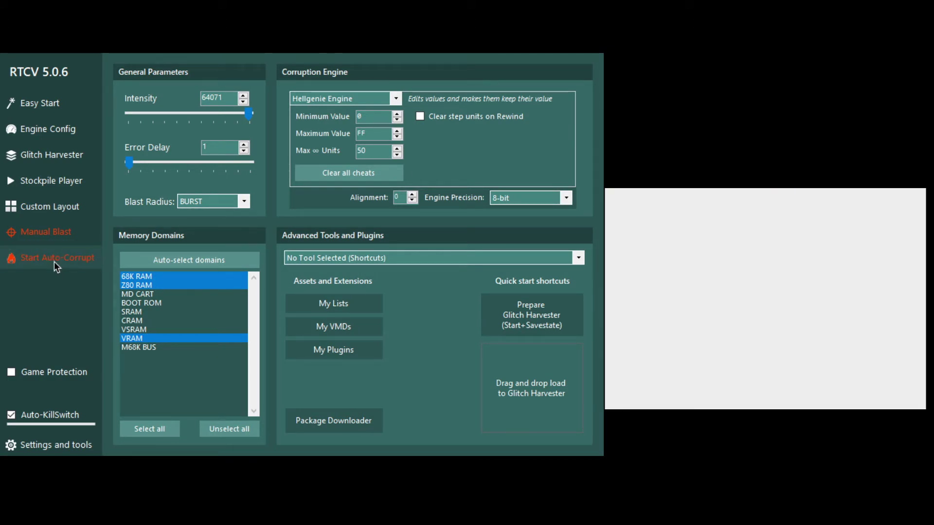
pyautogui.click(54, 263)
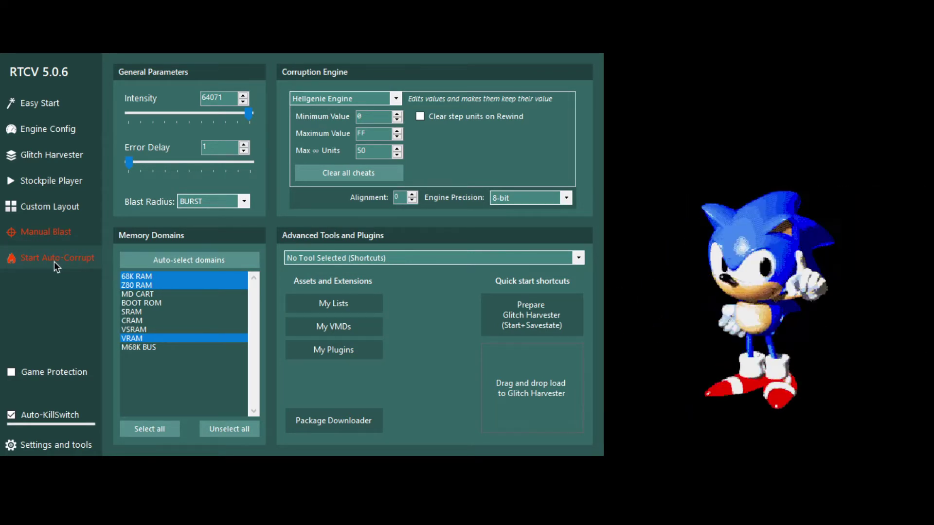
pyautogui.click(54, 262)
pyautogui.click(54, 262)
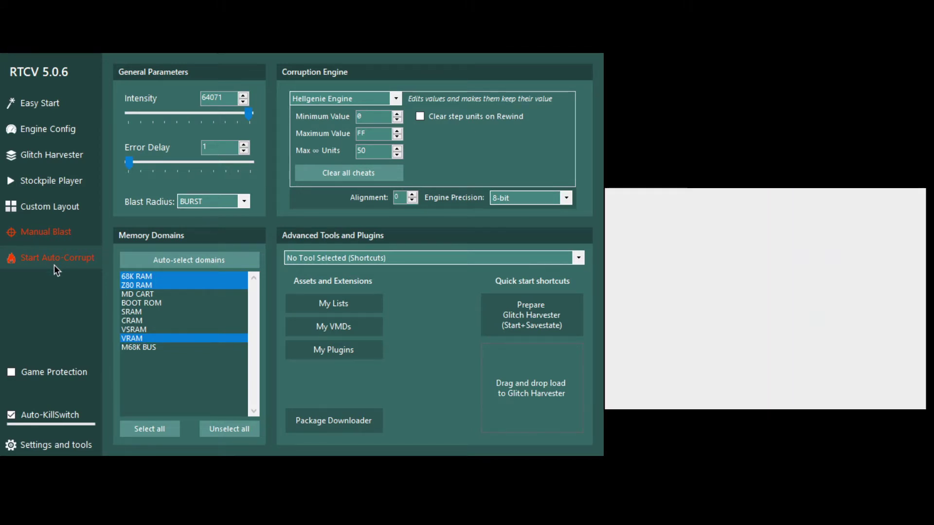
pyautogui.click(55, 264)
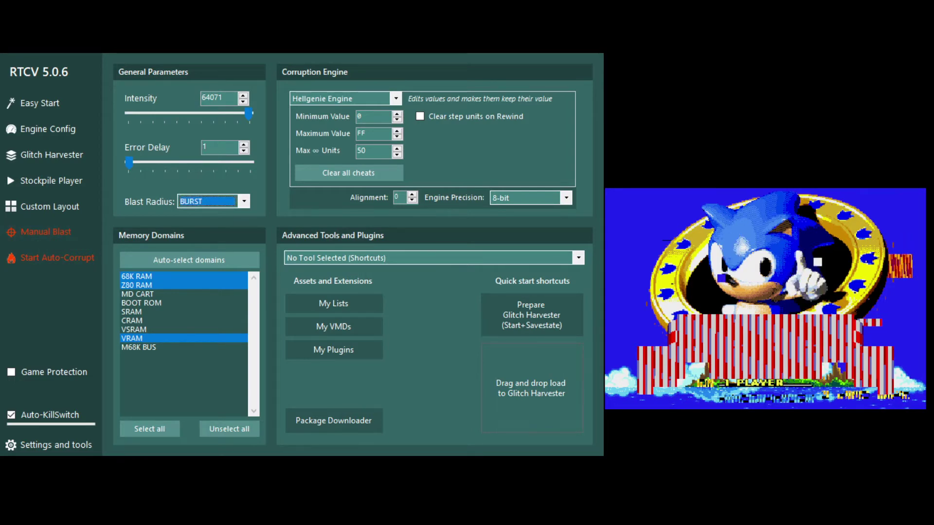
# Choose 1 Player on the corrupted title screen, and corrupt the Sonic 3 intro and title with manual blasts and Auto-Corrupt
pyautogui.press('Return')
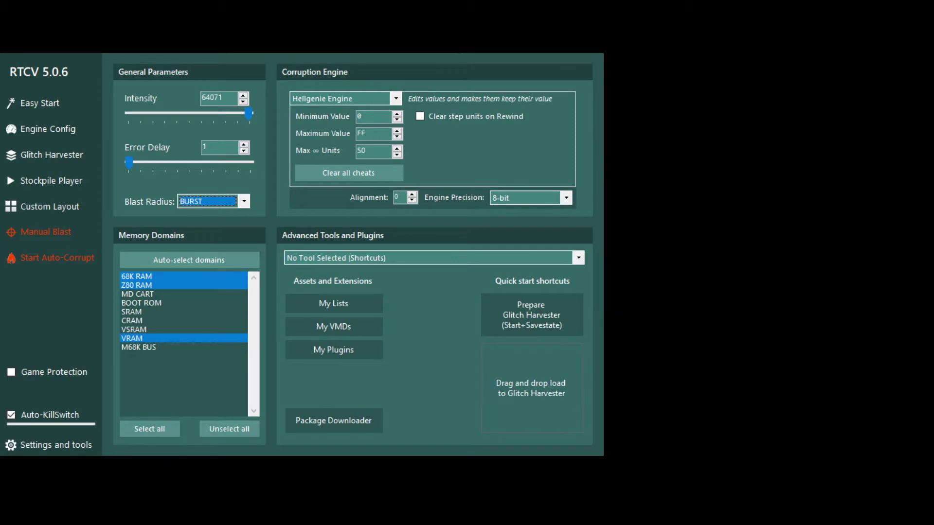
pyautogui.click(93, 230)
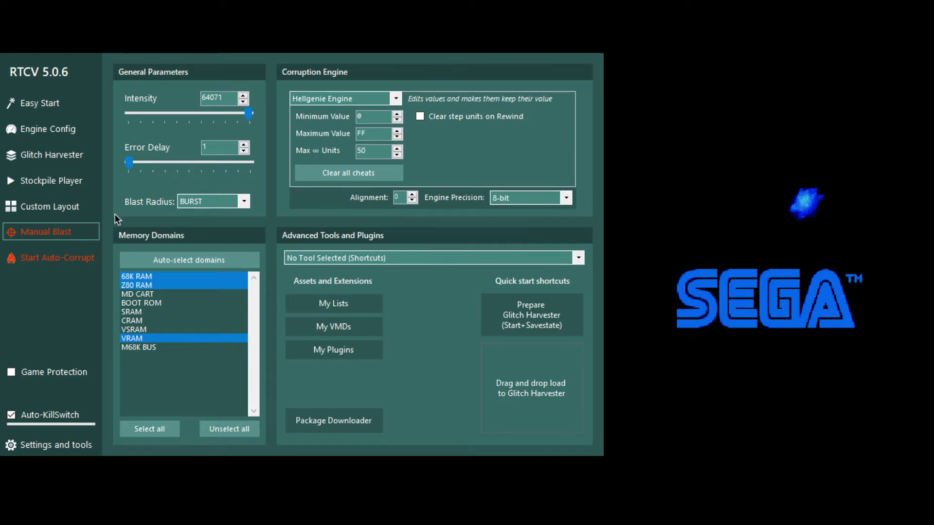
pyautogui.click(53, 231)
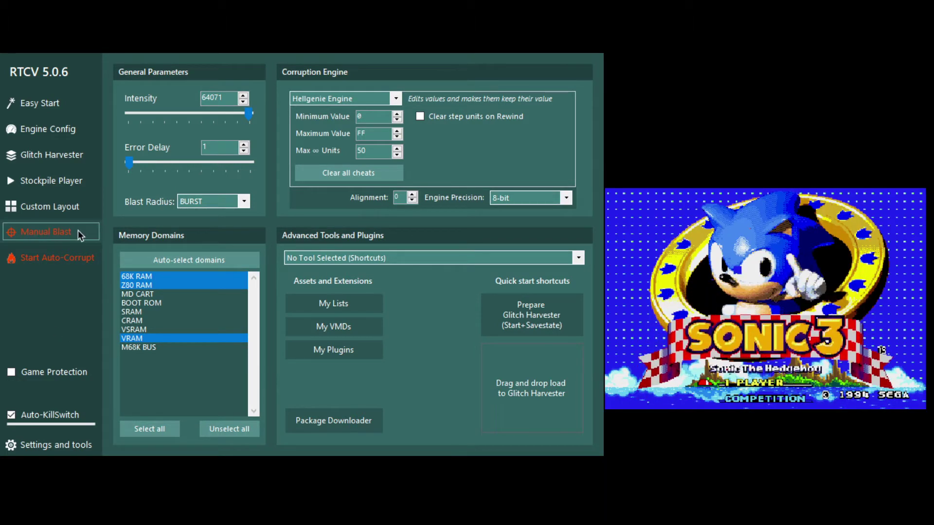
pyautogui.click(78, 231)
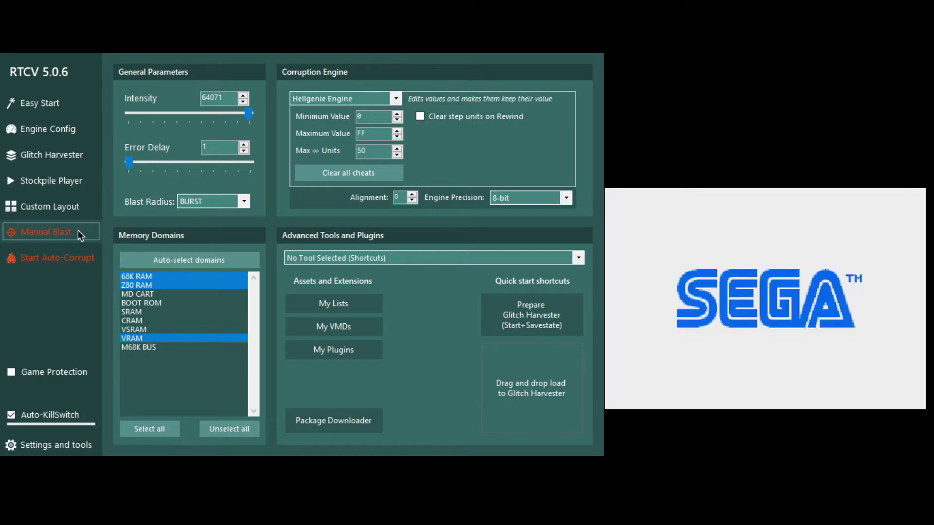
pyautogui.click(78, 254)
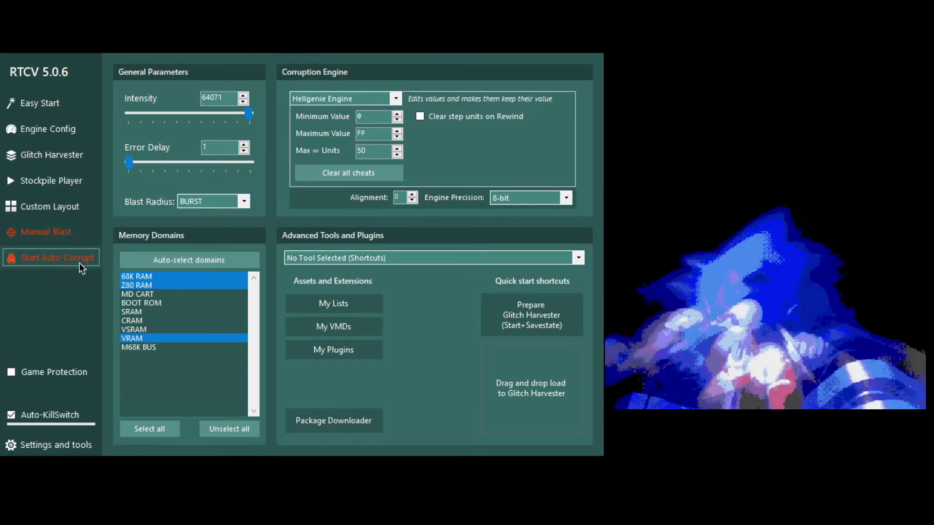
# Apply manual blasts with the Hellgenie Engine to the Sonic 3 intro and title screen
pyautogui.click(80, 236)
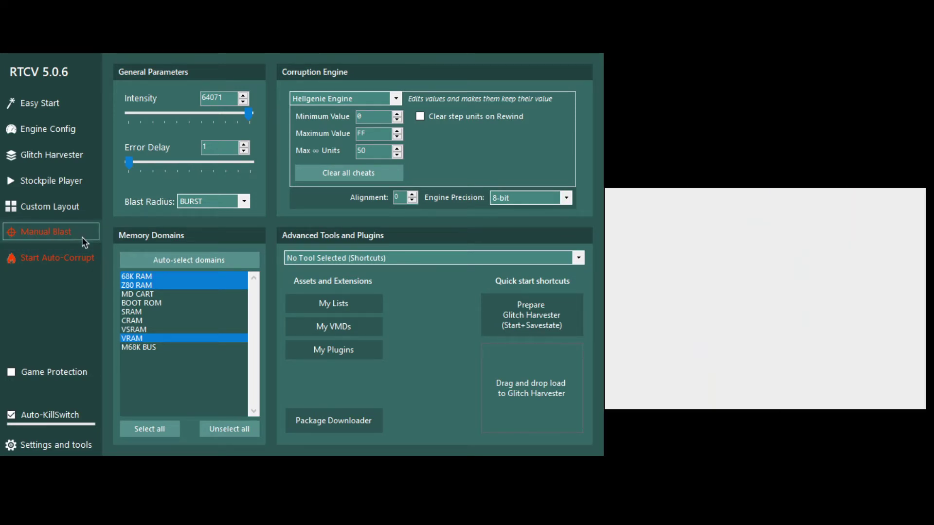
pyautogui.click(84, 238)
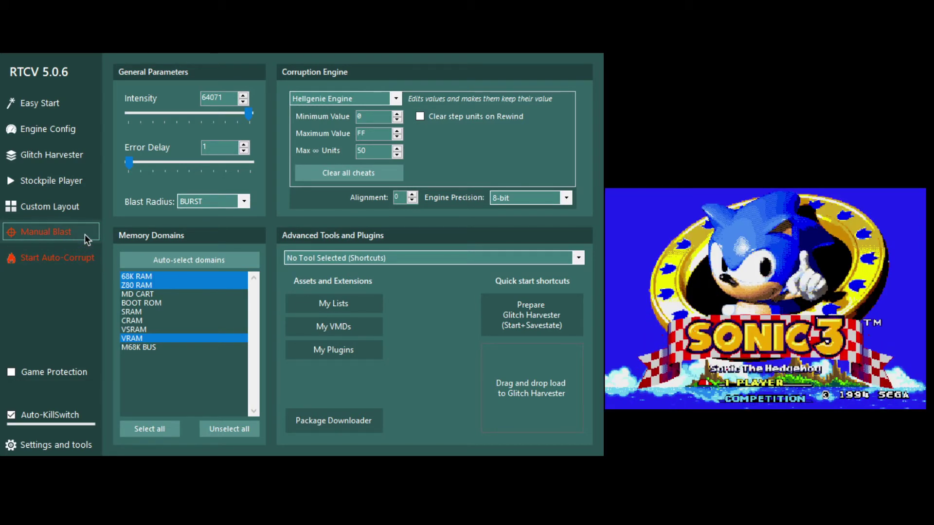
pyautogui.click(85, 235)
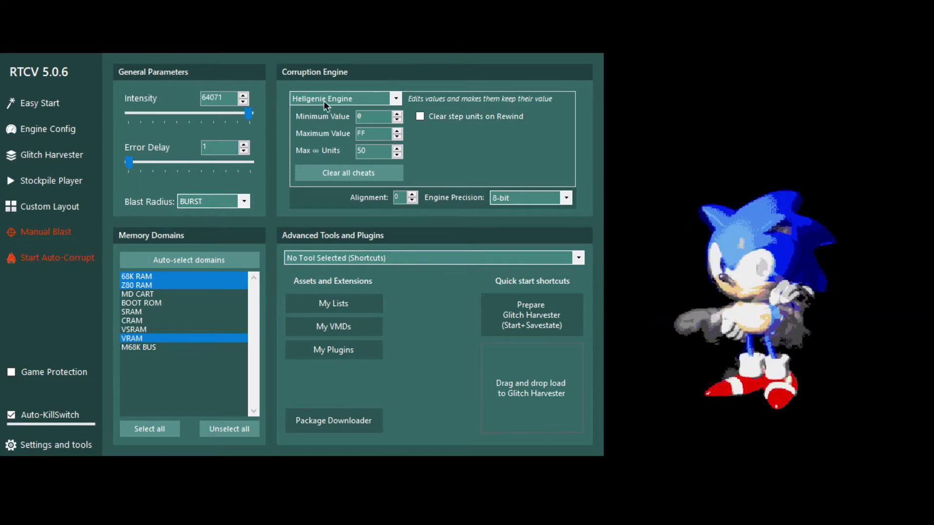
# Switch the corruption engine to Nightmare Engine and apply repeated manual blasts to the Sonic 3 title screen and intro
pyautogui.scroll(1, 323, 105)
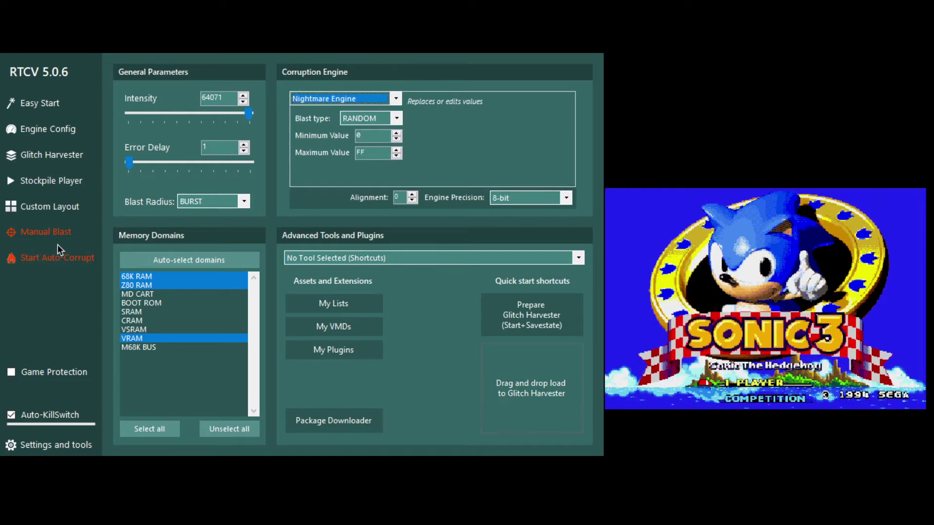
pyautogui.click(53, 233)
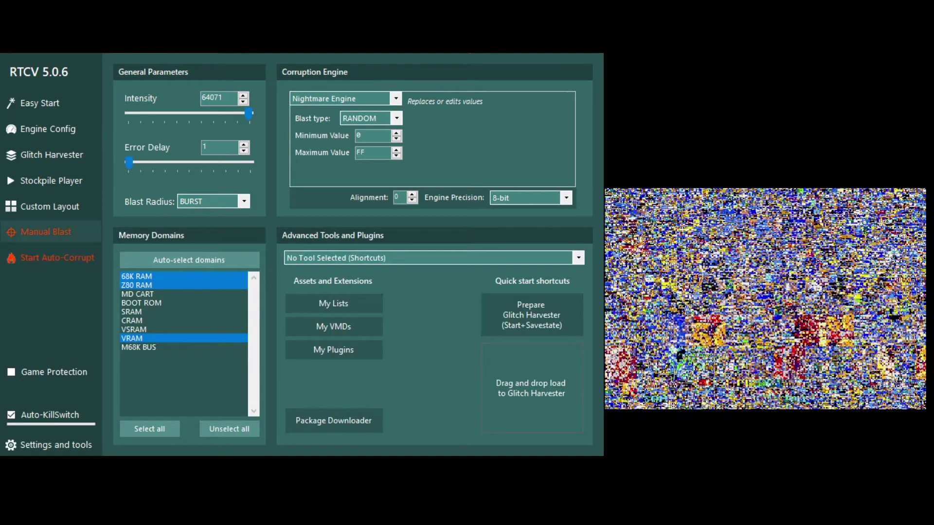
pyautogui.click(50, 231)
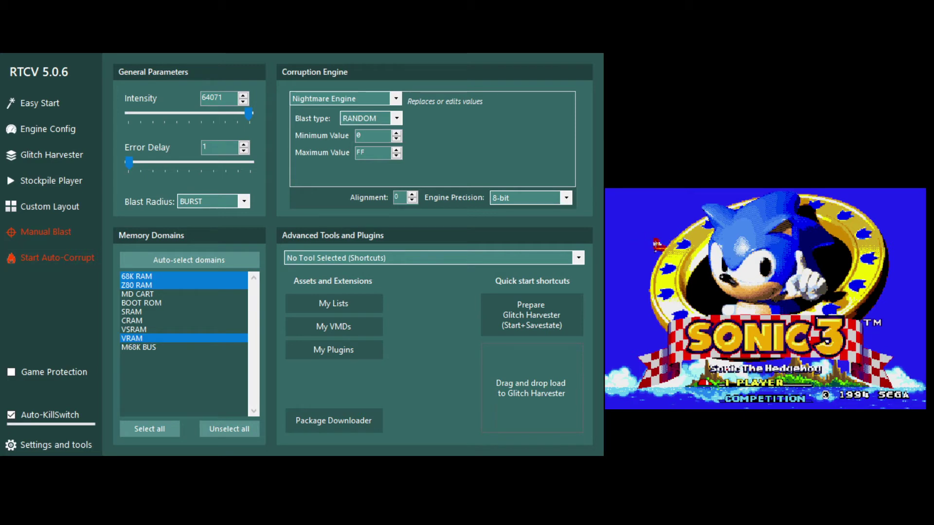
pyautogui.click(32, 238)
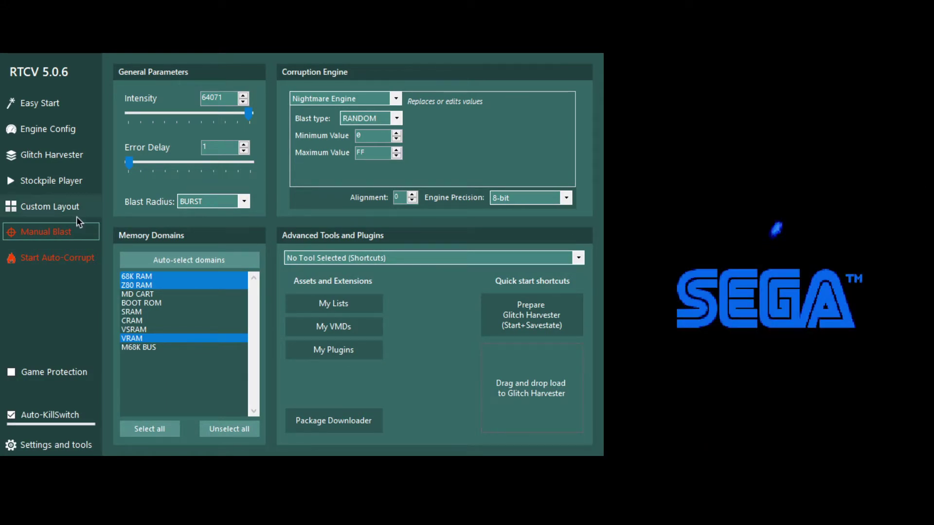
pyautogui.click(85, 242)
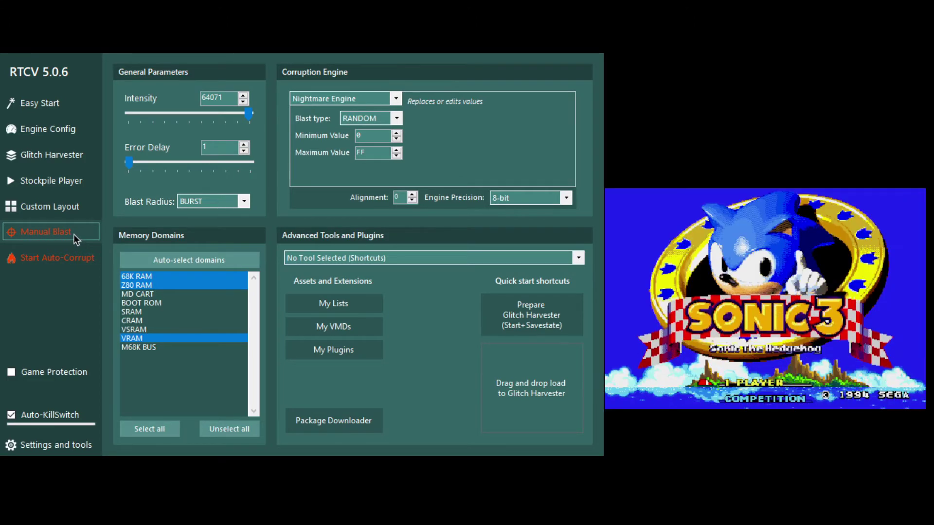
pyautogui.click(75, 234)
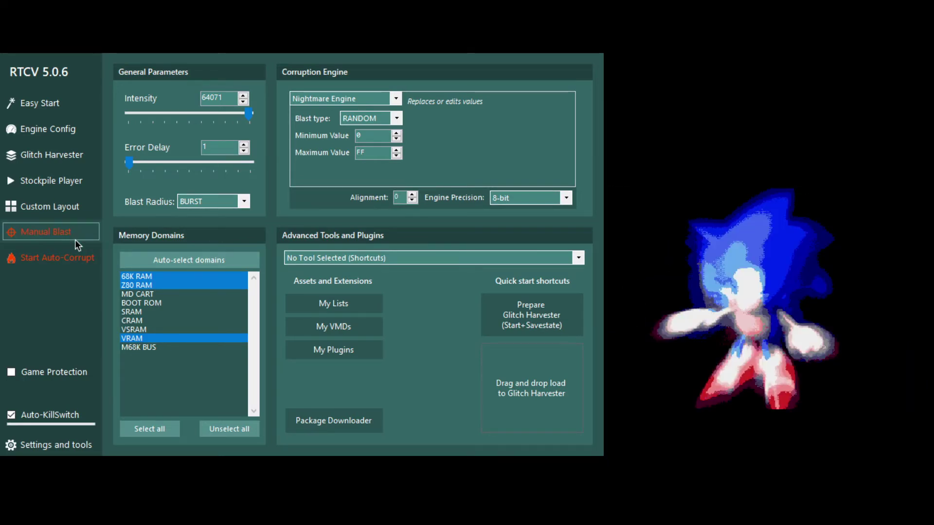
pyautogui.click(75, 240)
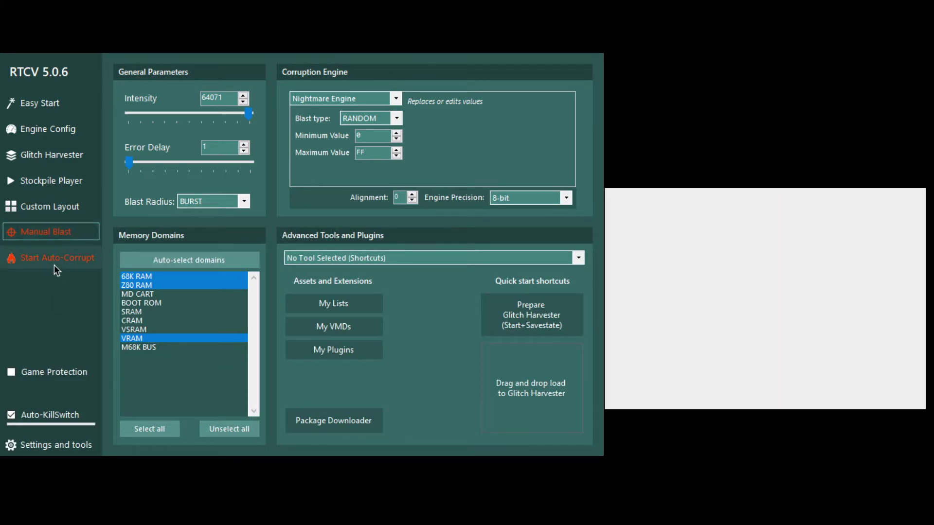
# Corrupt the Sega logo sequence with Auto-Corrupt and a manual blast using the Nightmare Engine
pyautogui.click(54, 265)
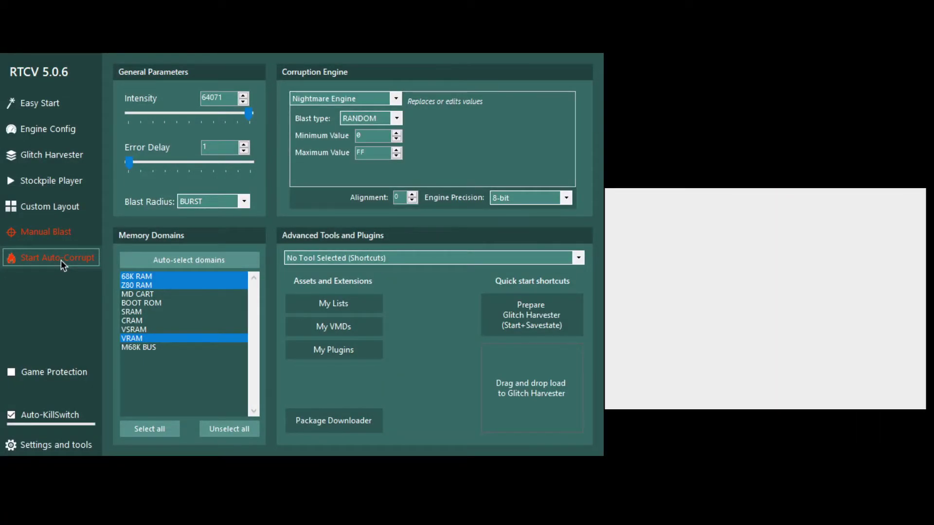
pyautogui.click(61, 260)
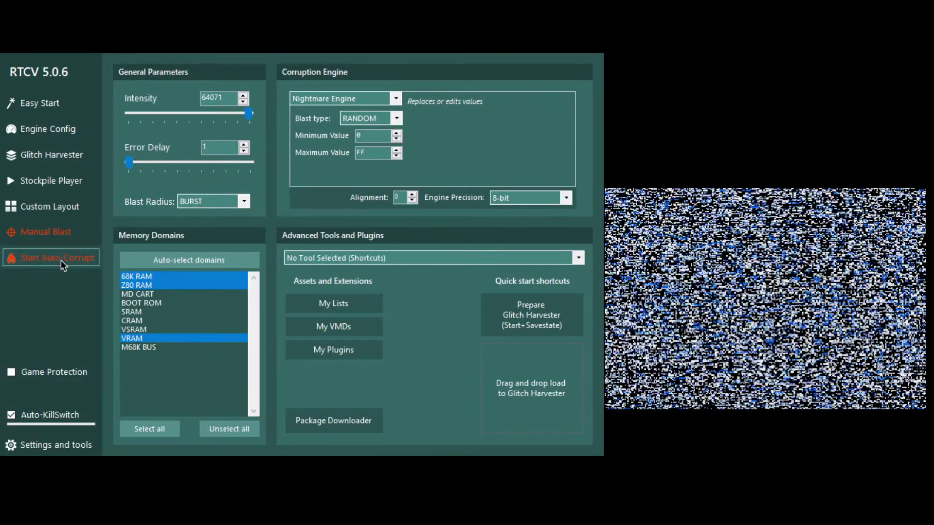
pyautogui.click(60, 260)
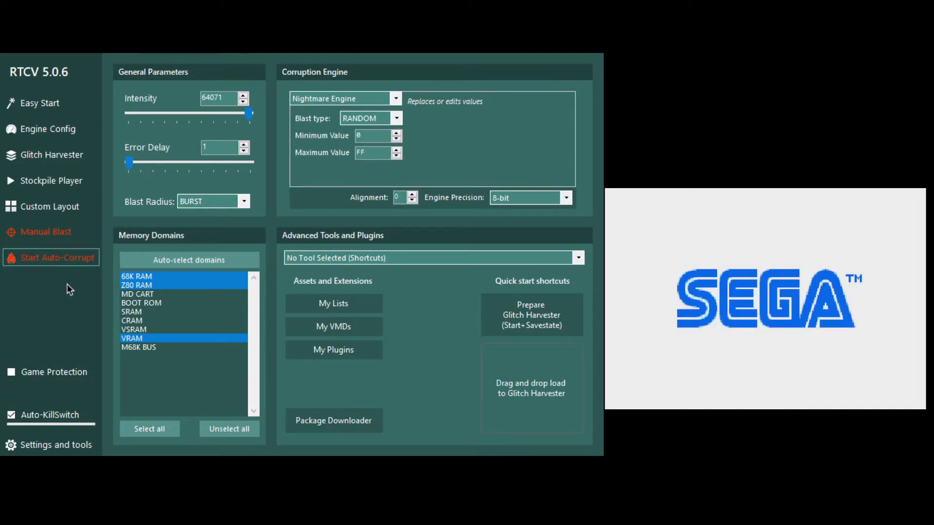
pyautogui.click(49, 235)
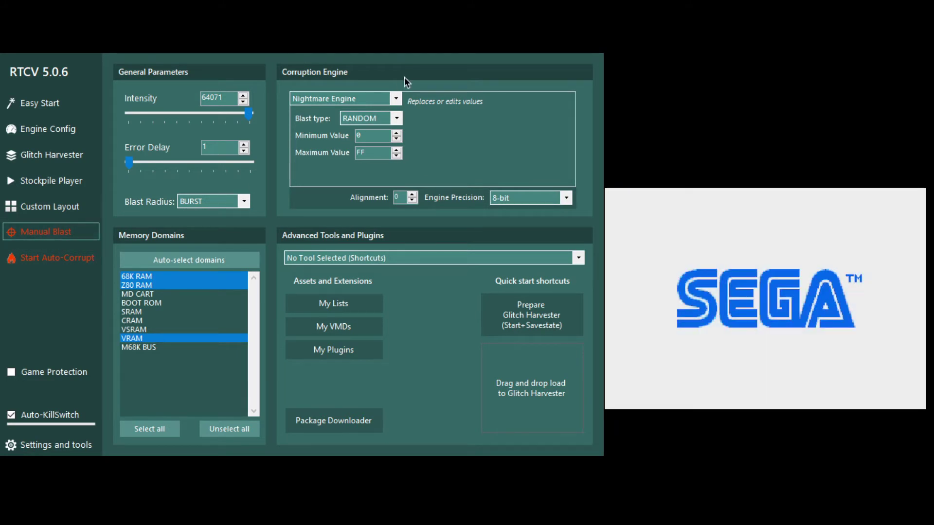
# Switch back to the Hellgenie Engine and corrupt the Sonic 3 opening with Auto-Corrupt and manual blasts
pyautogui.click(337, 101)
pyautogui.click(319, 121)
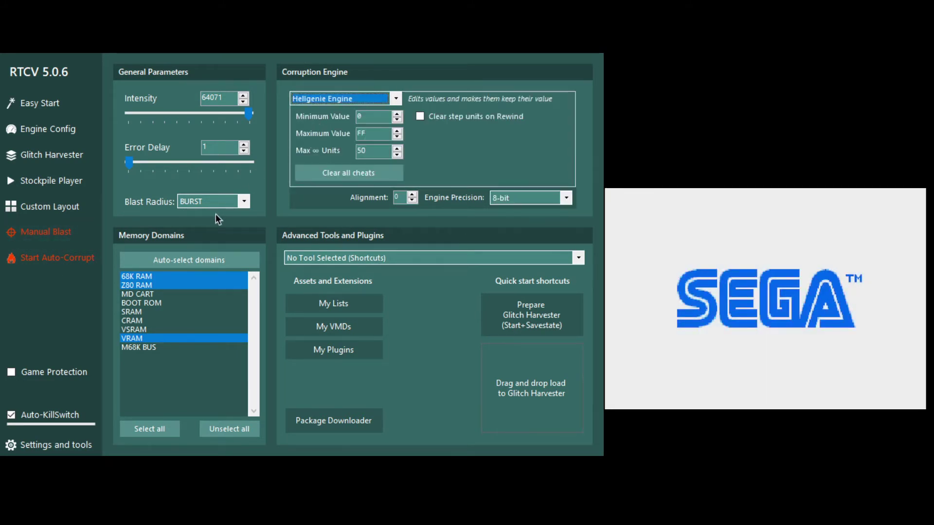
pyautogui.click(31, 259)
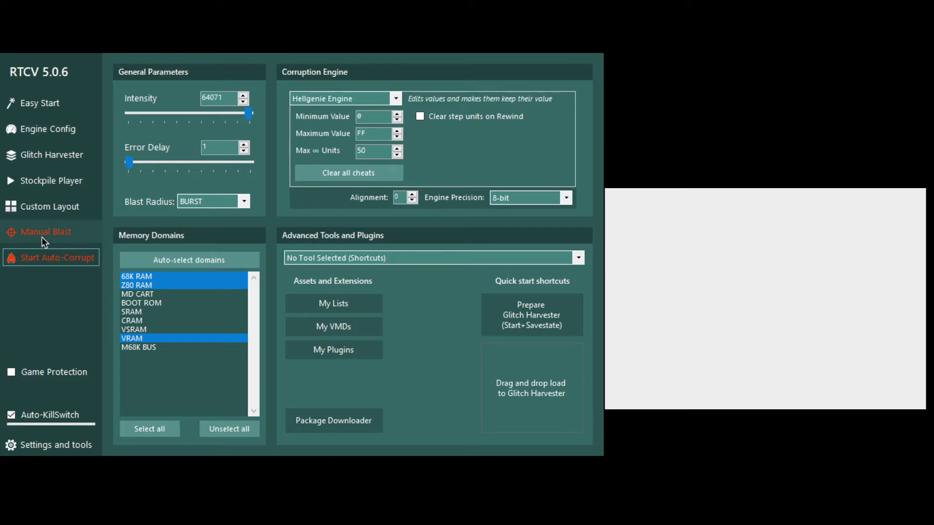
pyautogui.click(42, 238)
pyautogui.click(41, 237)
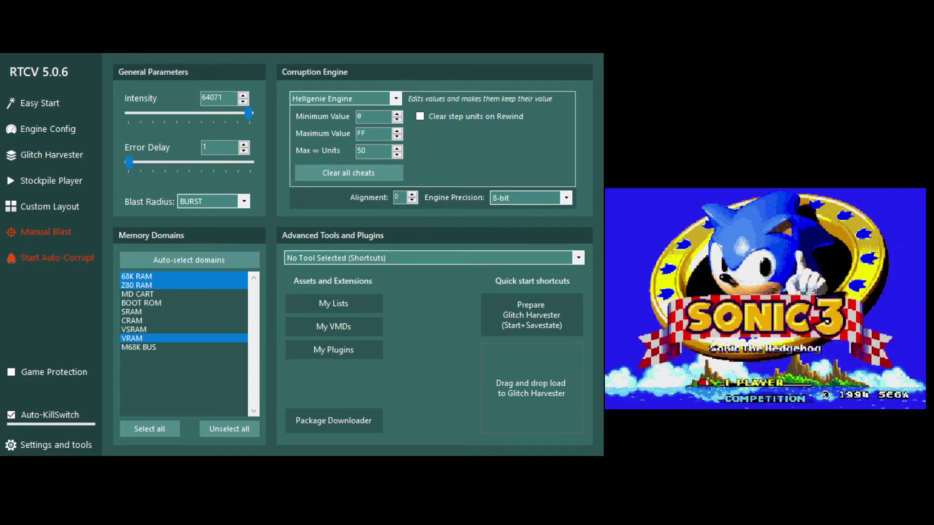
# Start a 1 Player game and play through the first level into the Blue Spheres special stage
pyautogui.press('Return')
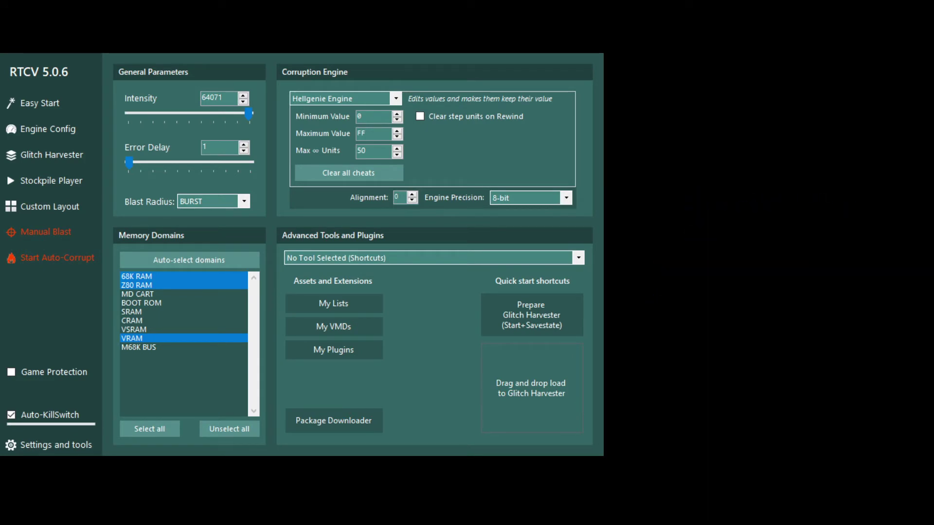
pyautogui.press('Return')
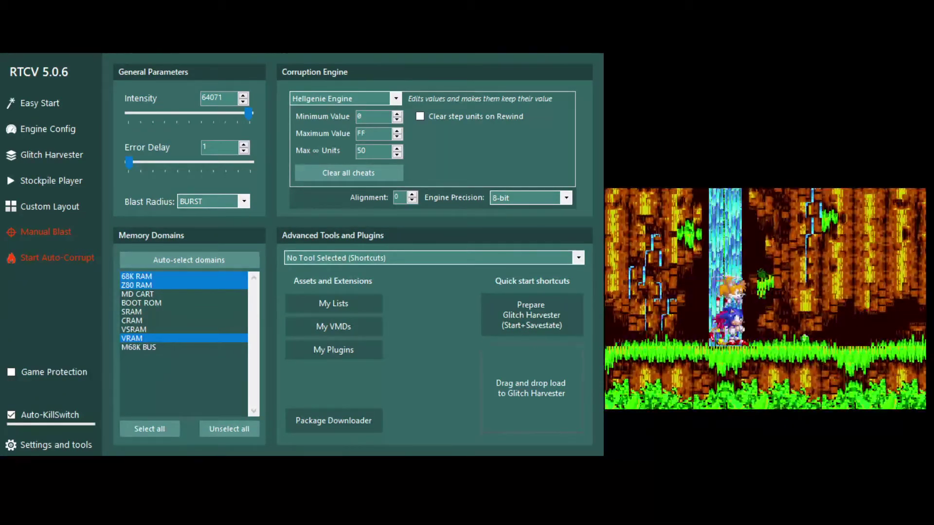
pyautogui.press('Right')
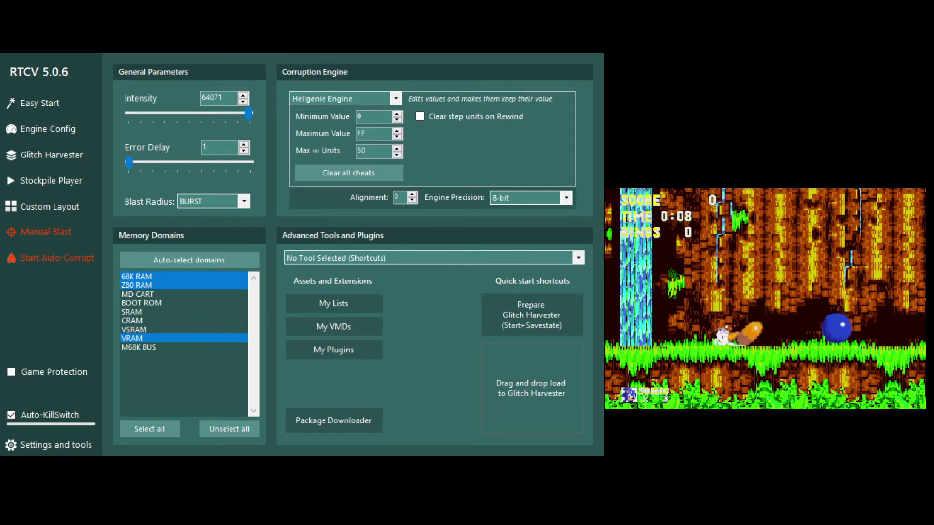
pyautogui.press('Right')
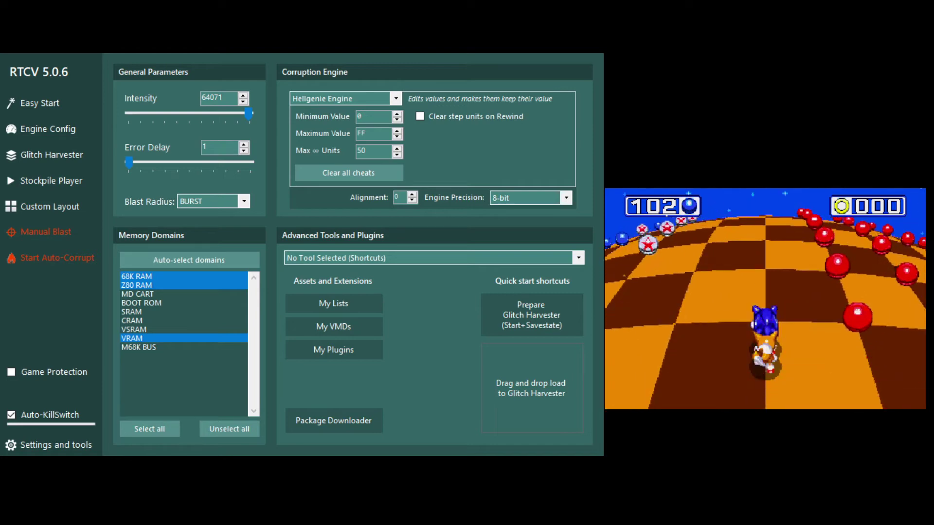
# Clear all cheats and toggle Auto-Corrupt on and off repeatedly at the start of the Blue Spheres stage
pyautogui.click(349, 173)
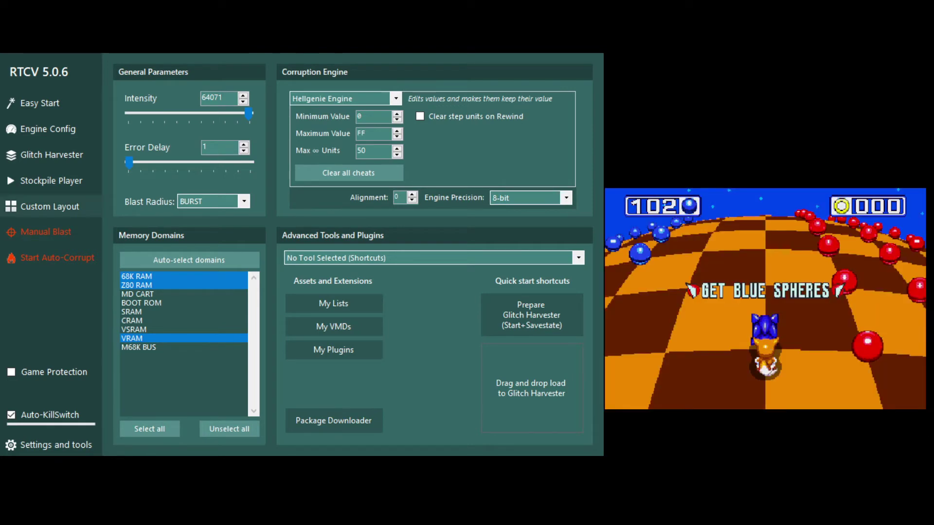
pyautogui.click(52, 261)
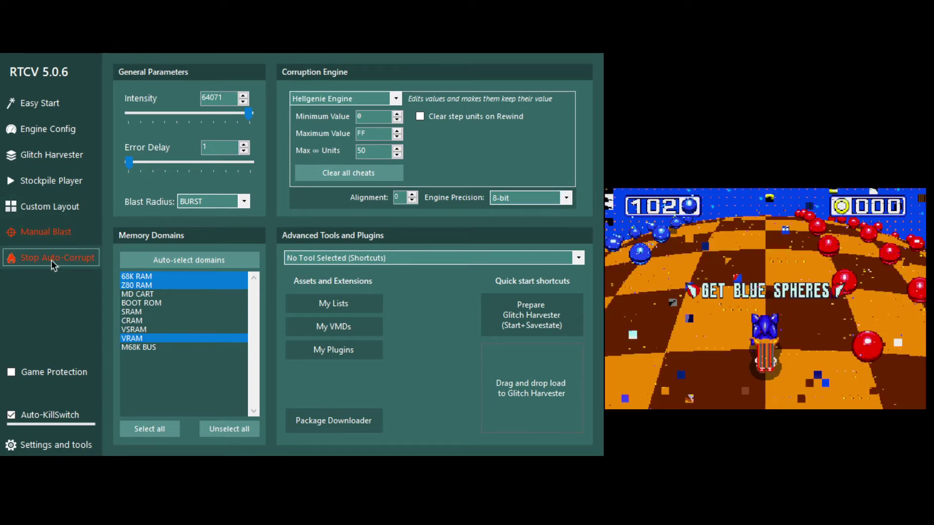
pyautogui.click(51, 260)
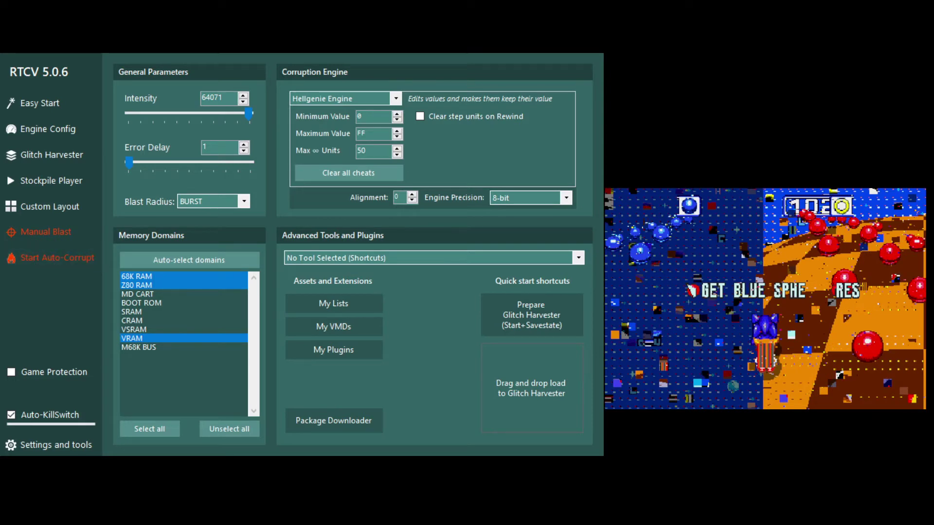
pyautogui.click(27, 263)
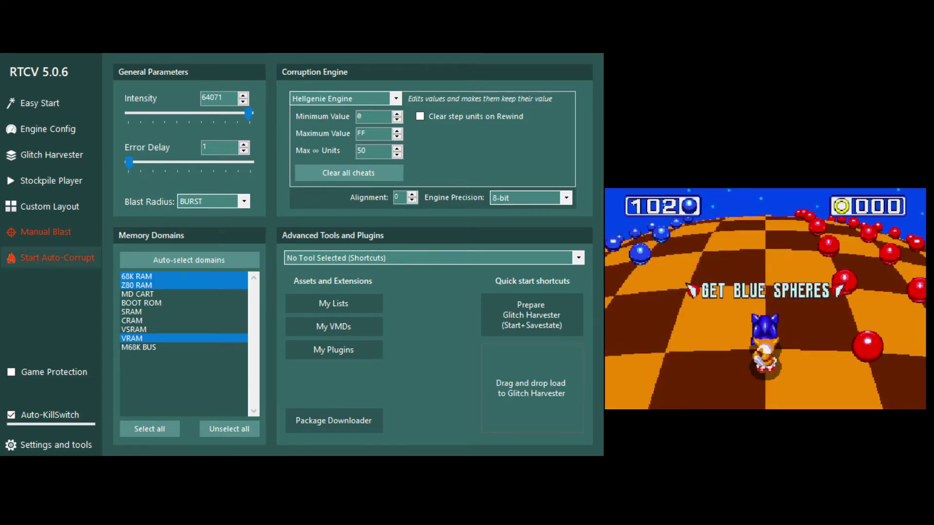
pyautogui.click(30, 264)
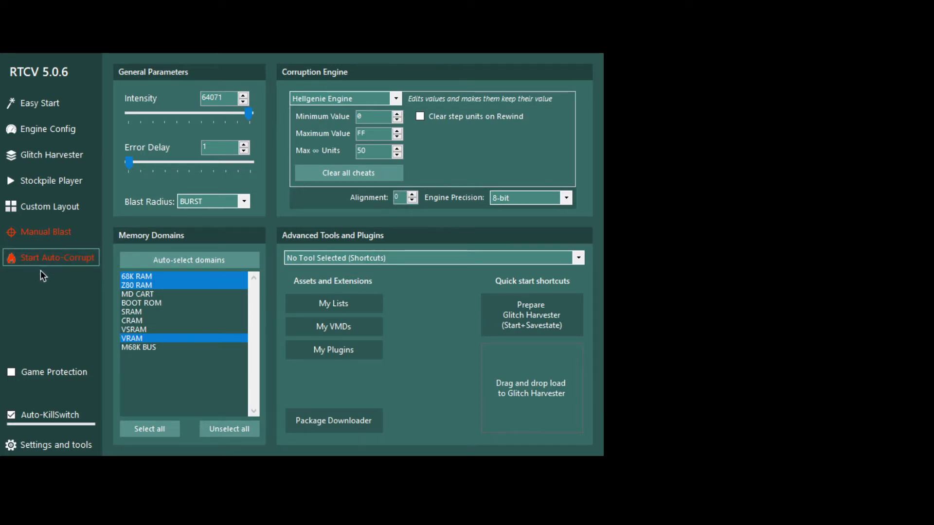
pyautogui.click(46, 263)
pyautogui.click(46, 263)
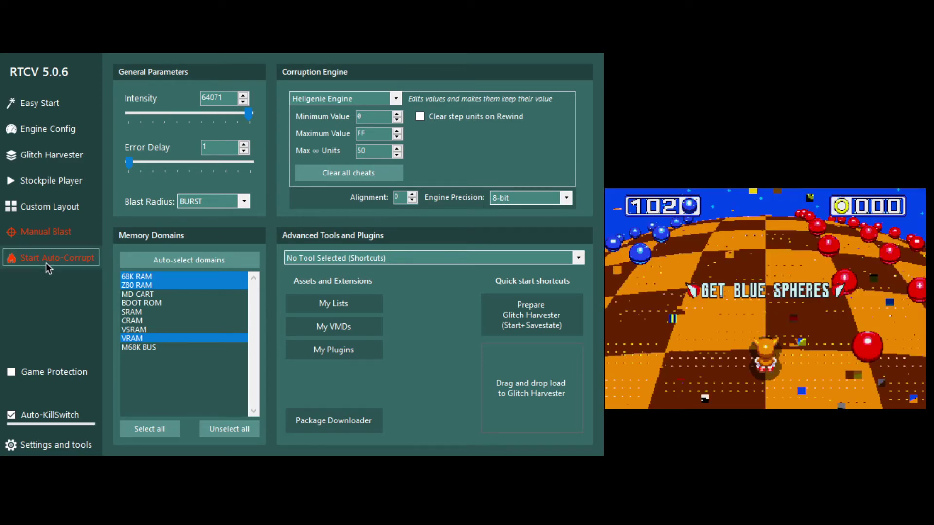
pyautogui.click(48, 260)
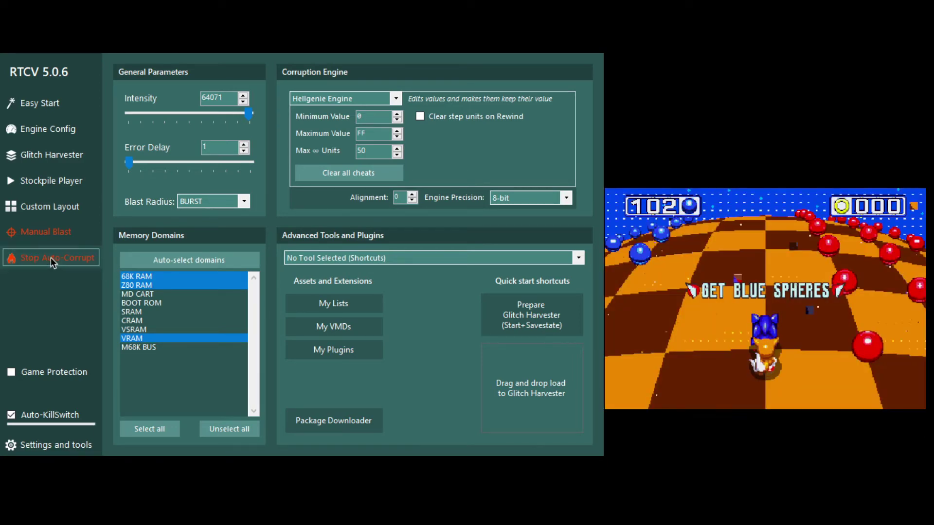
pyautogui.click(51, 258)
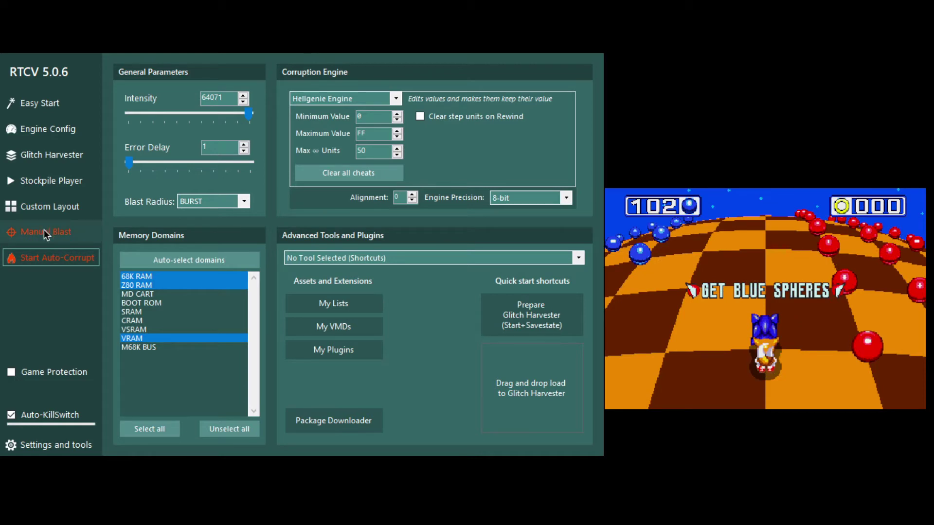
# Apply repeated manual blasts to the Blue Spheres stage with the Hellgenie Engine
pyautogui.click(44, 231)
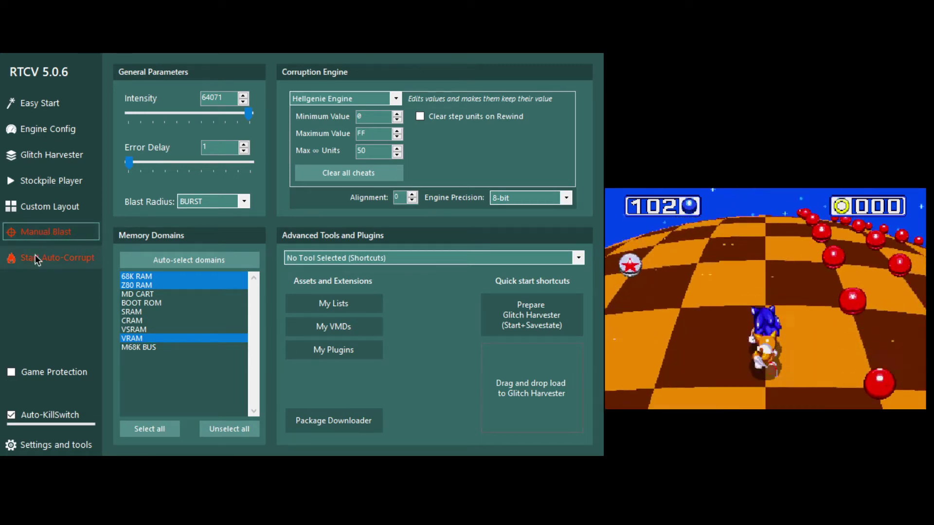
pyautogui.click(45, 236)
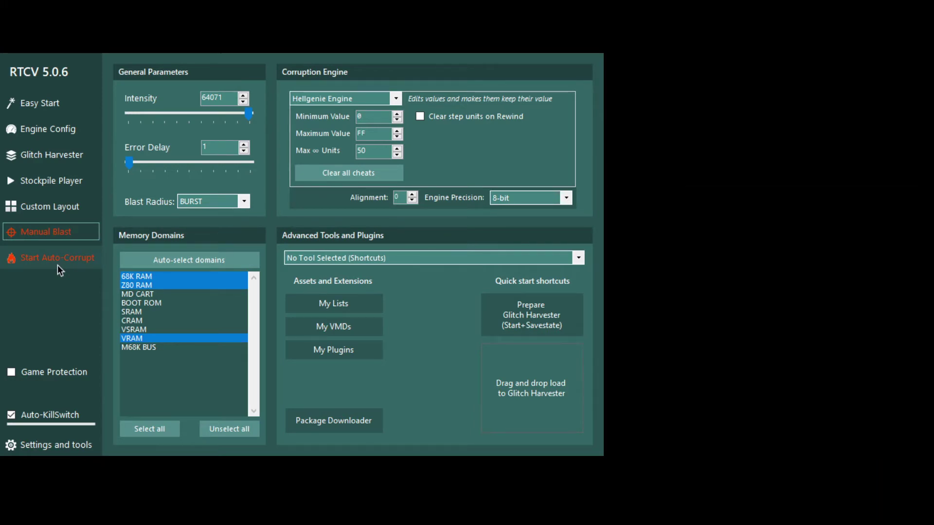
pyautogui.click(62, 236)
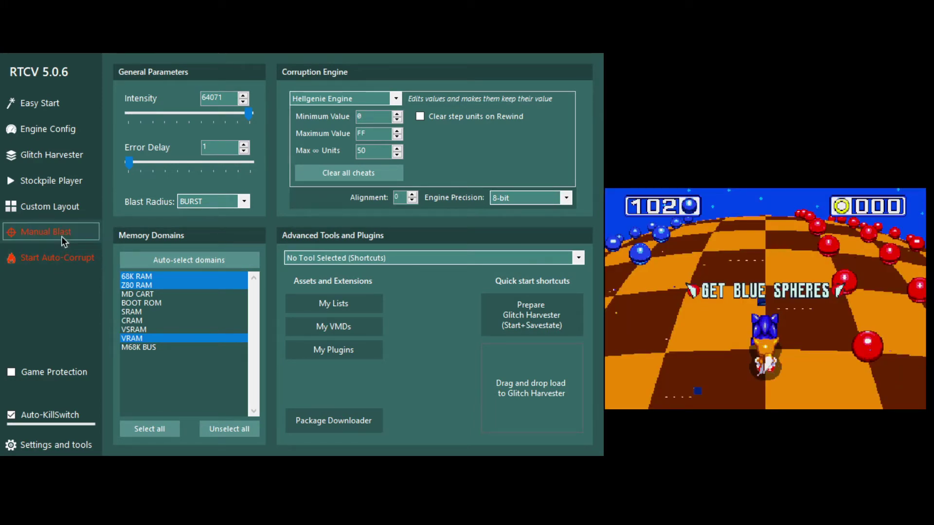
pyautogui.click(61, 236)
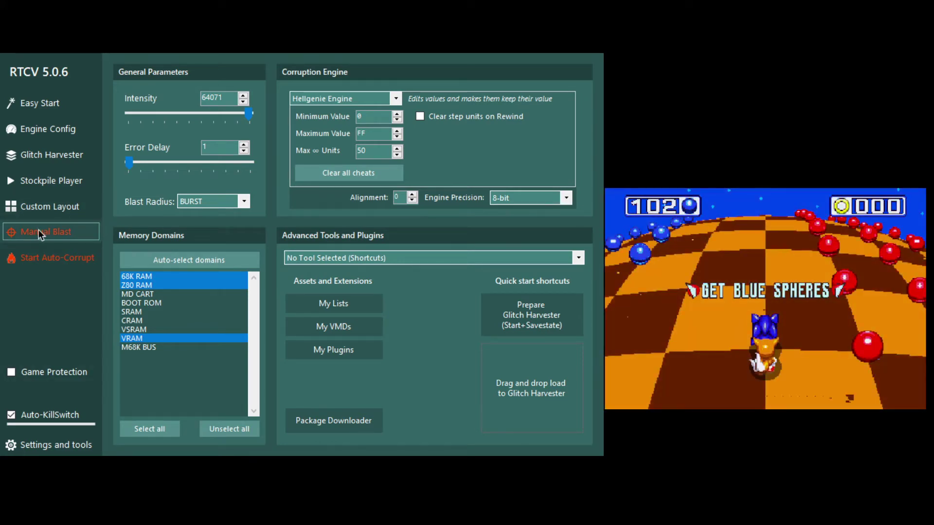
pyautogui.click(39, 231)
pyautogui.click(41, 235)
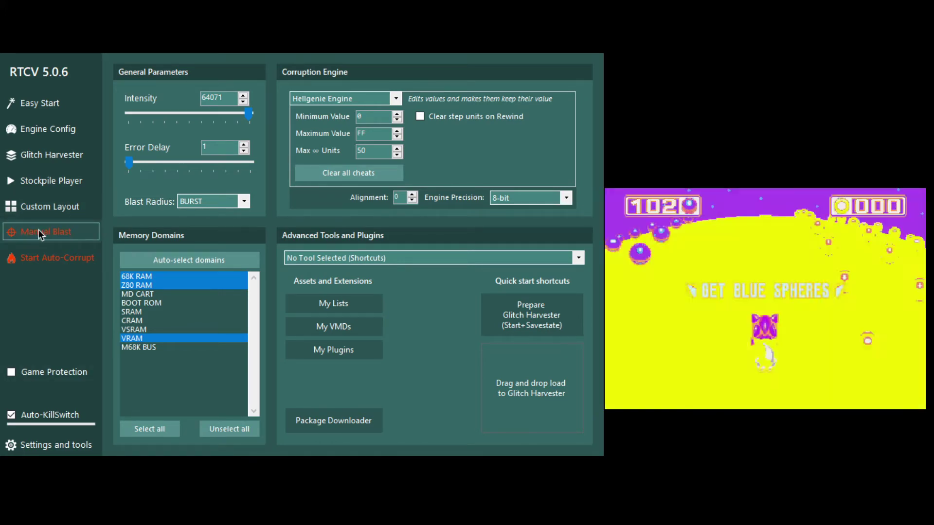
pyautogui.click(38, 231)
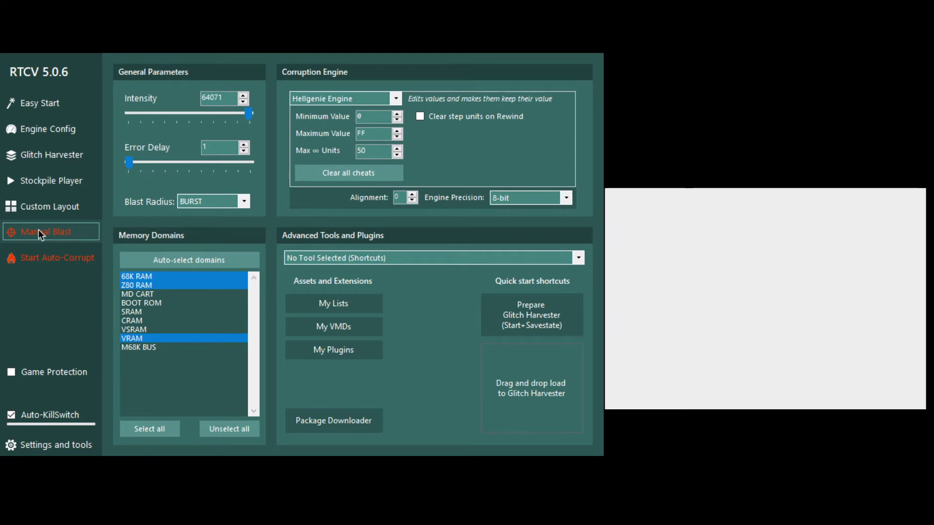
# Apply more manual blasts to the start of the Blue Spheres stage, and switch Auto-Corrupt on and off with the Hellgenie Engine
pyautogui.click(39, 230)
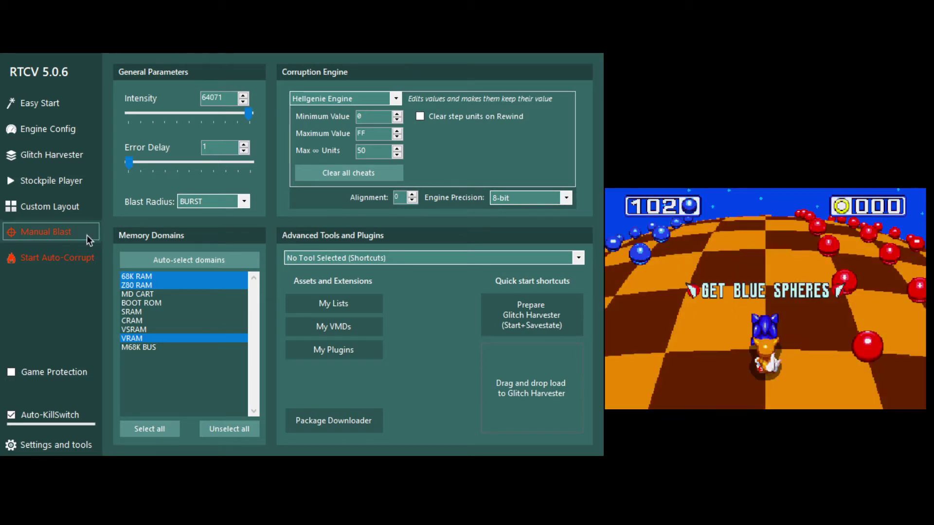
pyautogui.click(86, 235)
pyautogui.click(16, 258)
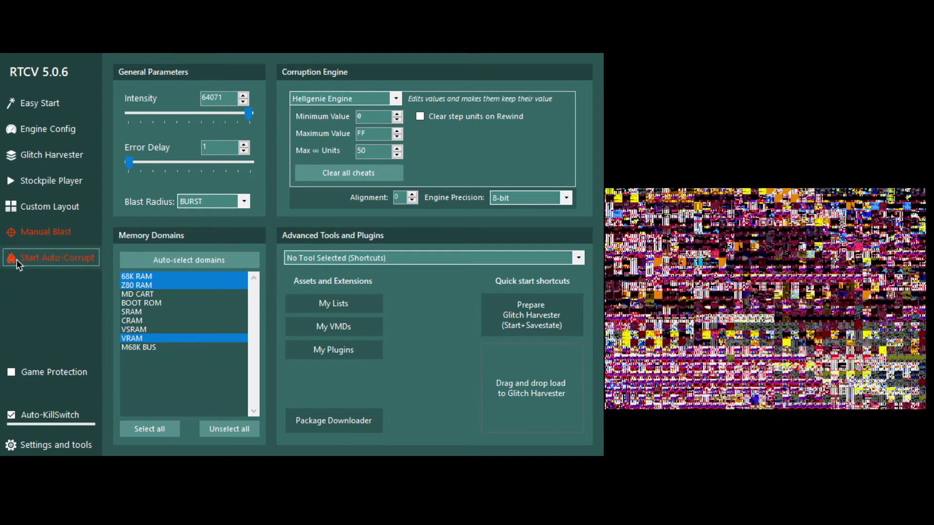
pyautogui.click(18, 259)
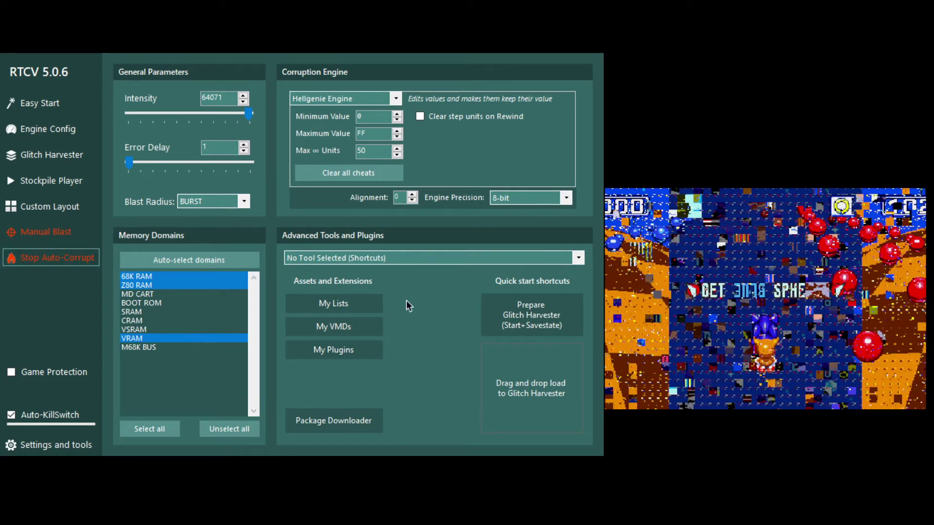
pyautogui.click(74, 258)
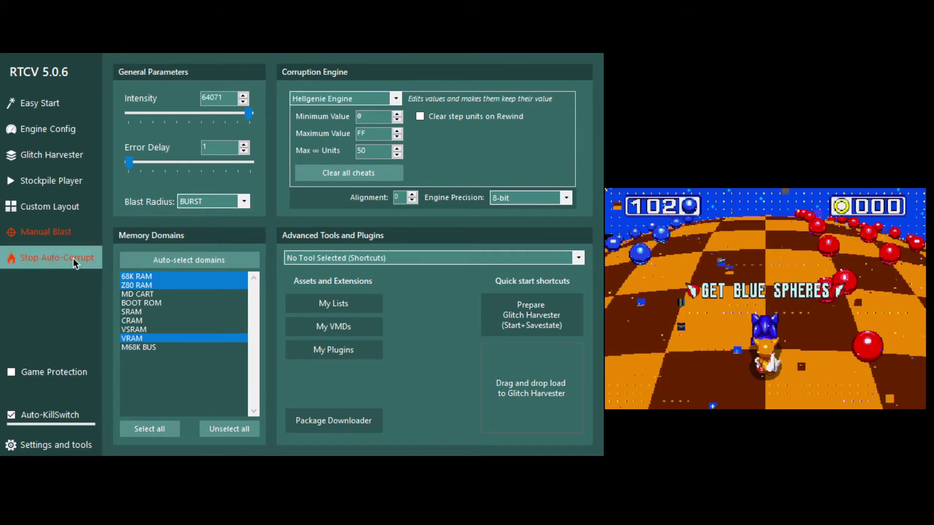
pyautogui.click(73, 259)
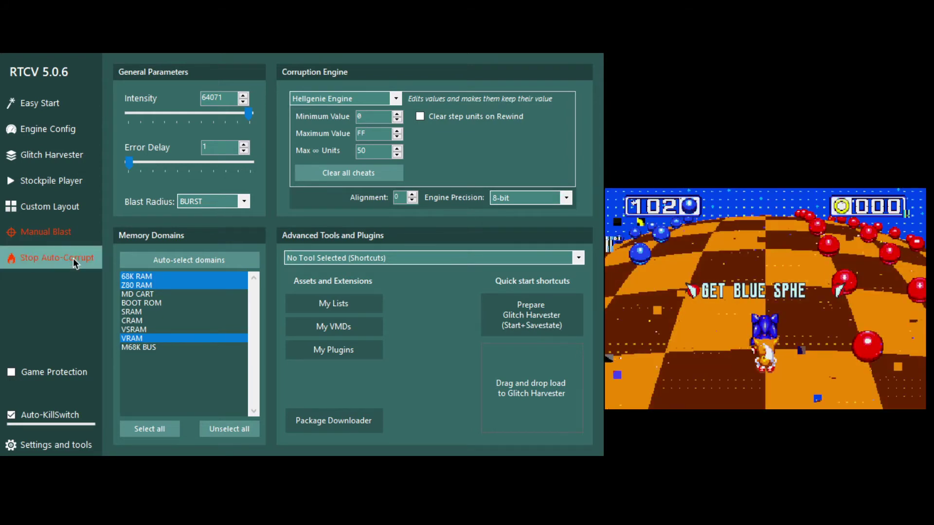
pyautogui.click(73, 258)
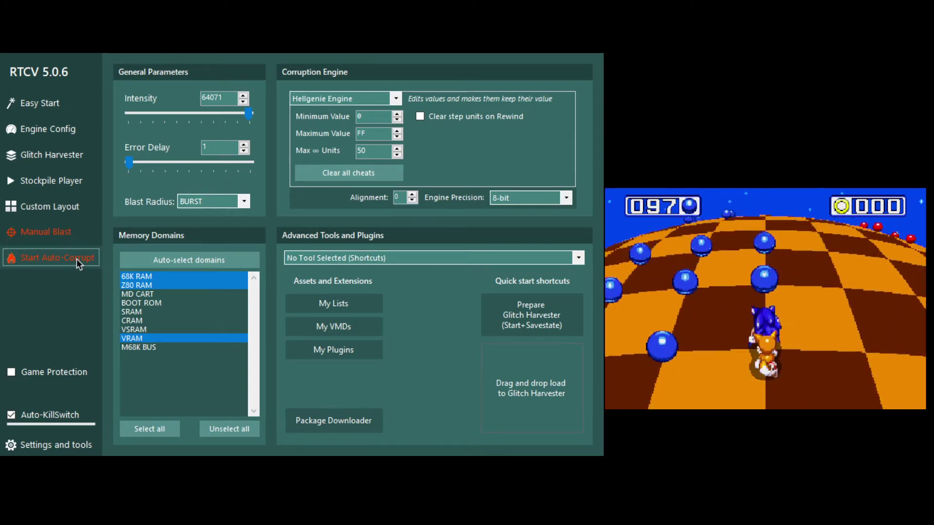
# Play the uncorrupted Blue Spheres stage, collecting the first groups of blue spheres and rings
pyautogui.press('Up')
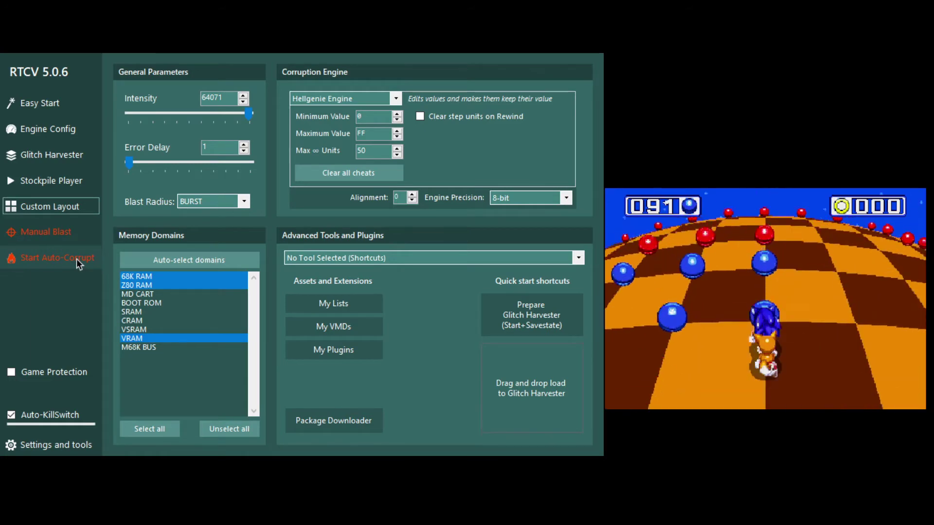
pyautogui.press('Tab')
pyautogui.press('Right')
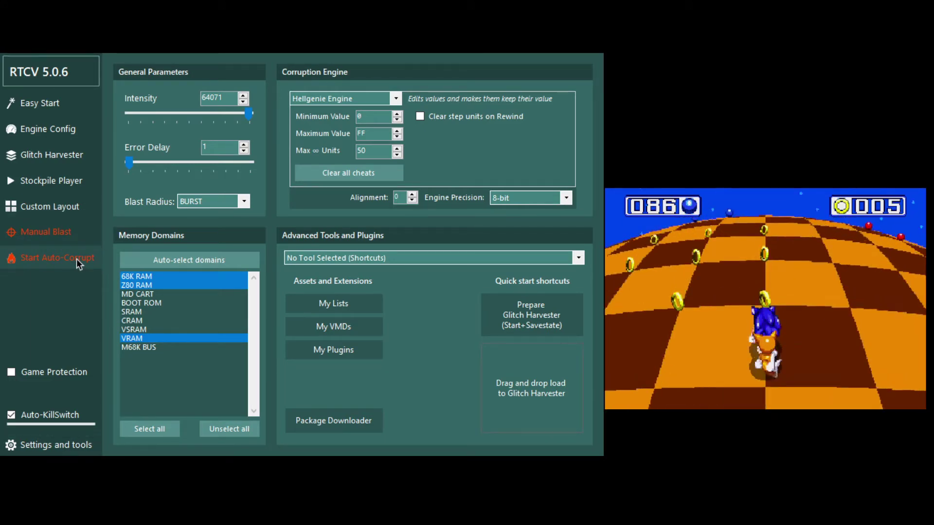
pyautogui.press('Right')
pyautogui.press('Right')
pyautogui.press('Left')
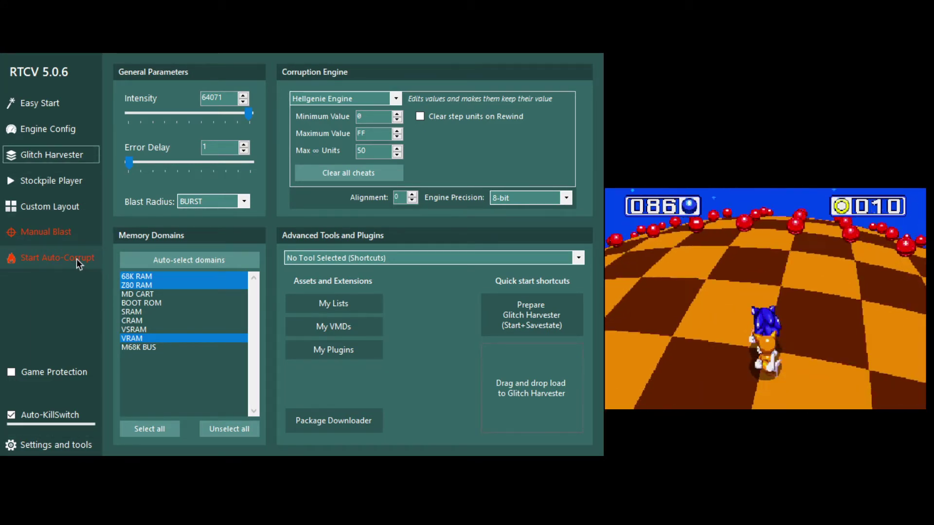
pyautogui.press('Left')
pyautogui.press('Left')
pyautogui.press('Right')
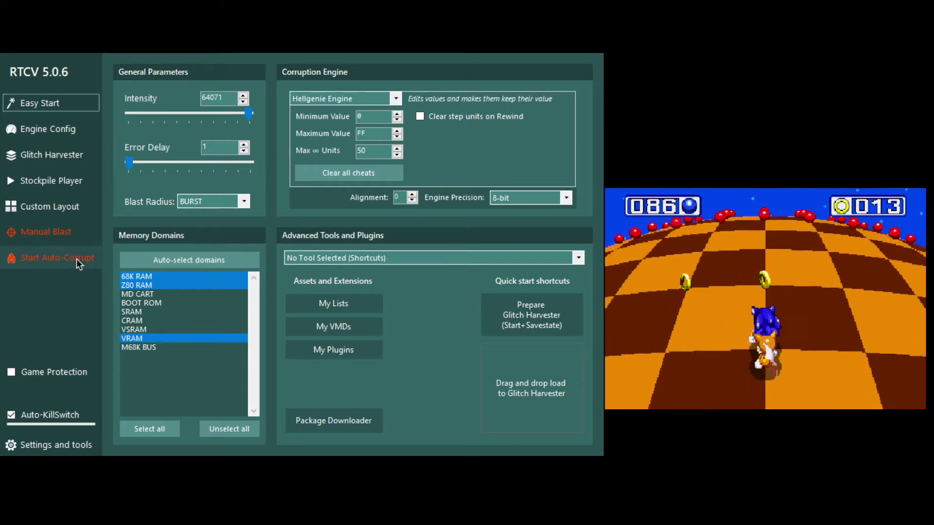
pyautogui.press('Right')
pyautogui.press('Up')
pyautogui.press('Up')
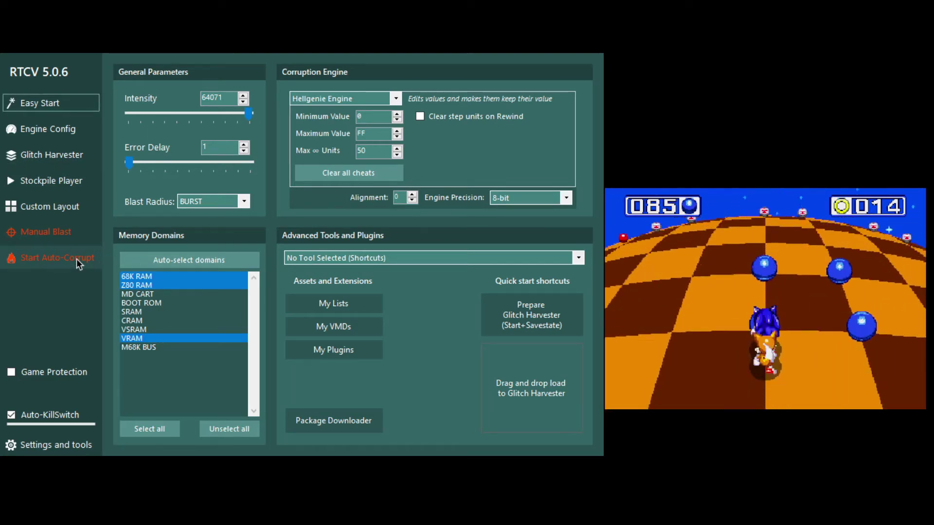
pyautogui.press('Down')
pyautogui.press('Down')
pyautogui.press('Up')
pyautogui.press('Up')
pyautogui.press('Up')
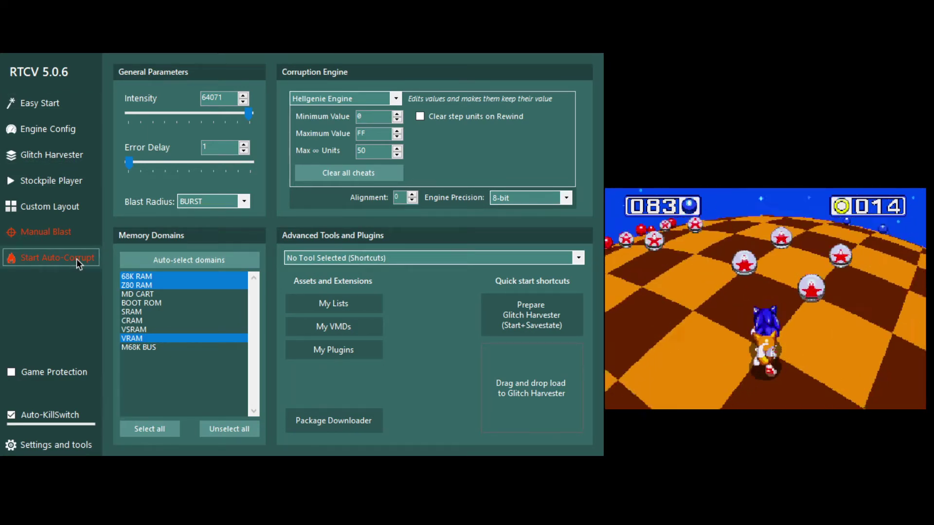
# Steer Sonic around the star bumpers and red spheres towards the next group of blue spheres
pyautogui.press('Up')
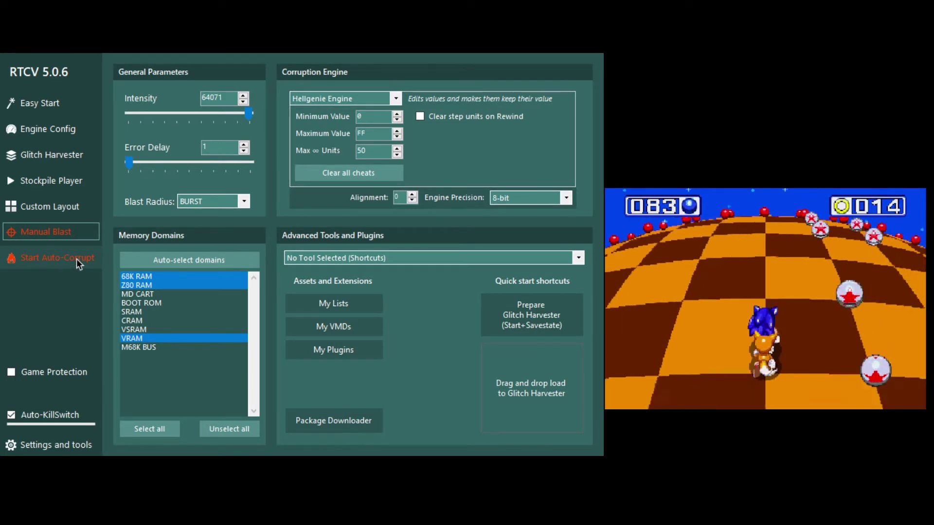
pyautogui.press('Up')
pyautogui.press('Up')
pyautogui.press('Left')
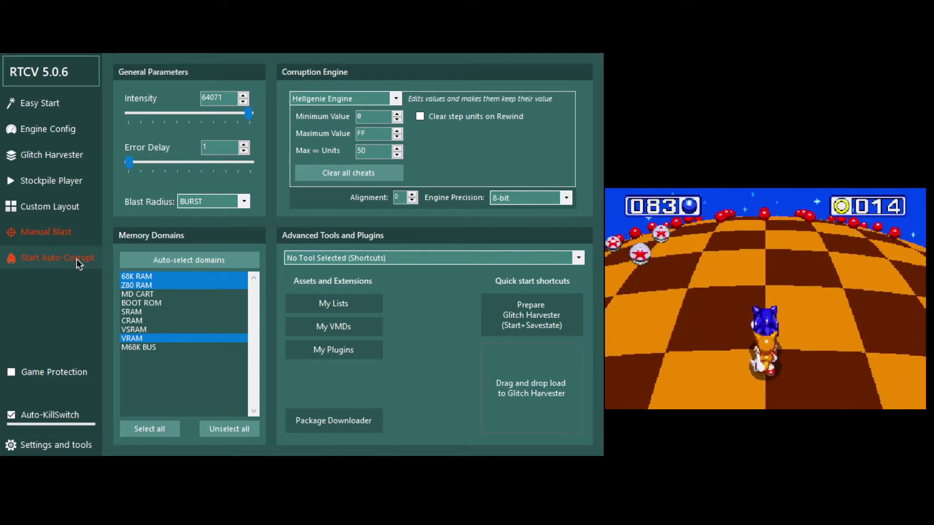
pyautogui.press('Right')
pyautogui.press('Right')
pyautogui.press('Right')
pyautogui.press('Up')
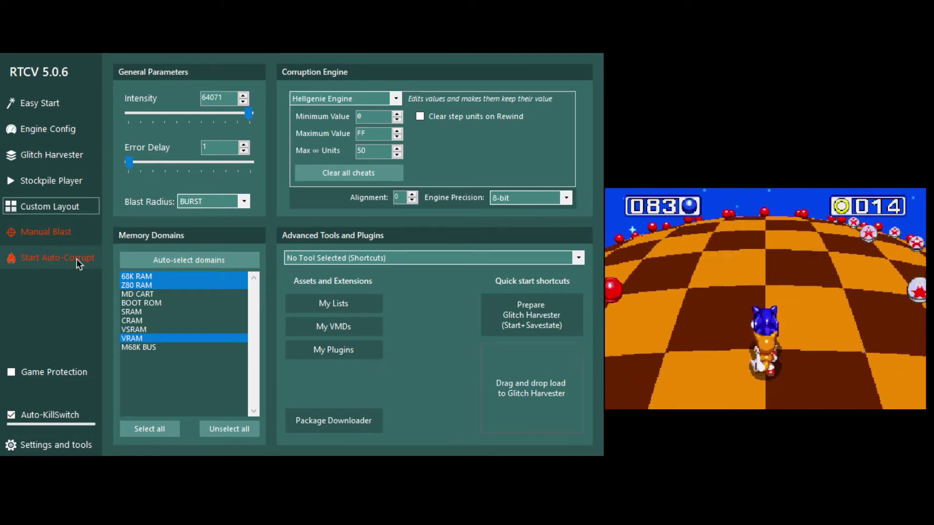
pyautogui.press('Tab')
pyautogui.hotkey('shift', 'Tab')
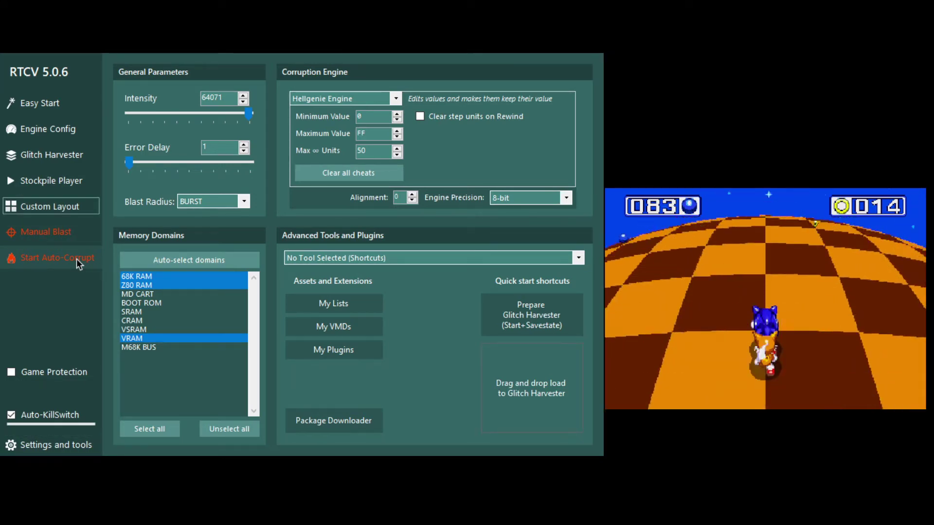
pyautogui.press('Down')
pyautogui.press('Down')
pyautogui.press('Up')
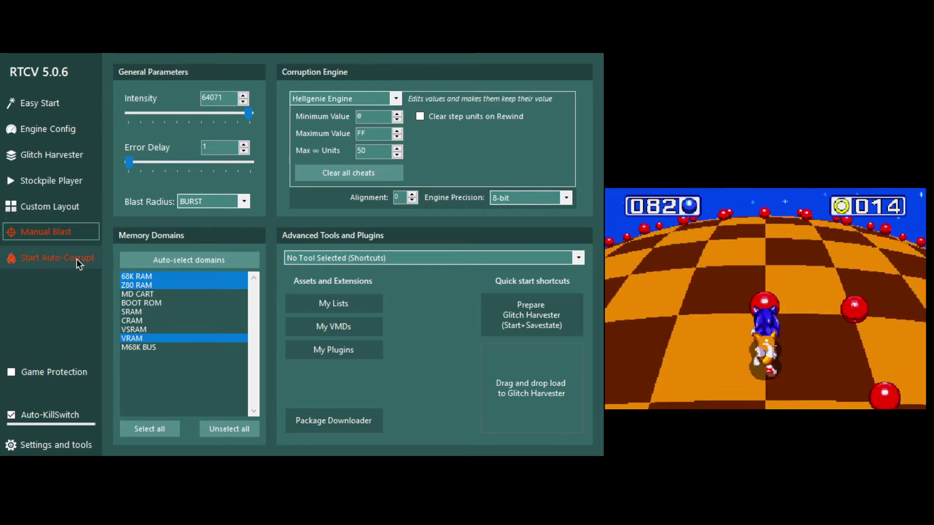
pyautogui.press('Up')
pyautogui.press('Tab')
pyautogui.hotkey('shift', 'Tab')
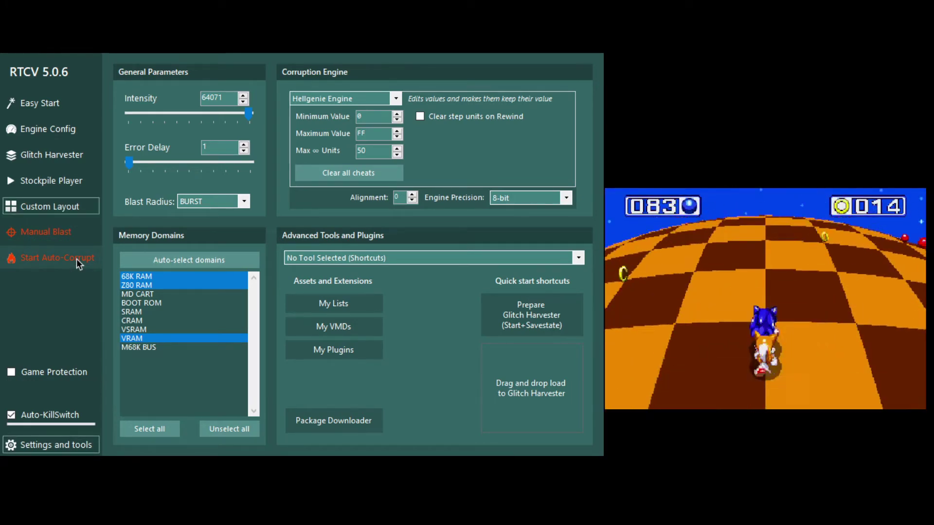
pyautogui.press('Tab')
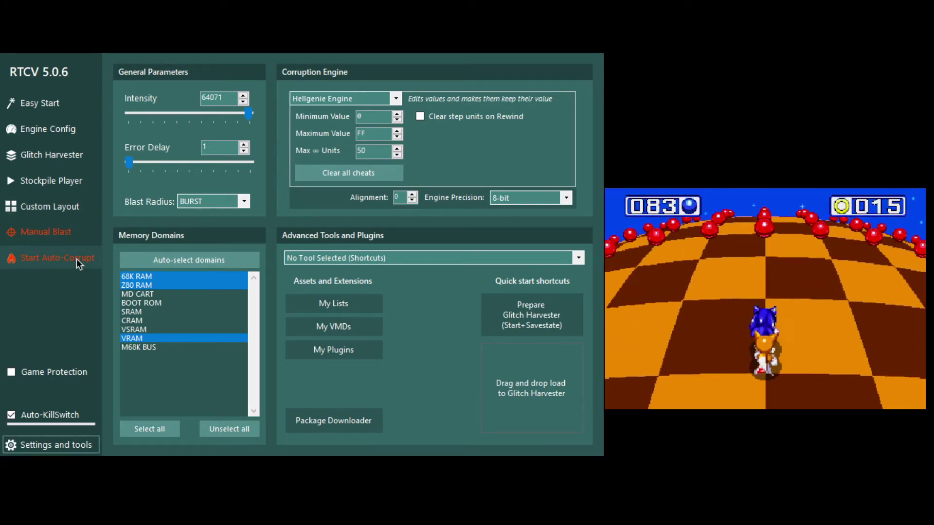
pyautogui.press('Tab')
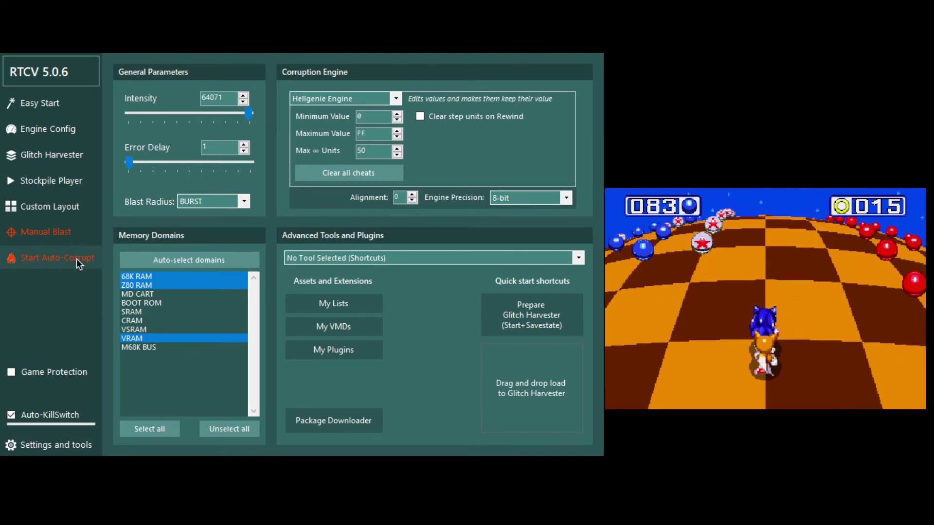
pyautogui.press('Tab')
pyautogui.hotkey('shift', 'Tab')
pyautogui.press('Tab')
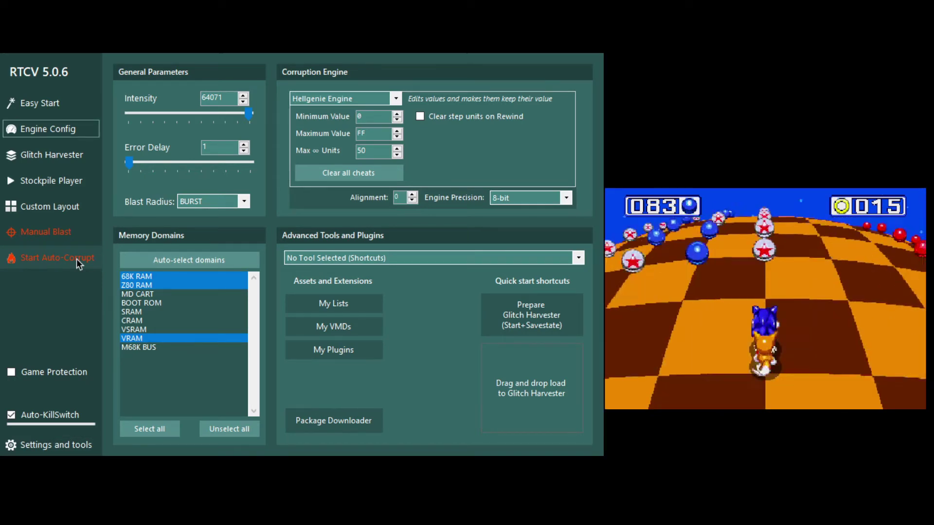
pyautogui.press('Tab')
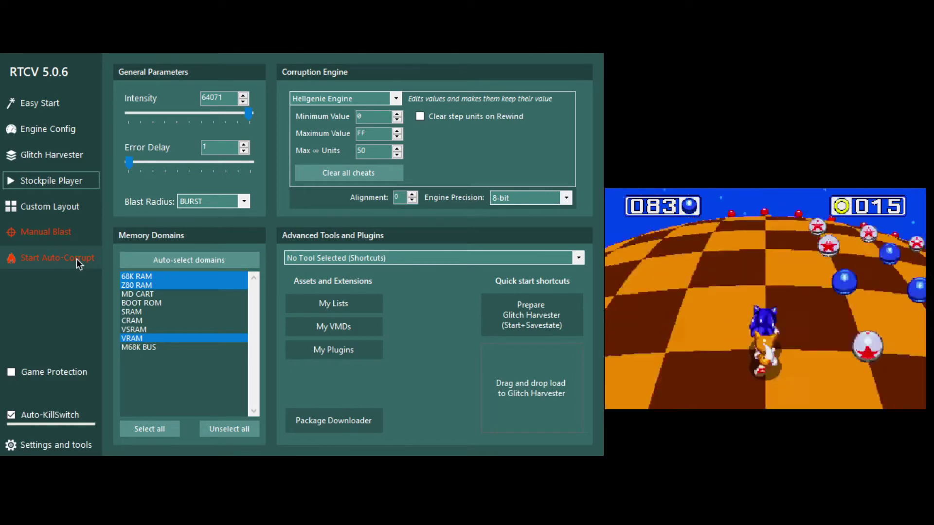
pyautogui.press('Right')
pyautogui.press('Right')
pyautogui.press('Left')
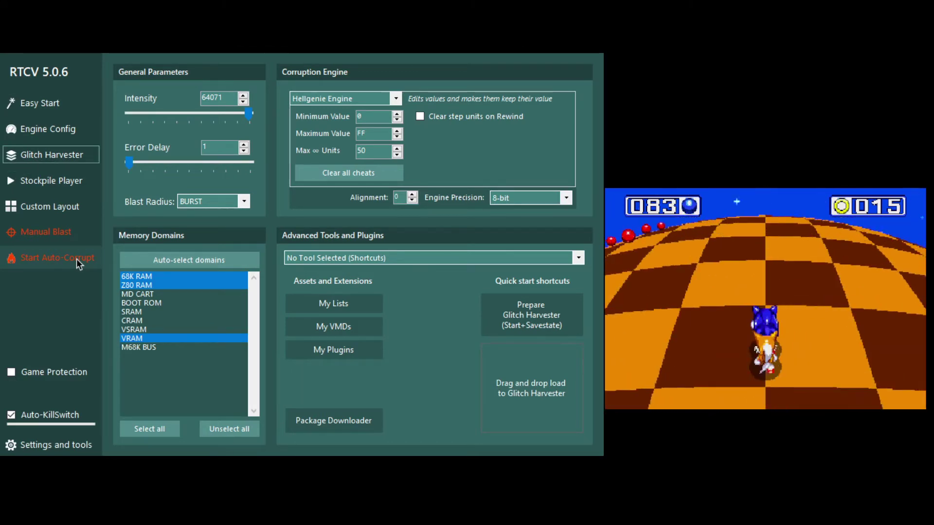
pyautogui.press('Left')
pyautogui.hotkey('shift', 'Tab')
pyautogui.hotkey('shift', 'Tab')
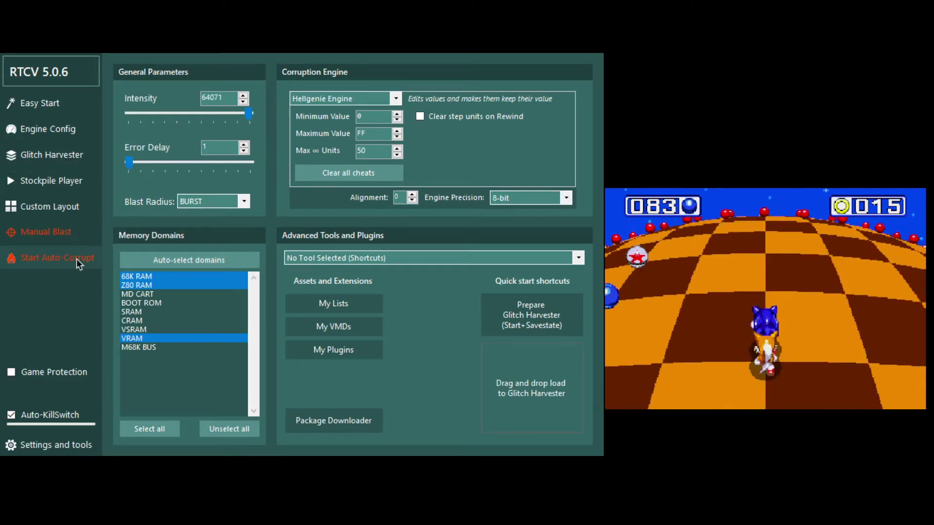
# Collect the blue spheres between the star bumpers and the rings beyond them
pyautogui.press('Tab')
pyautogui.press('Tab')
pyautogui.hotkey('shift', 'Tab')
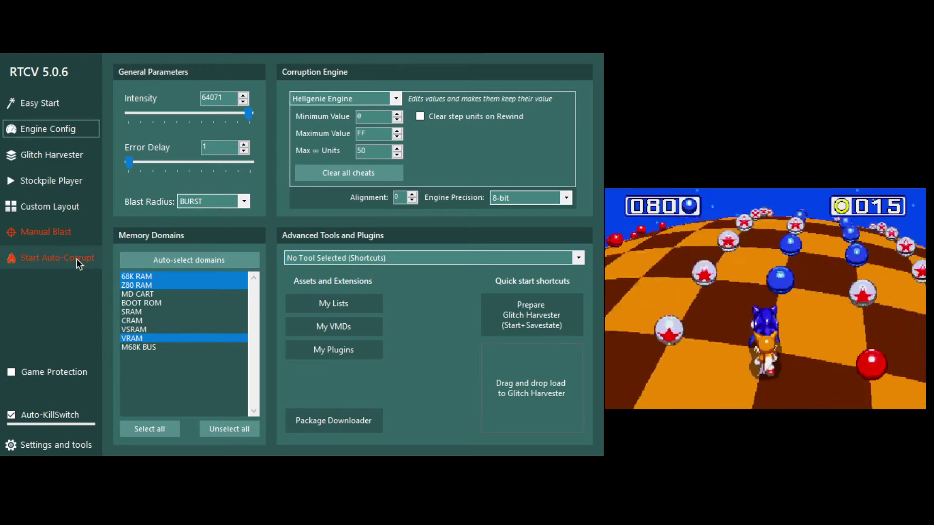
pyautogui.hotkey('shift', 'Tab')
pyautogui.press('Tab')
pyautogui.press('Tab')
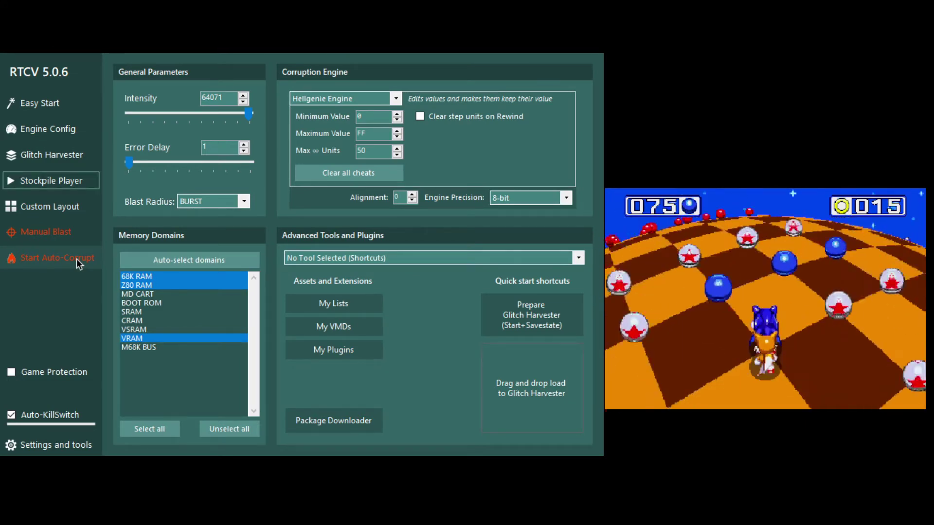
pyautogui.hotkey('shift', 'Tab')
pyautogui.press('Tab')
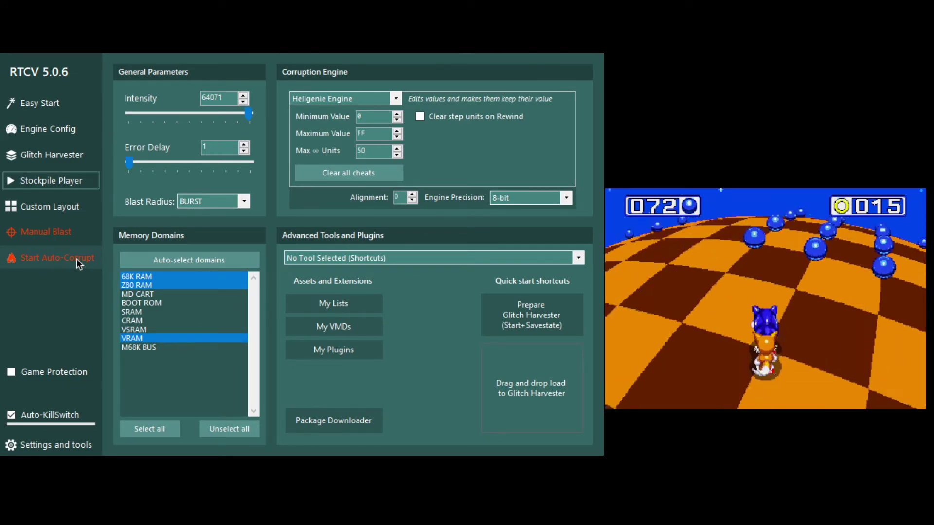
pyautogui.hotkey('shift', 'Tab')
pyautogui.hotkey('shift', 'Tab')
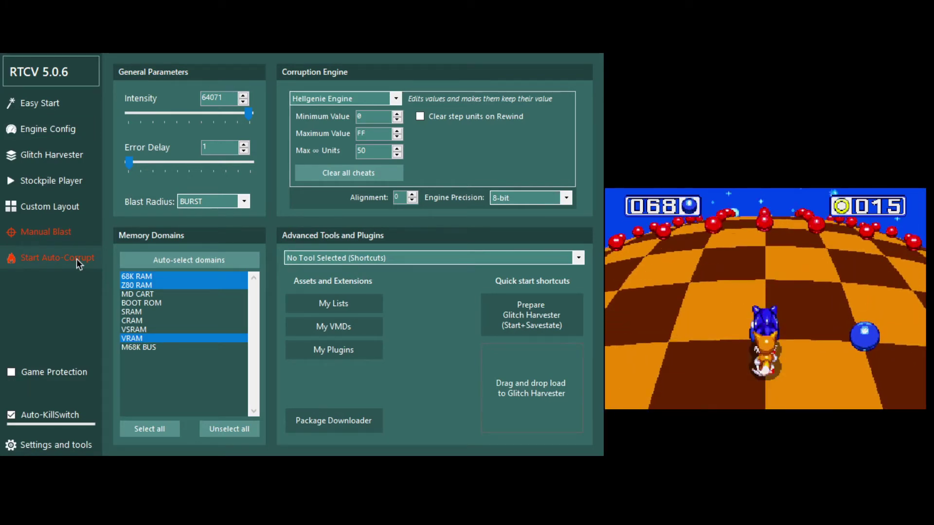
pyautogui.hotkey('shift', 'Tab')
pyautogui.hotkey('shift', 'Tab')
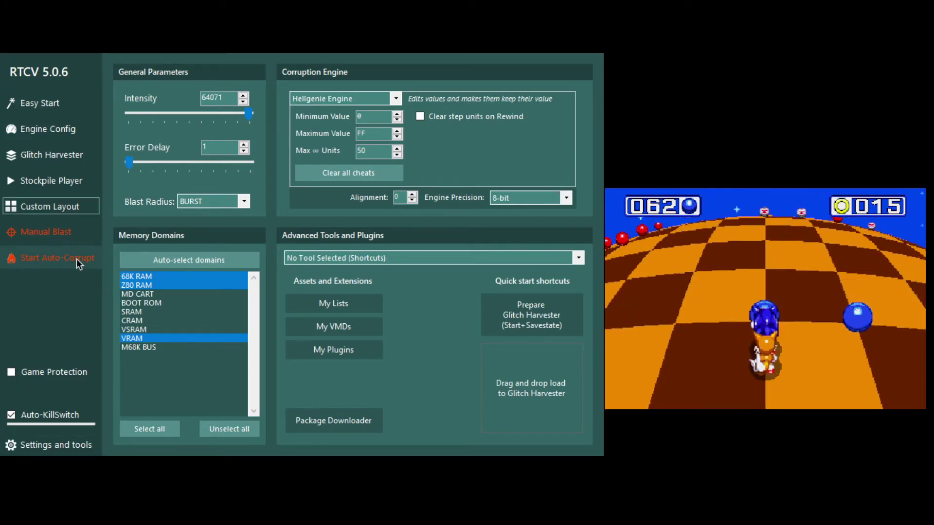
pyautogui.press('Tab')
pyautogui.press('Tab')
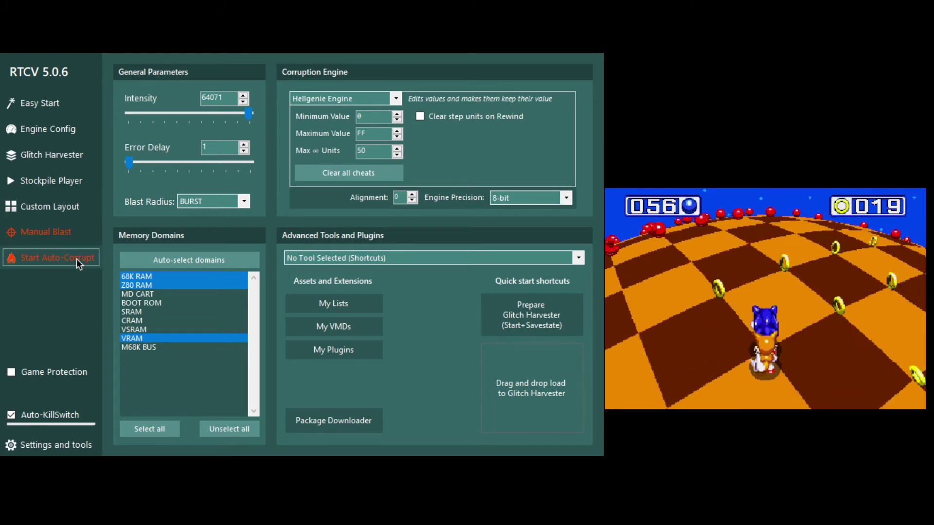
pyautogui.press('Tab')
pyautogui.press('Tab')
pyautogui.press('Tab')
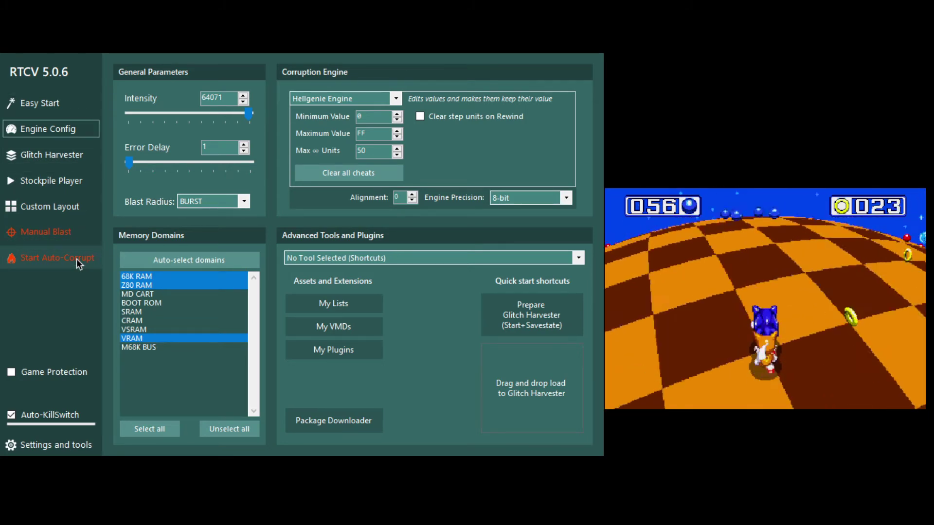
pyautogui.press('Tab')
pyautogui.hotkey('shift', 'Tab')
pyautogui.hotkey('shift', 'Tab')
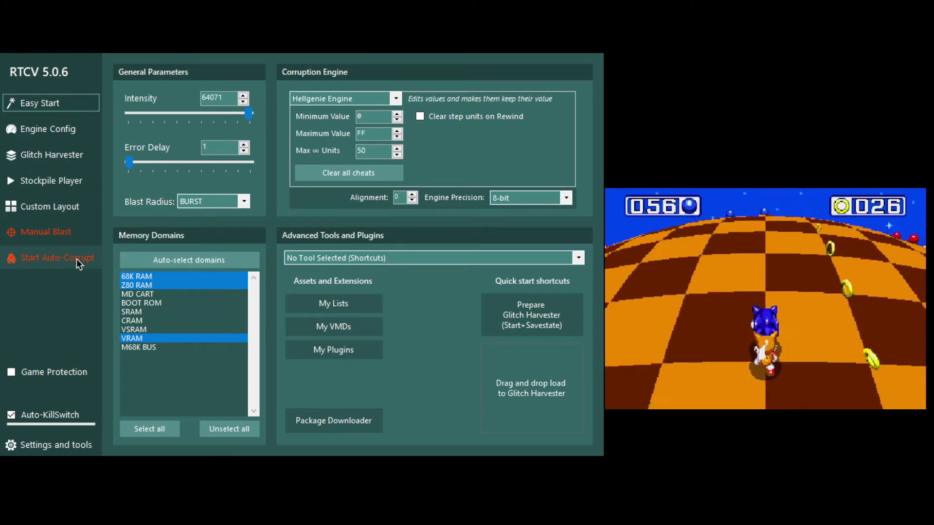
# Manually blast the stage during play, return to the Blue Spheres start, and apply another Hellgenie blast there
pyautogui.click(56, 231)
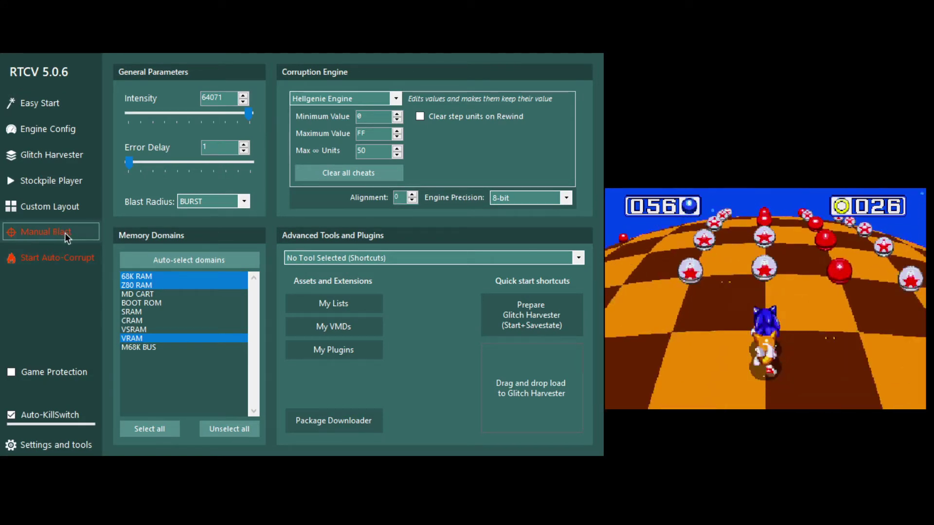
pyautogui.click(647, 261)
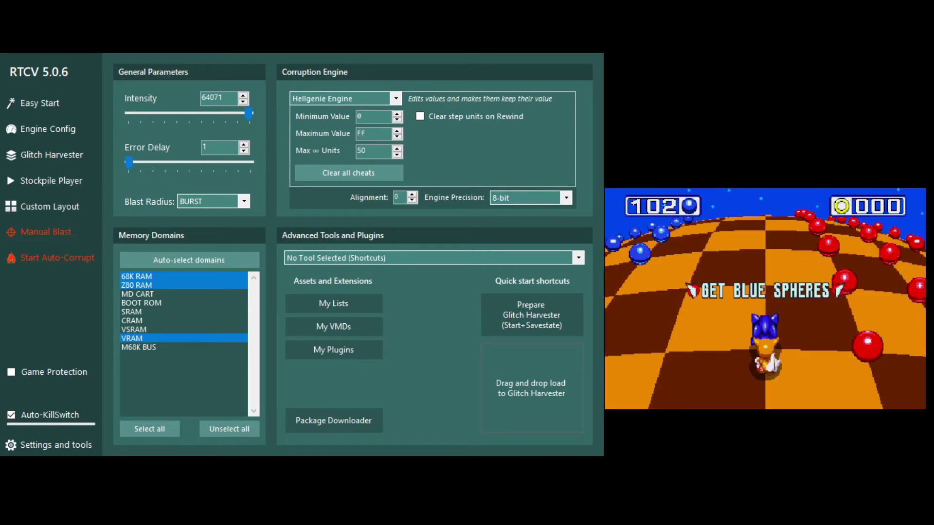
pyautogui.click(97, 235)
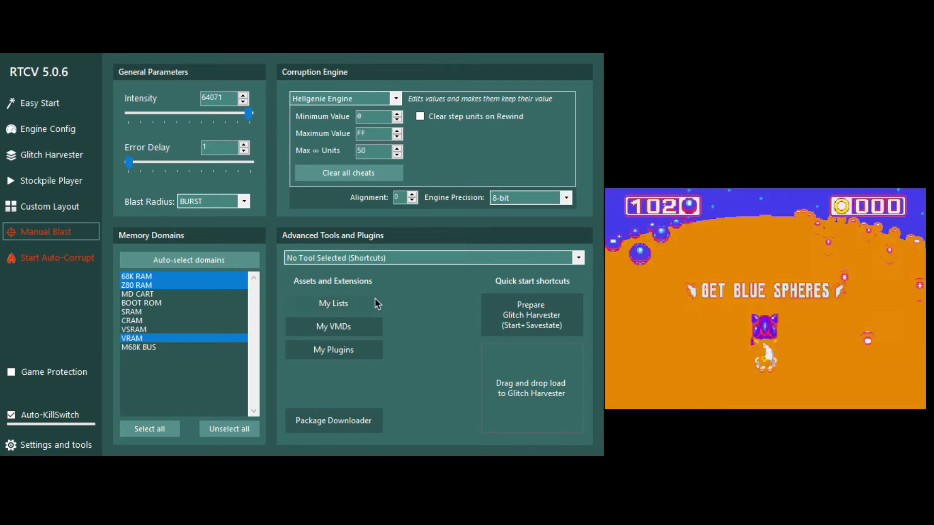
# Run a short Auto-Corrupt burst on the Blue Spheres start with the Hellgenie Engine at 8-bit precision
pyautogui.click(74, 258)
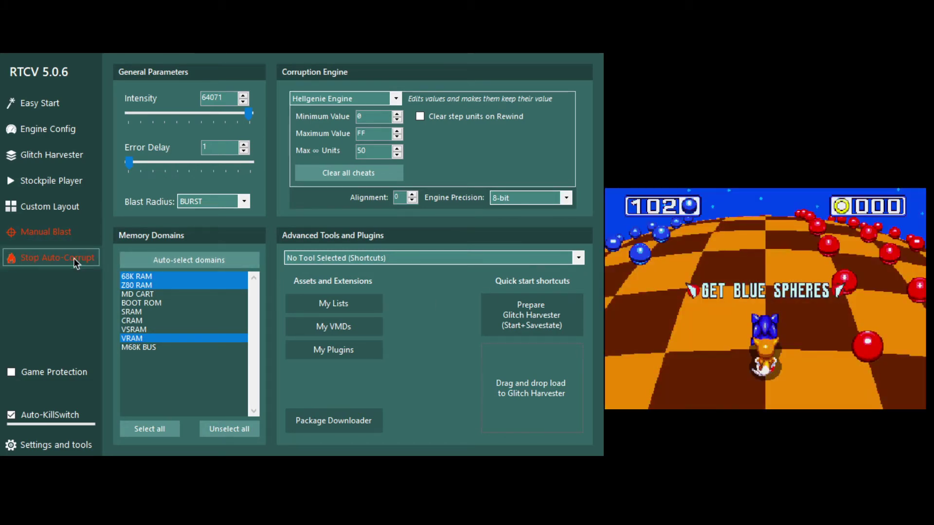
pyautogui.click(75, 253)
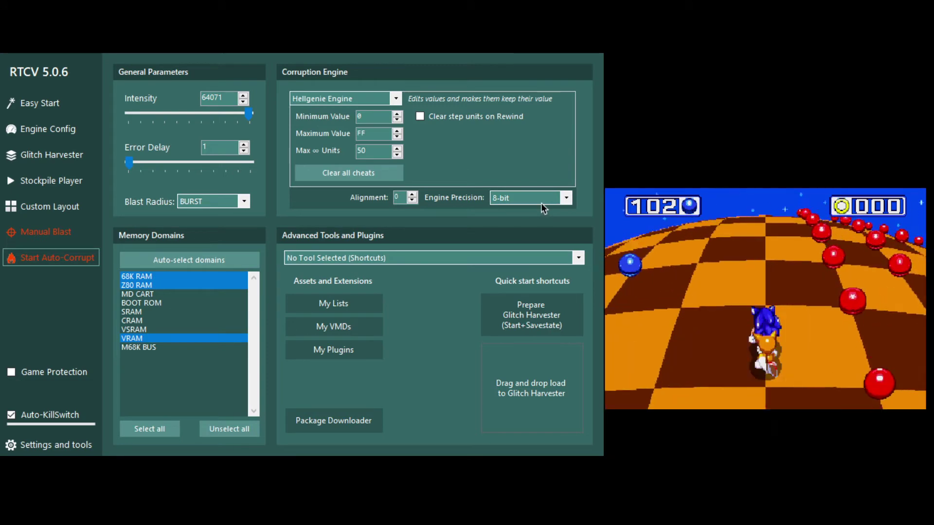
# Set the Hellgenie engine precision to 64-bit and Auto-Corrupt the Blue Spheres stage with it
pyautogui.click(541, 202)
pyautogui.click(534, 233)
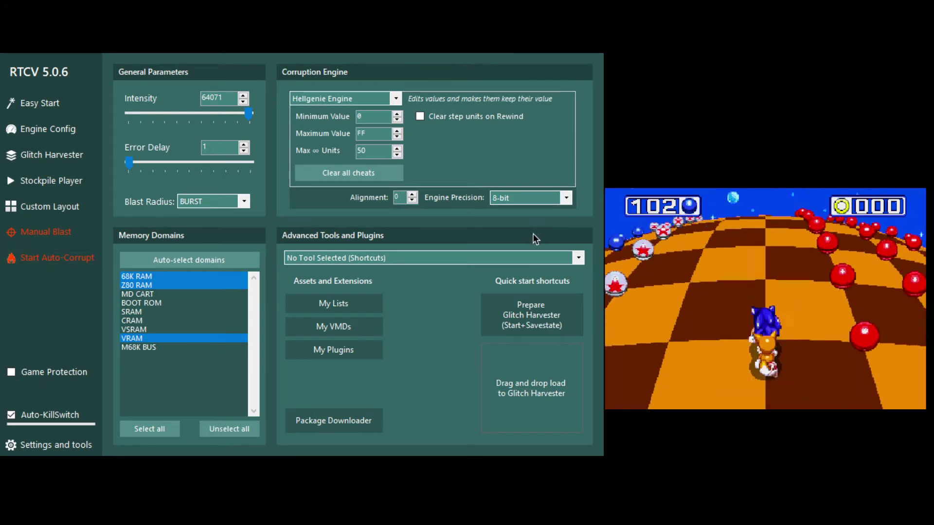
pyautogui.click(77, 256)
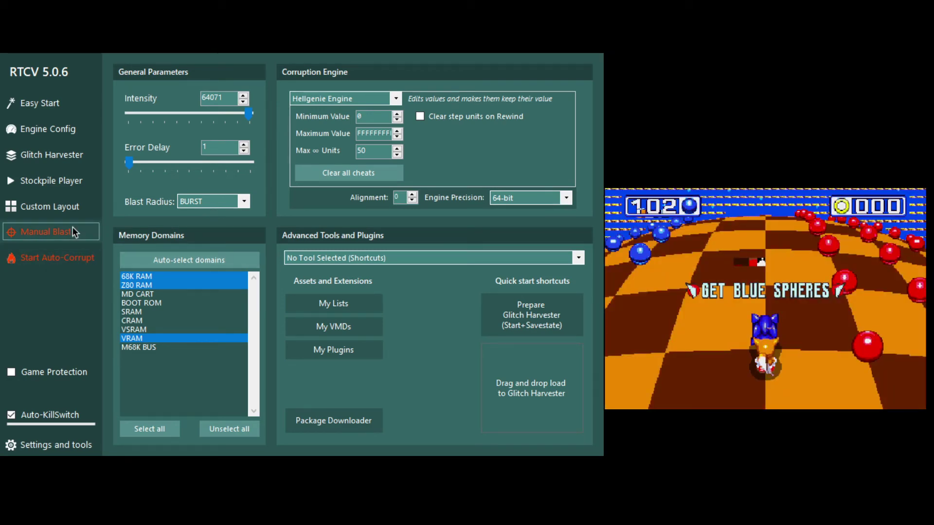
# Apply repeated 64-bit Hellgenie manual blasts to the Blue Spheres stage, reloading its start between attempts
pyautogui.click(72, 226)
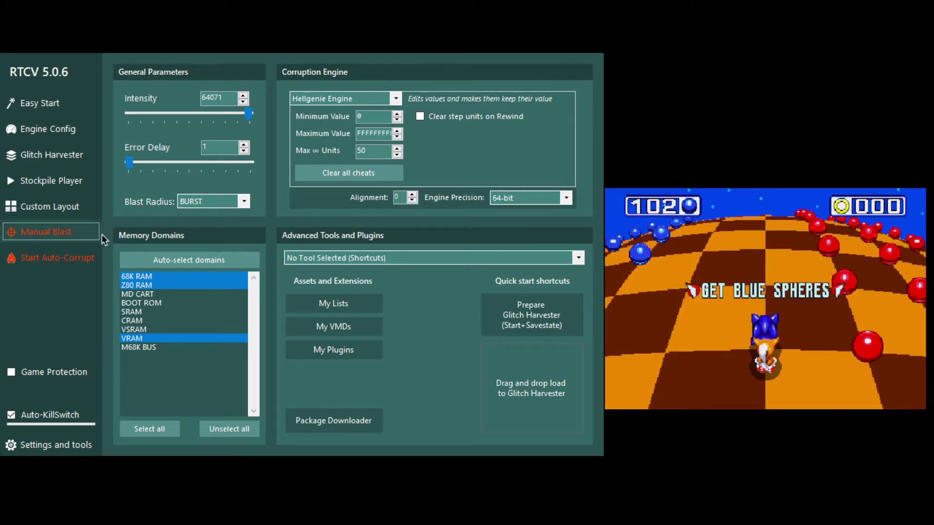
pyautogui.click(84, 230)
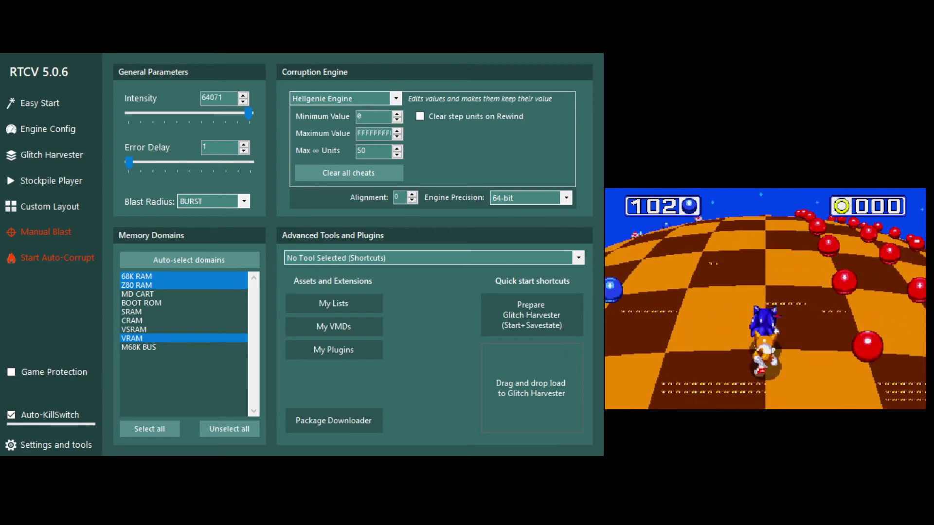
pyautogui.click(74, 240)
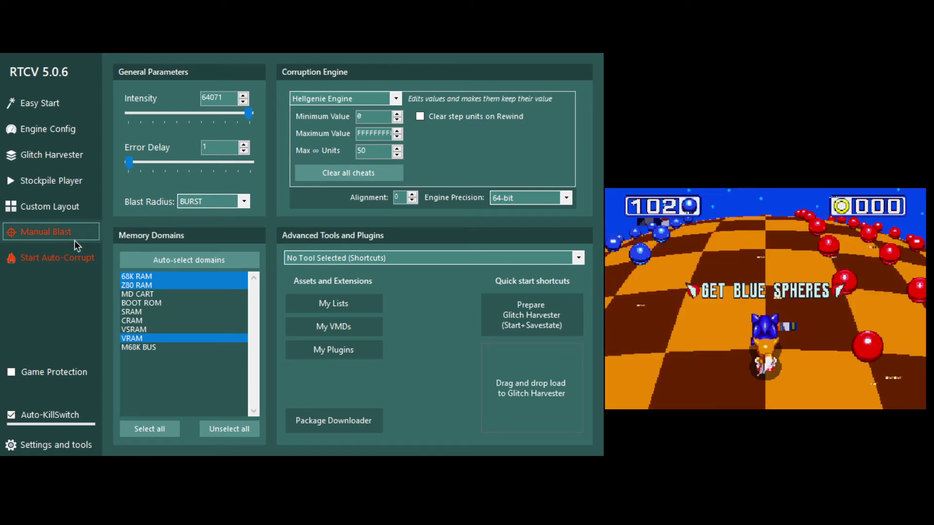
pyautogui.click(75, 240)
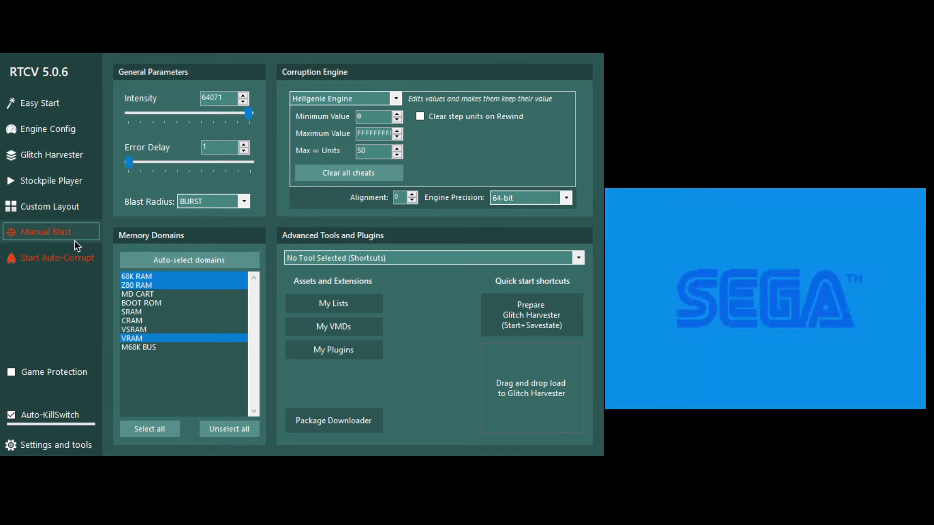
pyautogui.click(23, 231)
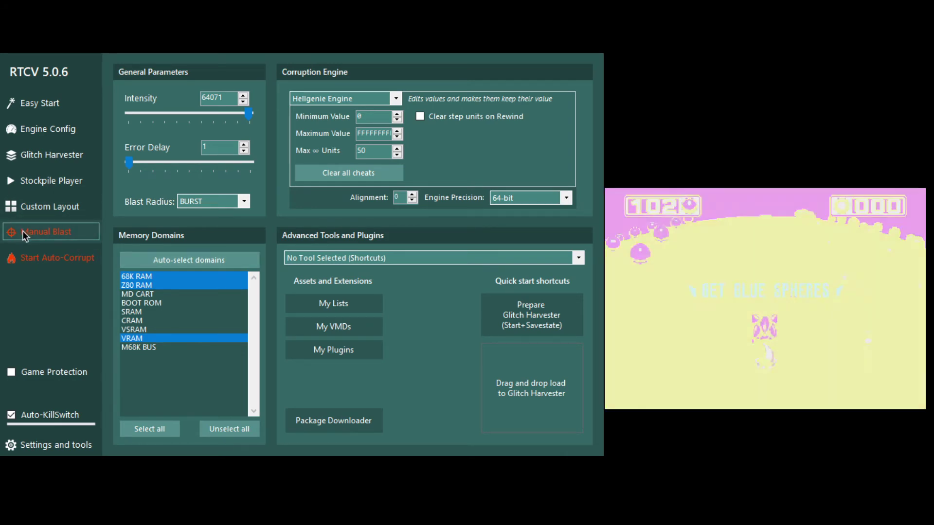
pyautogui.click(23, 231)
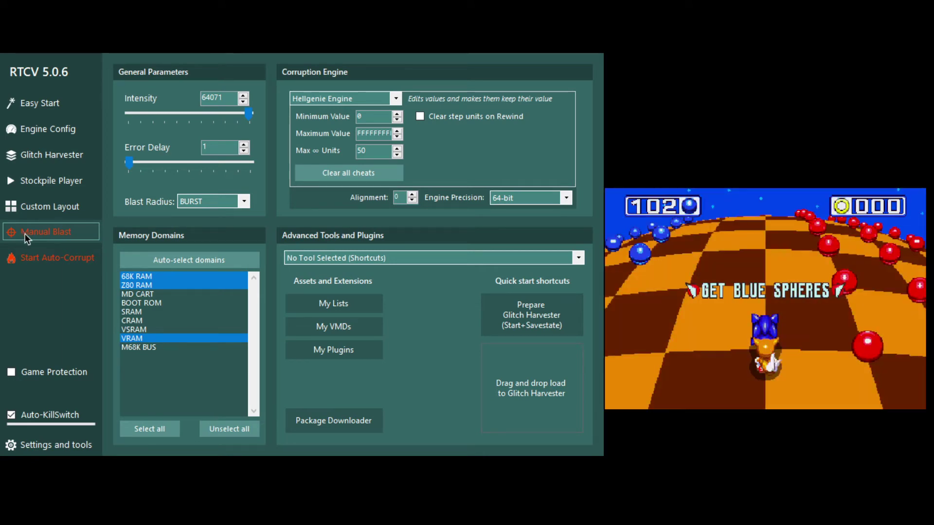
# Corrupt the Blue Spheres start with brief Auto-Corrupt bursts at 64-bit precision
pyautogui.click(36, 258)
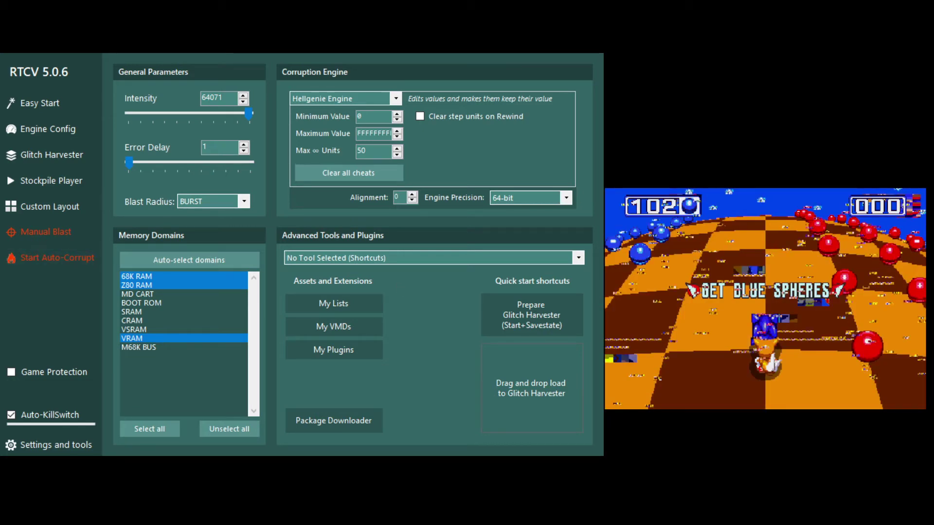
pyautogui.click(83, 258)
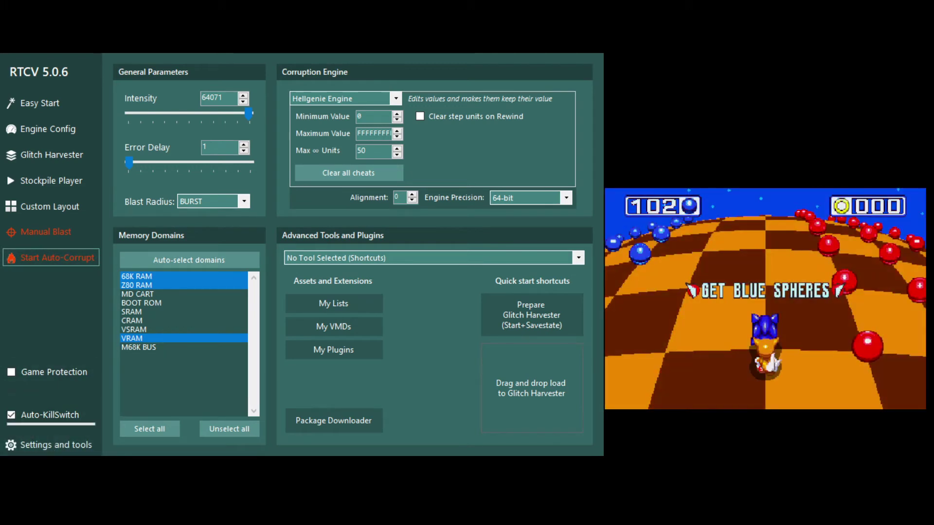
pyautogui.click(77, 256)
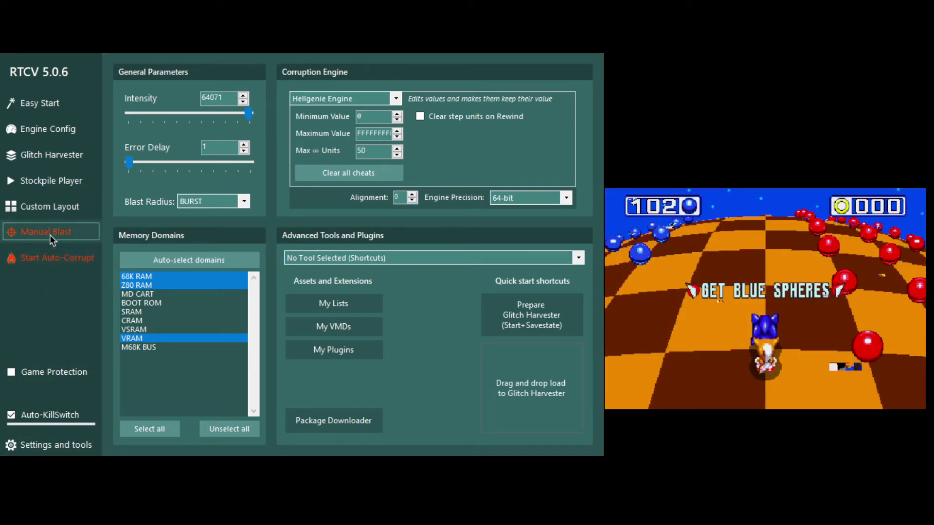
# Manually blast the Blue Spheres start several more times with the 64-bit Hellgenie settings
pyautogui.click(51, 235)
pyautogui.click(49, 235)
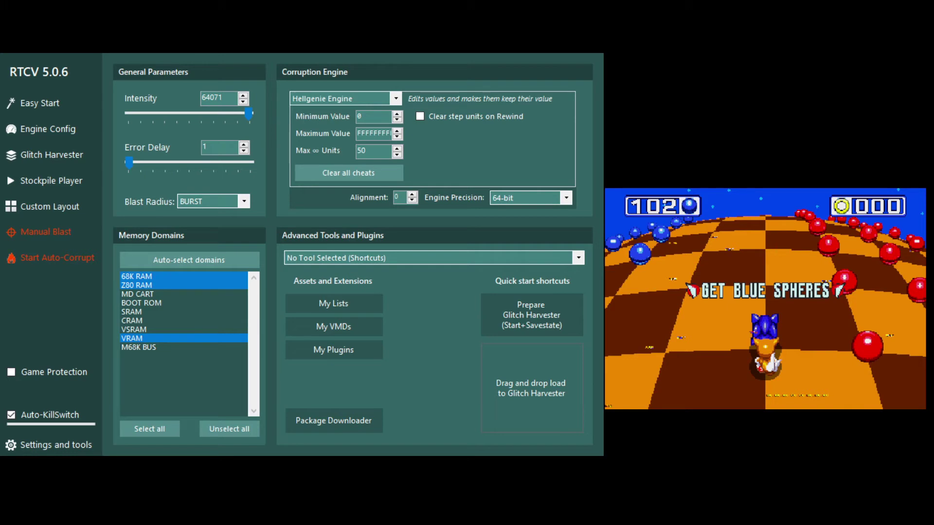
pyautogui.click(57, 231)
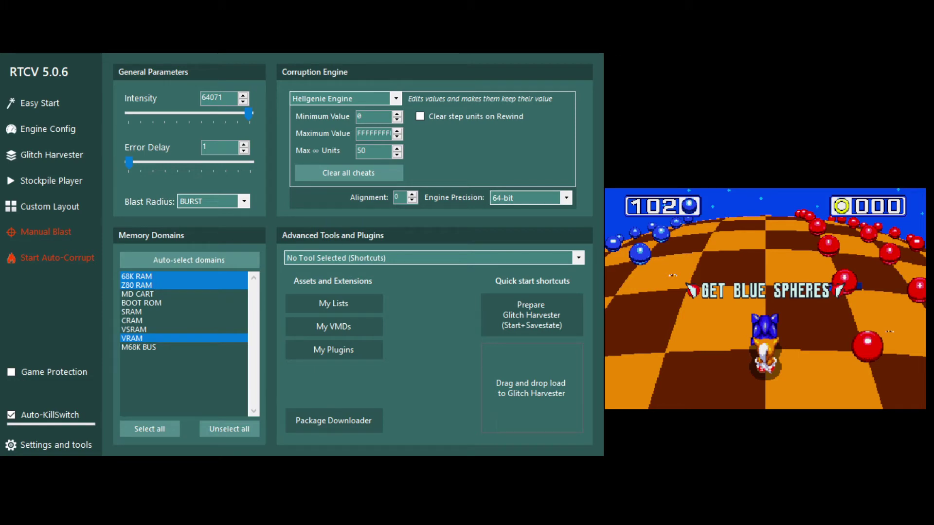
pyautogui.click(61, 237)
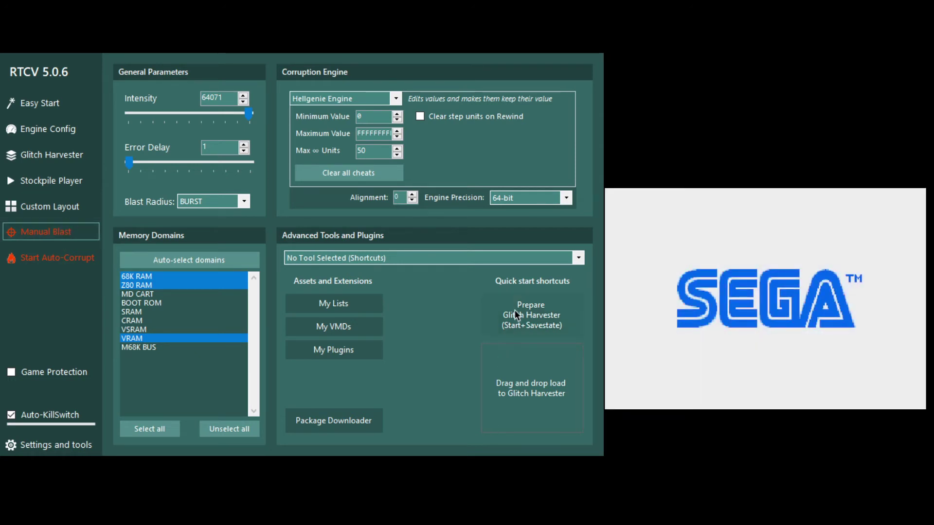
pyautogui.click(516, 314)
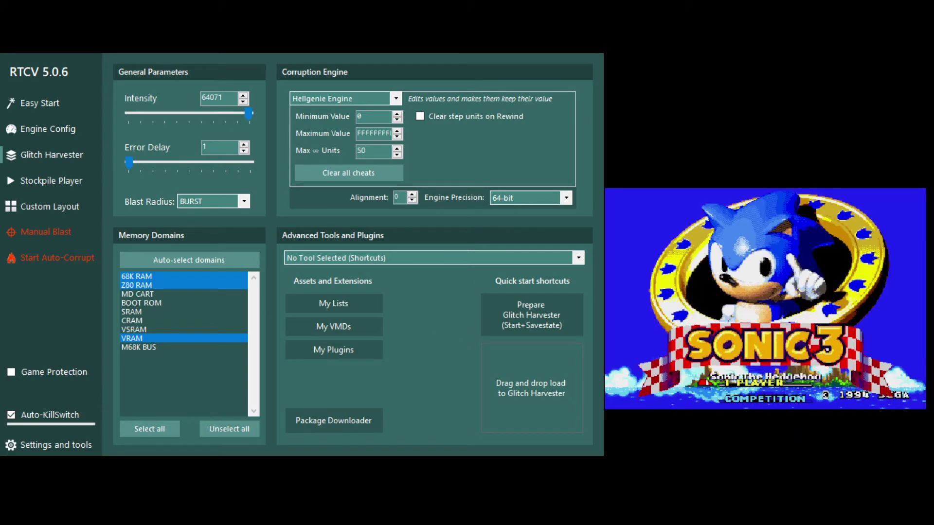
# Return from the Sonic 3 title screen to the Blue Spheres start and apply a rapid series of manual blasts
pyautogui.click(33, 232)
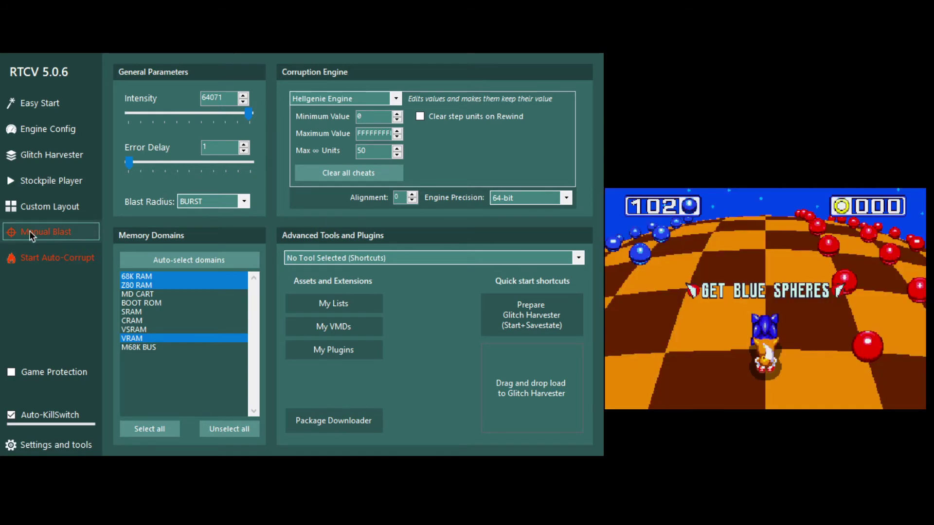
pyautogui.click(29, 232)
pyautogui.click(29, 233)
pyautogui.click(29, 231)
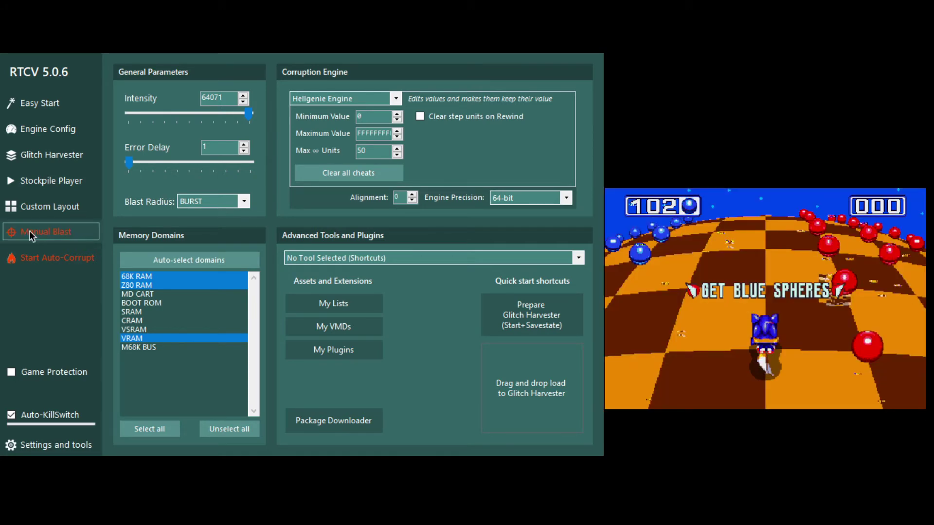
# Switch Auto-Corrupt on and off repeatedly on the Blue Spheres stage, reloading its start between bursts
pyautogui.click(44, 262)
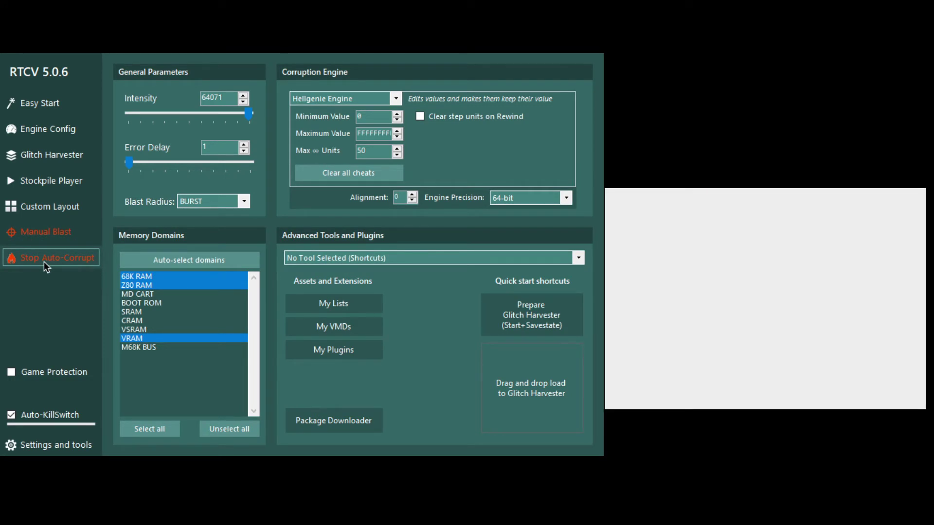
pyautogui.click(44, 261)
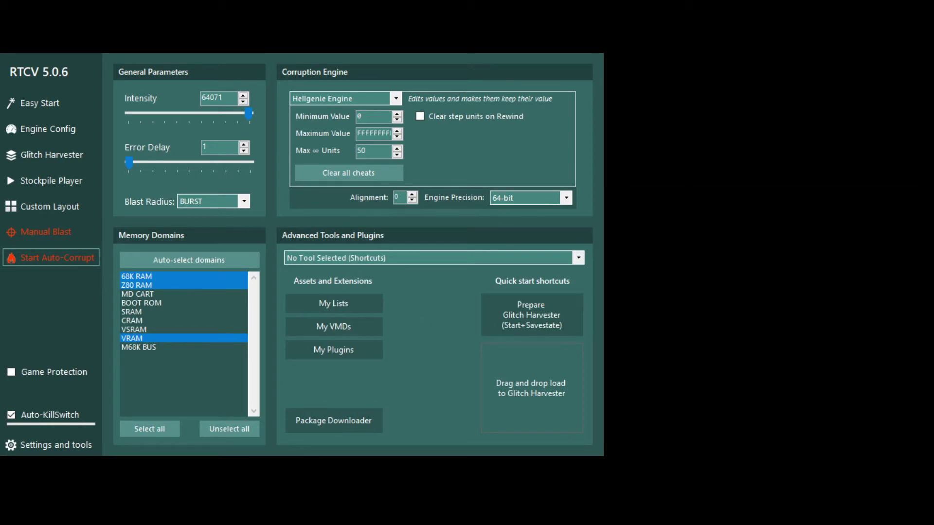
pyautogui.click(21, 260)
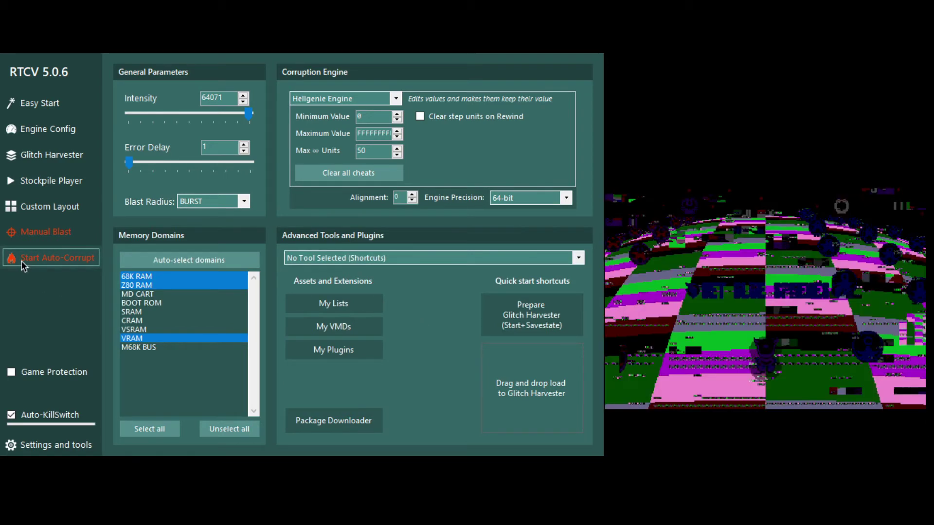
pyautogui.click(21, 260)
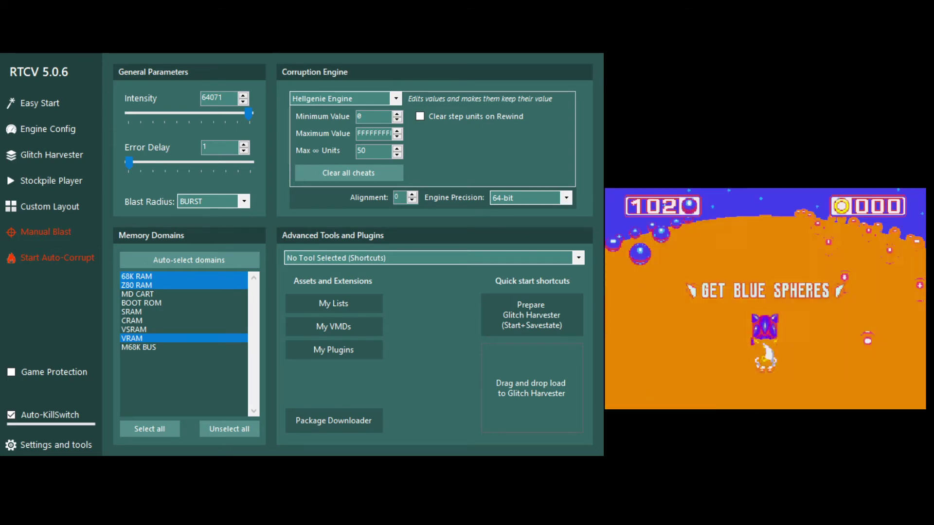
pyautogui.click(71, 257)
pyautogui.click(71, 254)
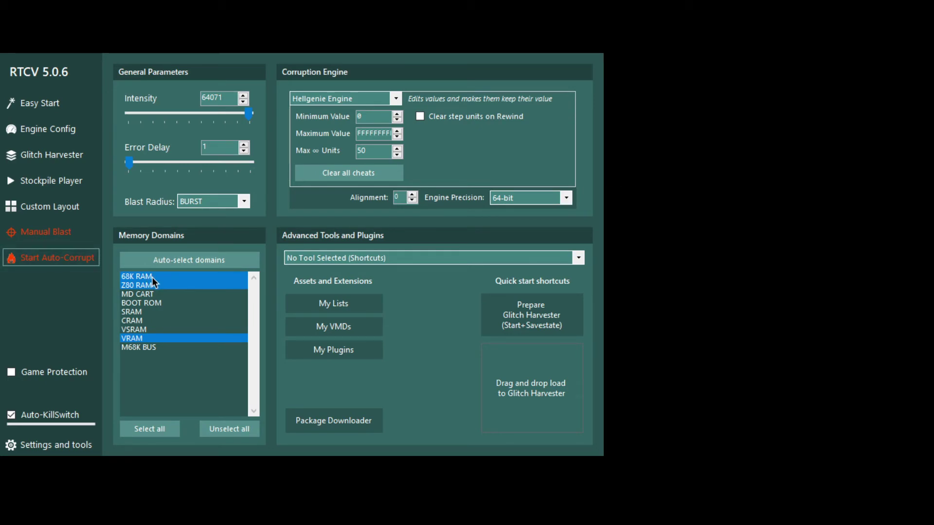
pyautogui.click(79, 256)
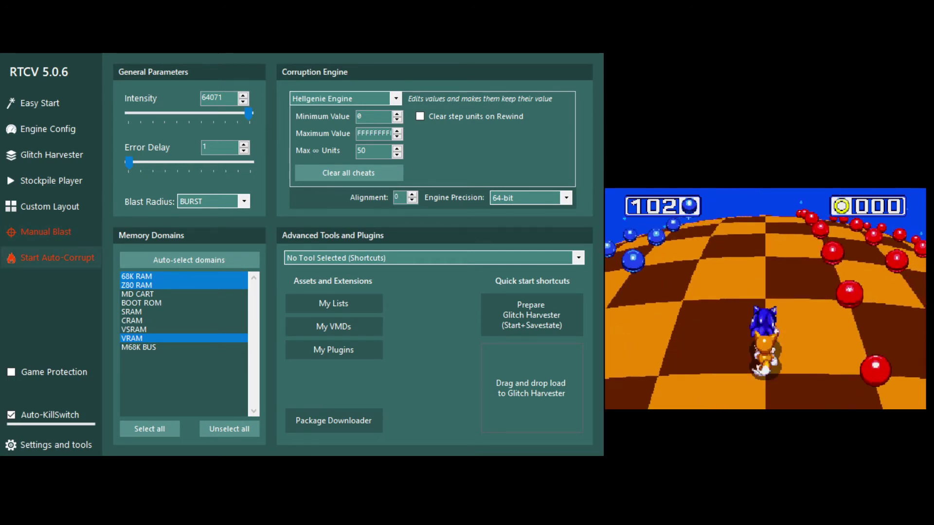
# Reload the clean Blue Spheres start and corrupt it with further very short Auto-Corrupt bursts
pyautogui.click(50, 257)
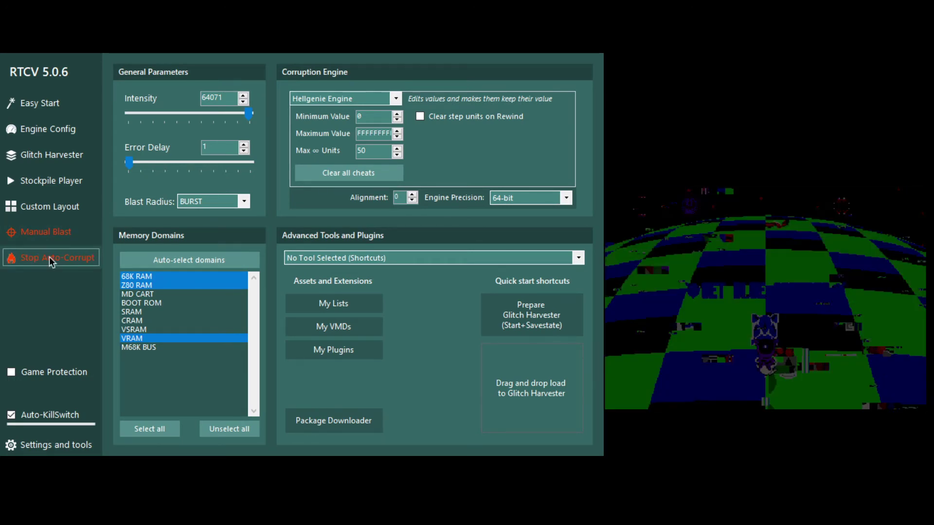
pyautogui.click(54, 262)
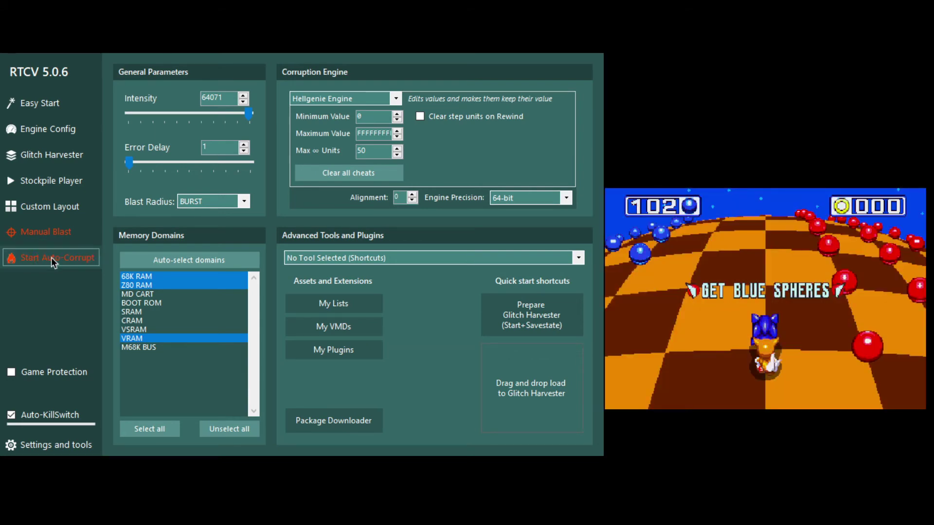
pyautogui.click(54, 263)
pyautogui.click(53, 263)
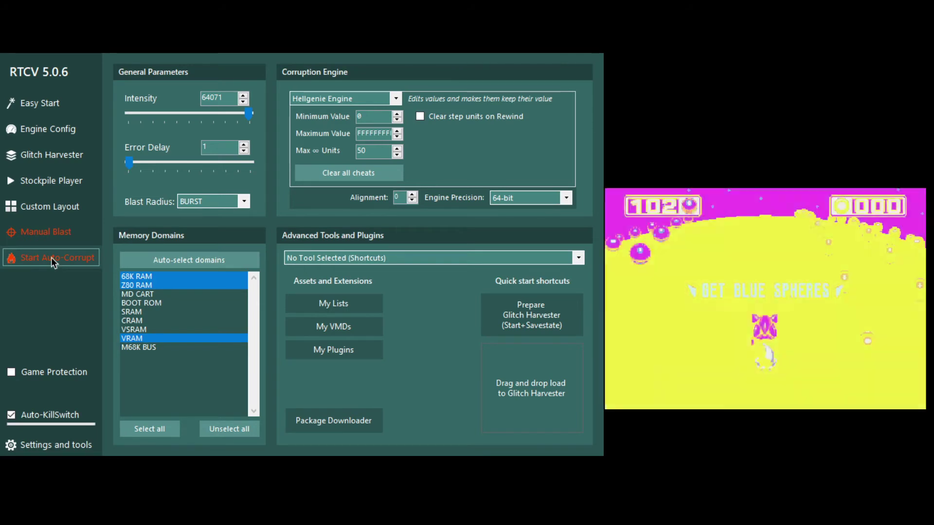
pyautogui.click(54, 262)
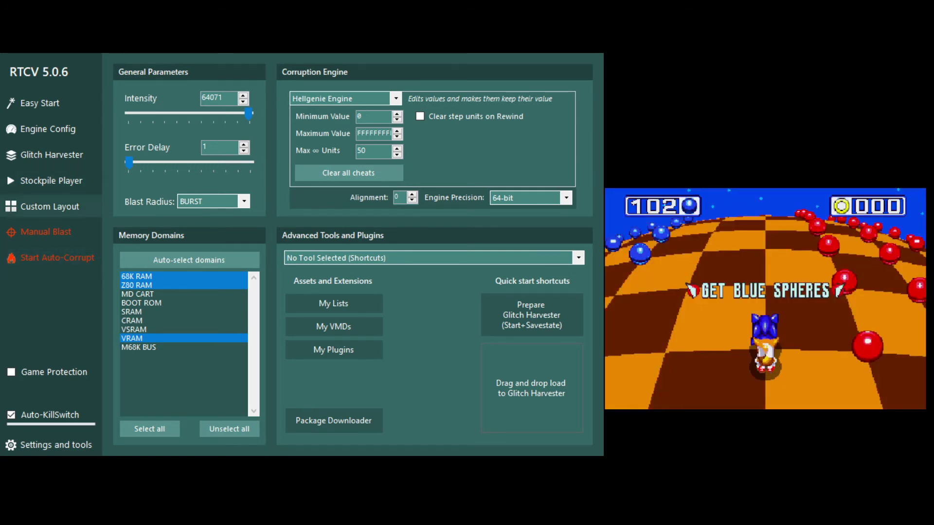
# Manually blast the Blue Spheres stage at its start and while Sonic is running
pyautogui.click(65, 236)
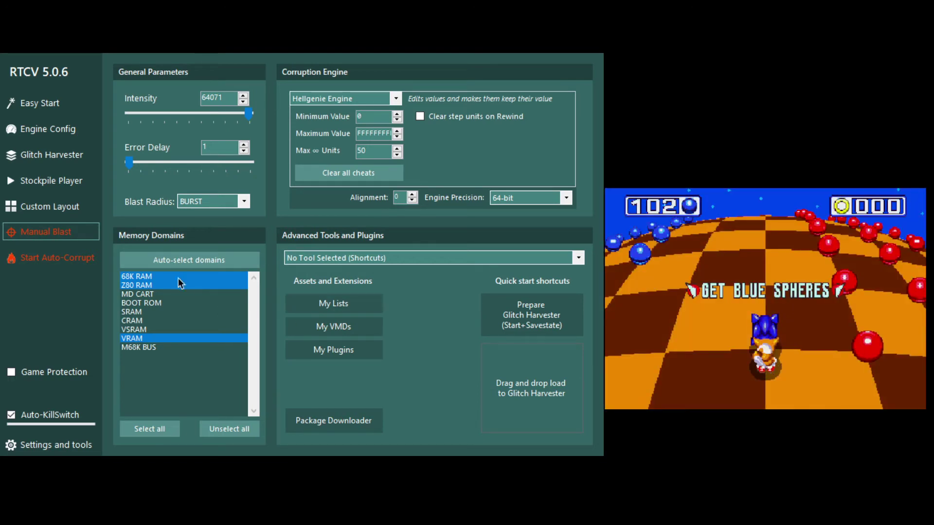
pyautogui.click(54, 235)
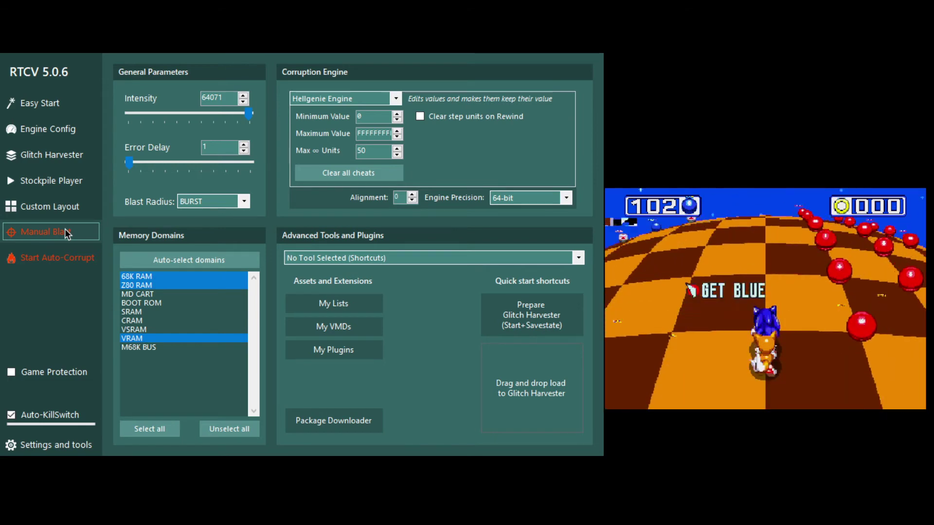
pyautogui.click(66, 233)
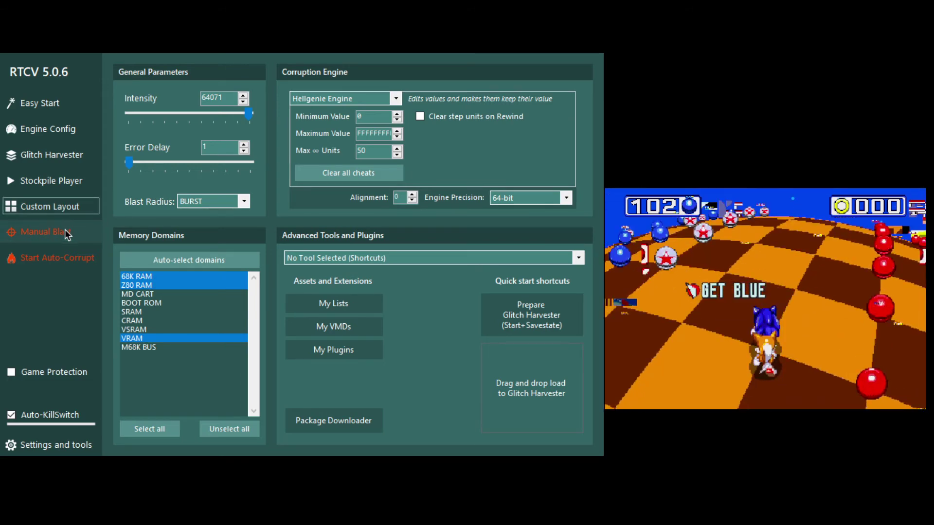
# Auto-Corrupt the already blasted stage briefly during play and reload the Blue Spheres start
pyautogui.click(69, 257)
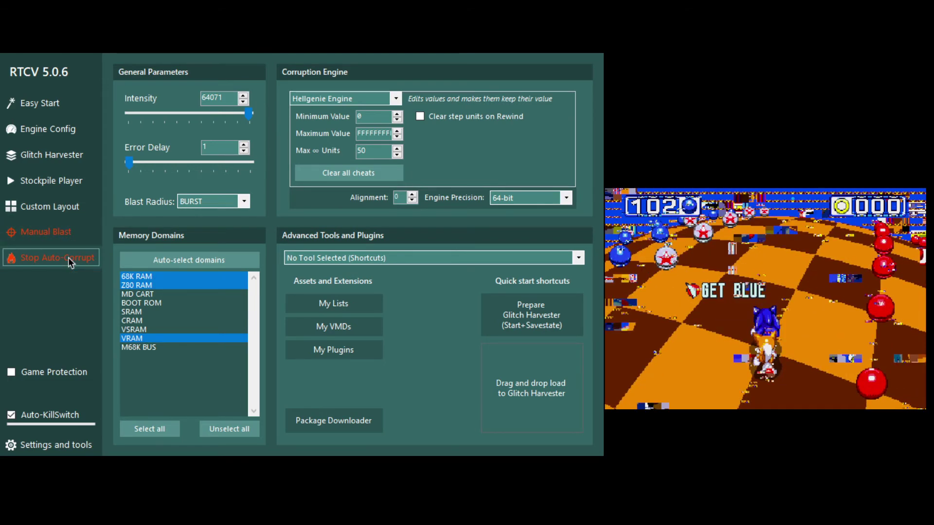
pyautogui.click(68, 257)
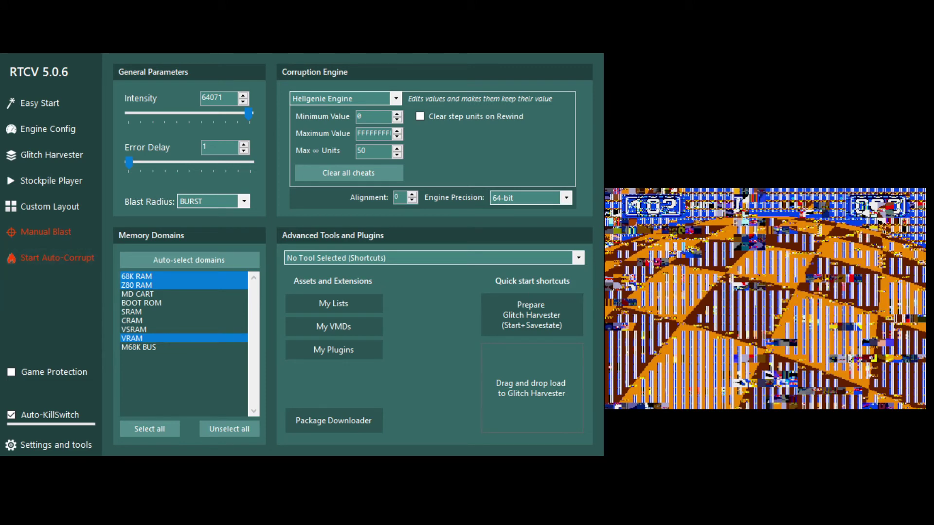
pyautogui.press('F1')
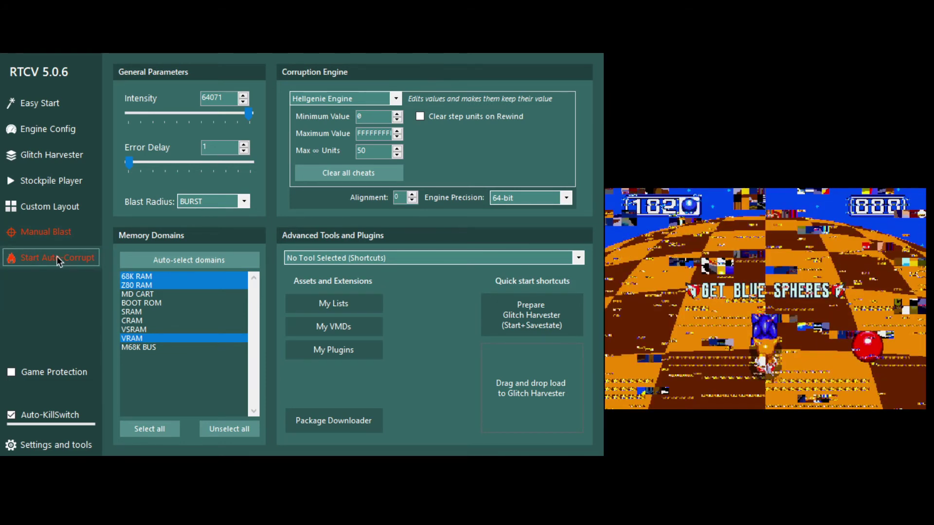
# Run a burst of Auto-Corrupt on the Blue Spheres stage and another on the Special Stage results screen
pyautogui.click(56, 256)
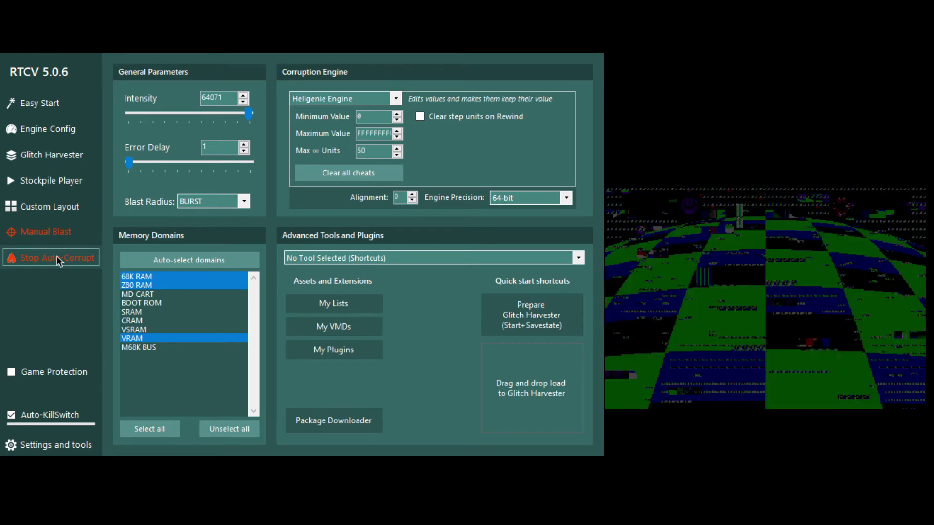
pyautogui.click(57, 256)
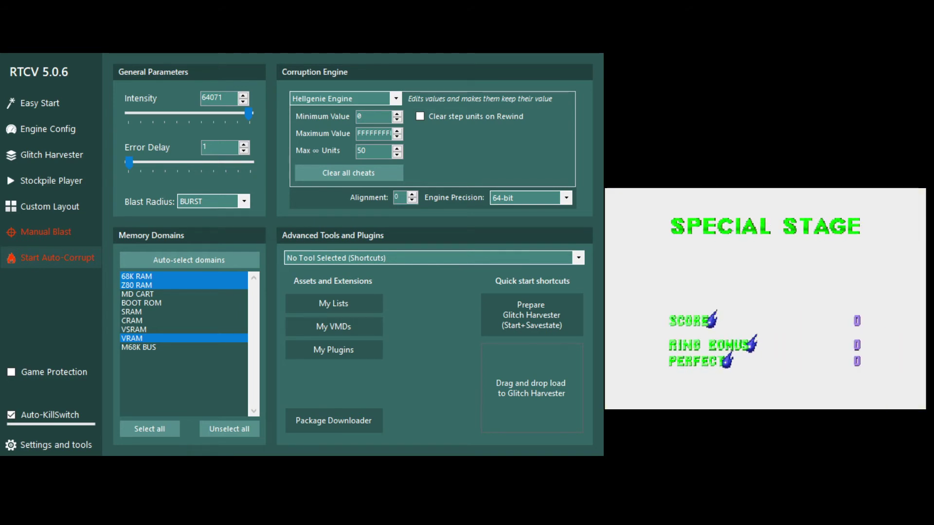
pyautogui.click(37, 258)
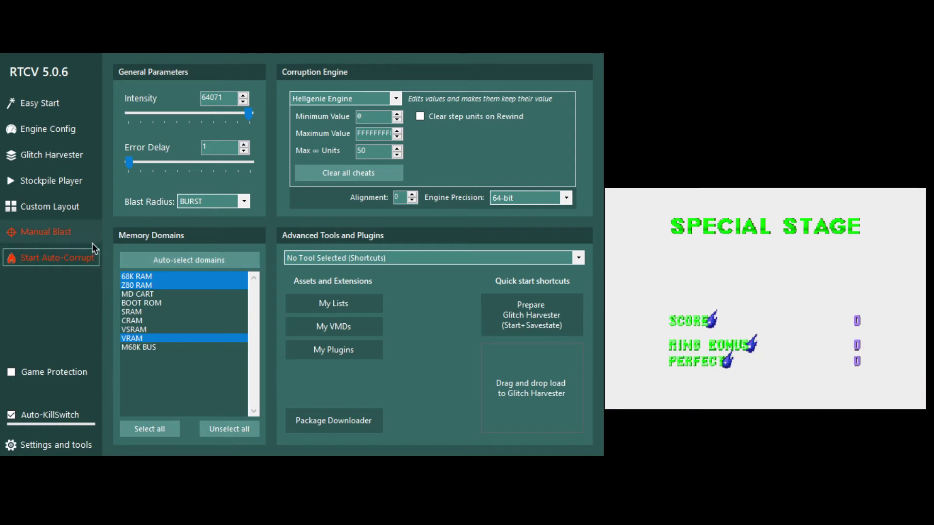
# Manually blast the Special Stage results screen repeatedly with the Hellgenie Engine at 64-bit precision
pyautogui.click(89, 232)
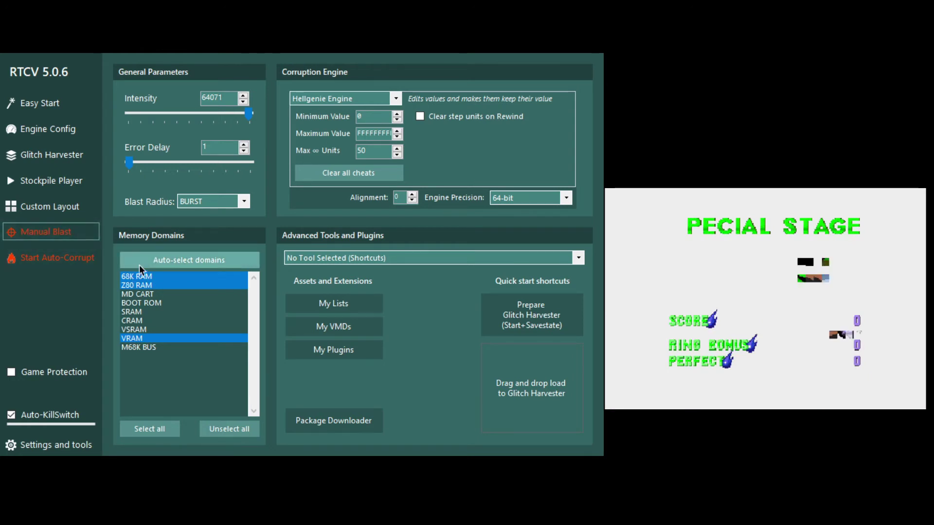
pyautogui.click(15, 233)
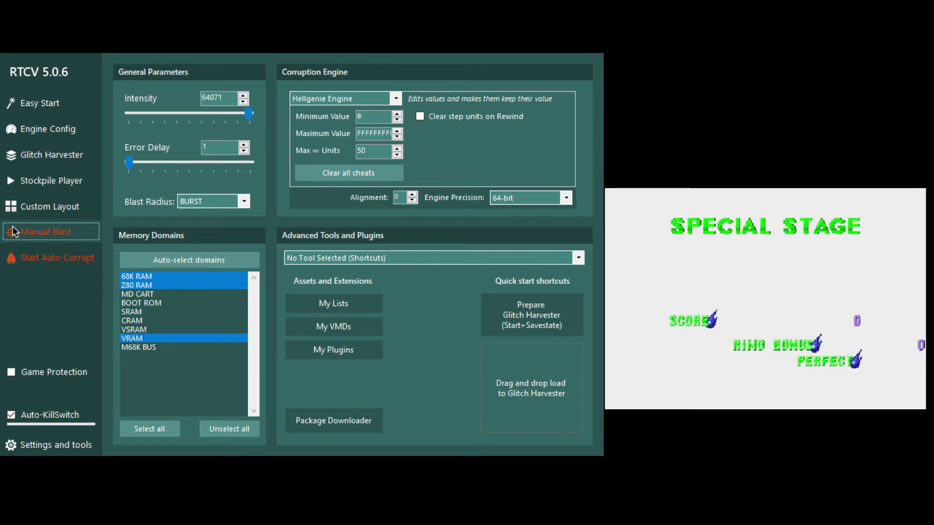
pyautogui.click(13, 232)
pyautogui.click(13, 233)
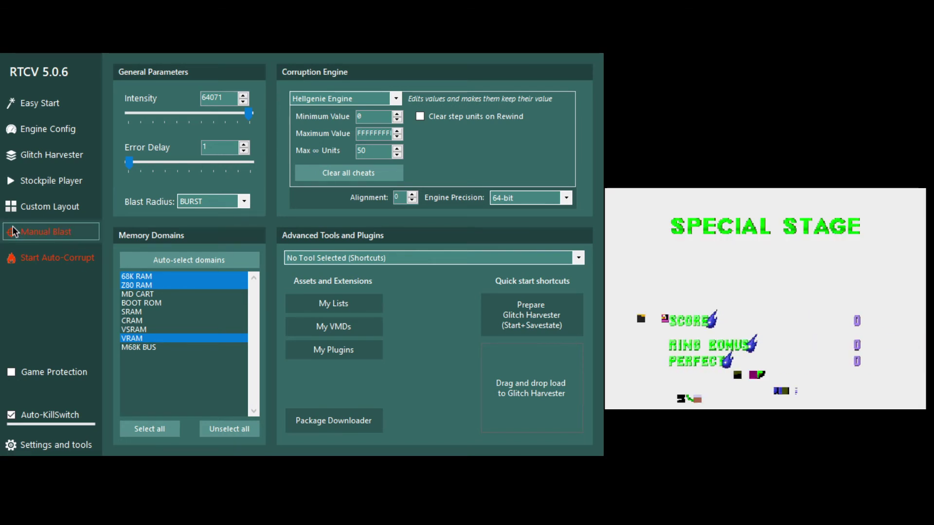
pyautogui.click(13, 232)
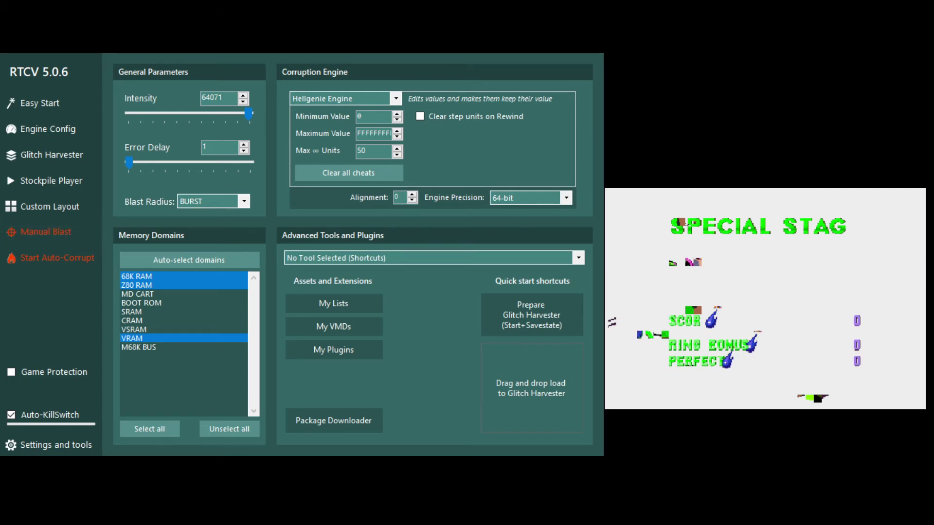
pyautogui.click(17, 232)
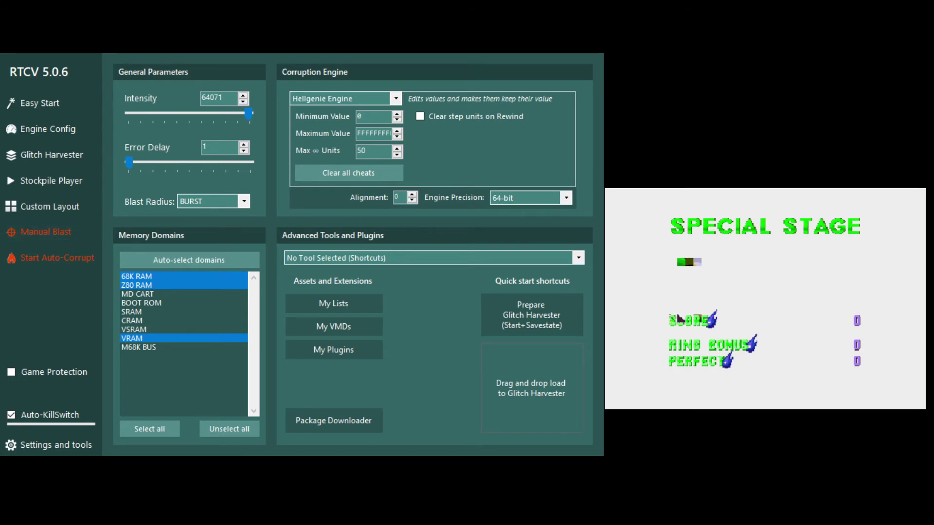
pyautogui.click(18, 235)
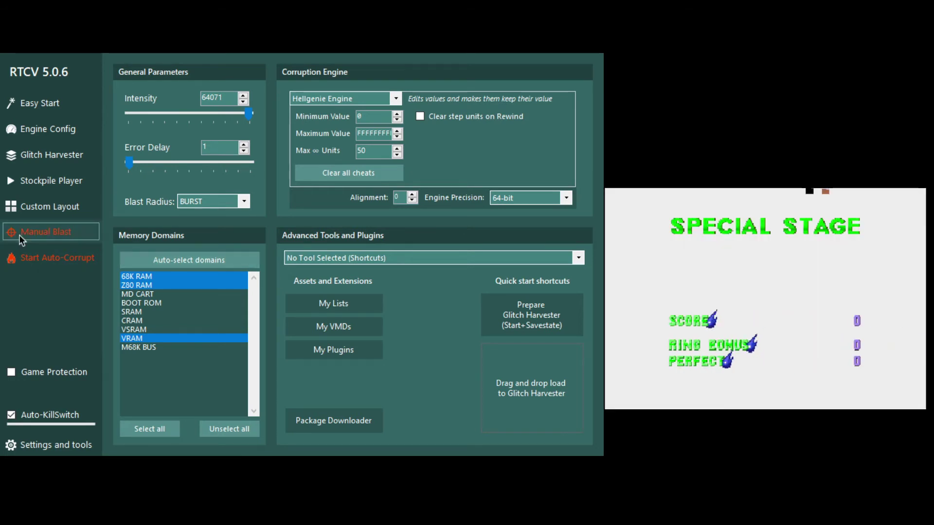
pyautogui.click(22, 238)
pyautogui.click(25, 240)
pyautogui.click(27, 240)
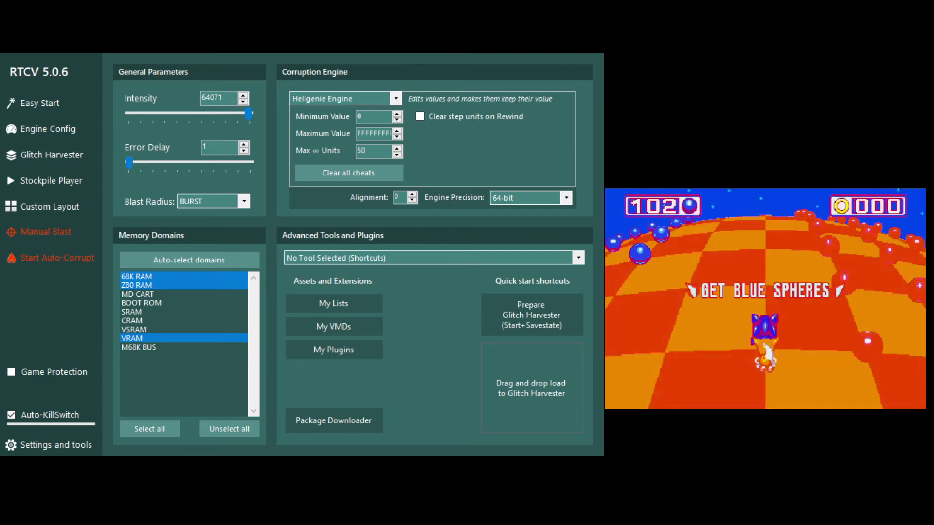
# Manually blast the Blue Spheres stage as it fades in, and blast the Special Stage results screen several more times
pyautogui.click(50, 232)
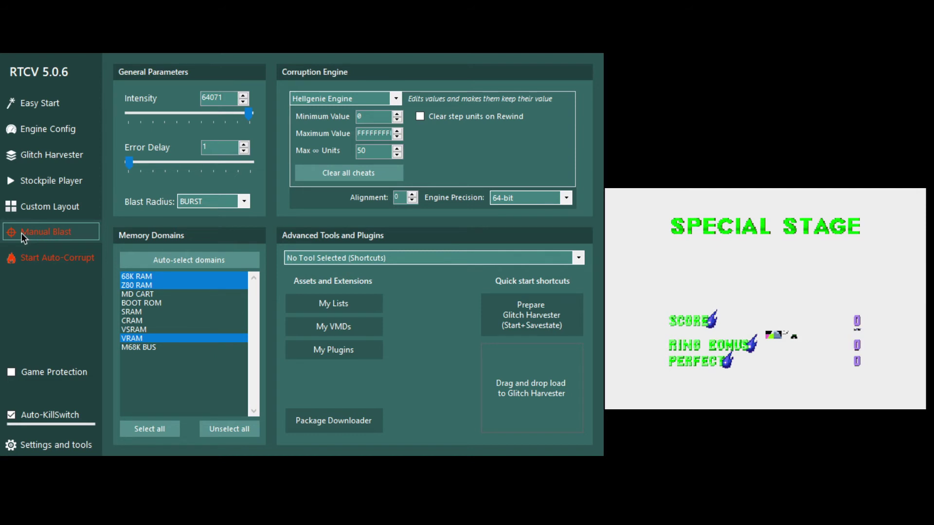
pyautogui.click(63, 238)
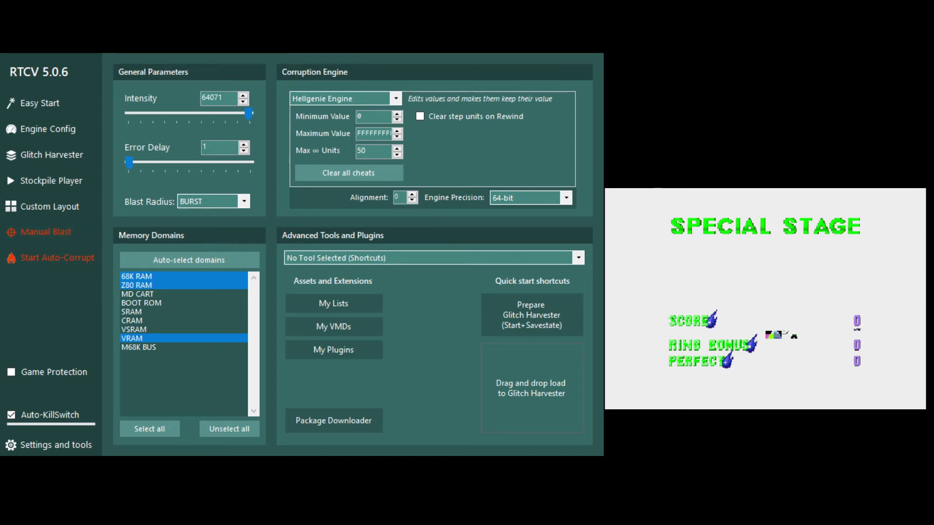
pyautogui.click(82, 238)
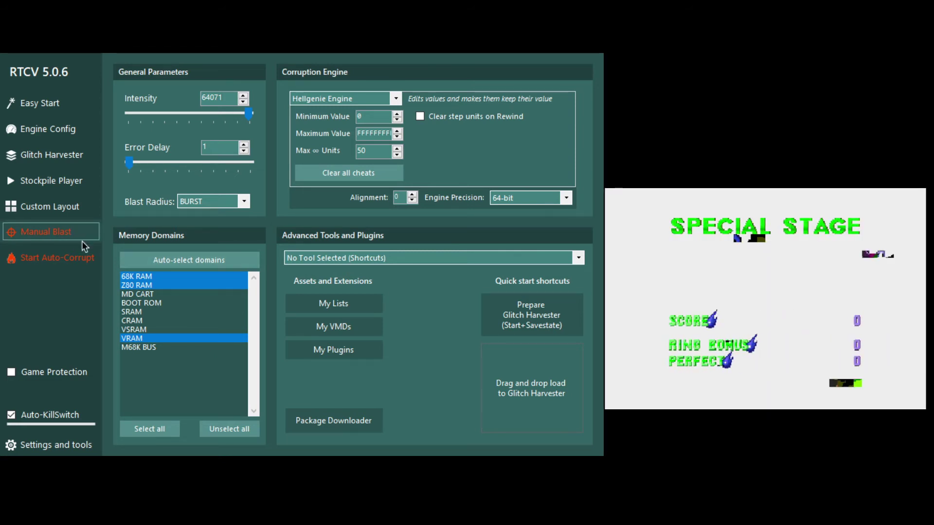
pyautogui.click(81, 241)
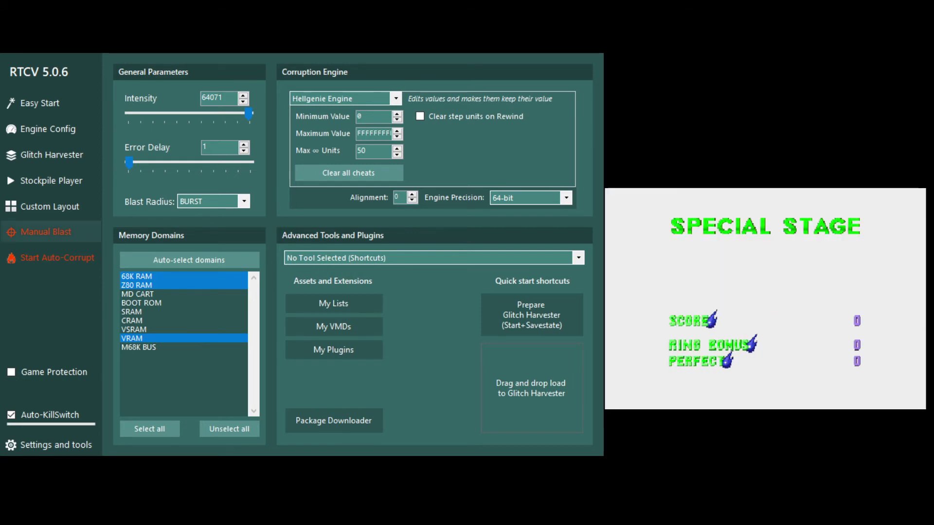
pyautogui.click(91, 241)
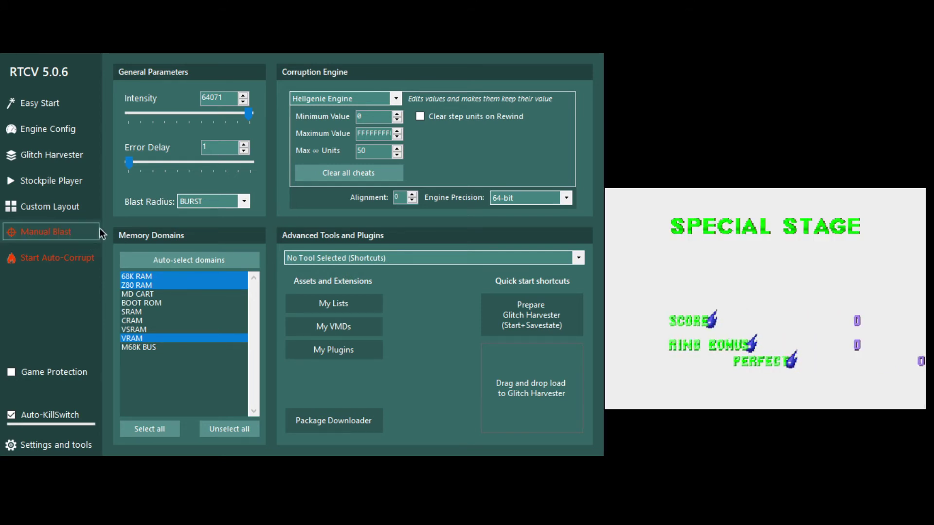
pyautogui.click(96, 229)
pyautogui.click(96, 228)
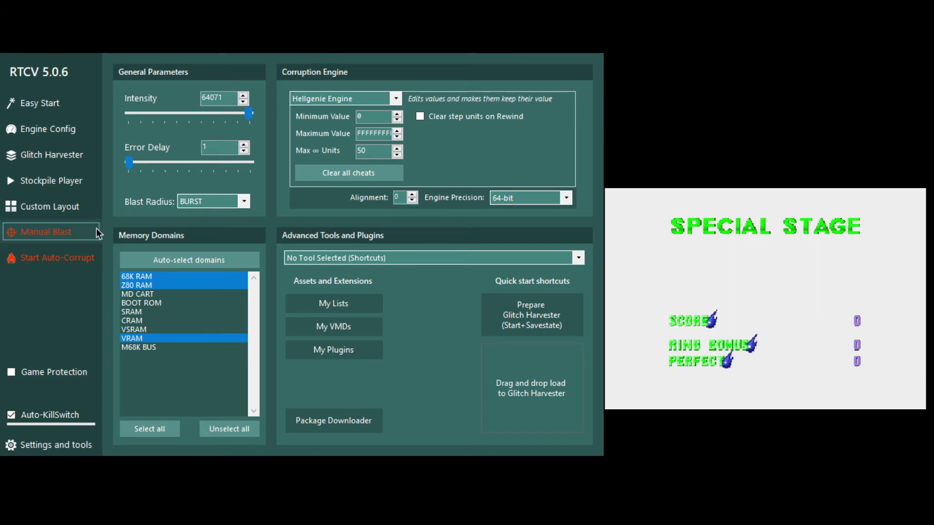
pyautogui.click(97, 233)
pyautogui.click(95, 233)
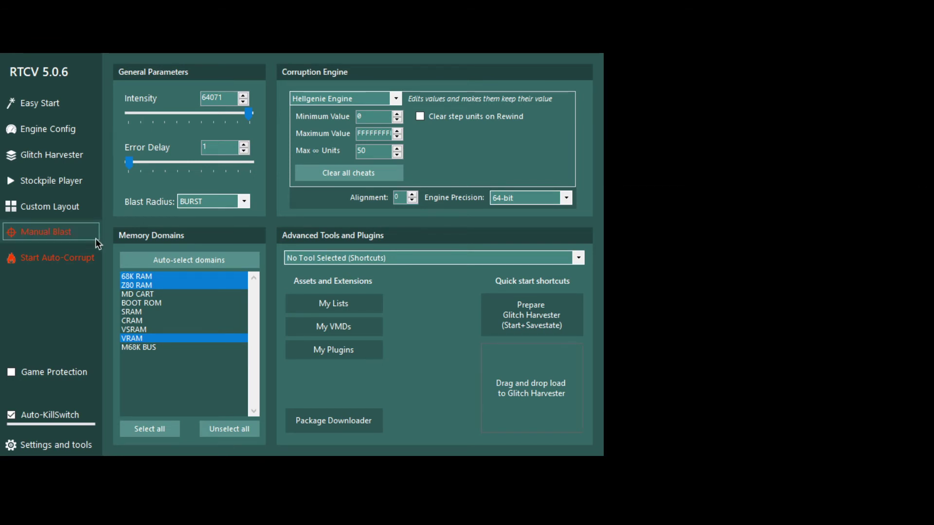
# Blast the Special Stage results screen as its tally slides in, and Auto-Corrupt it briefly
pyautogui.click(86, 249)
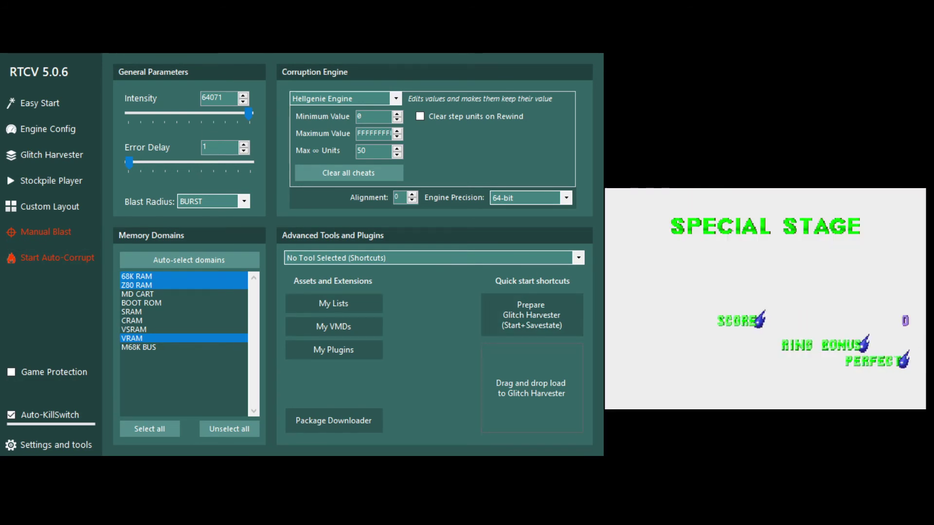
pyautogui.click(26, 252)
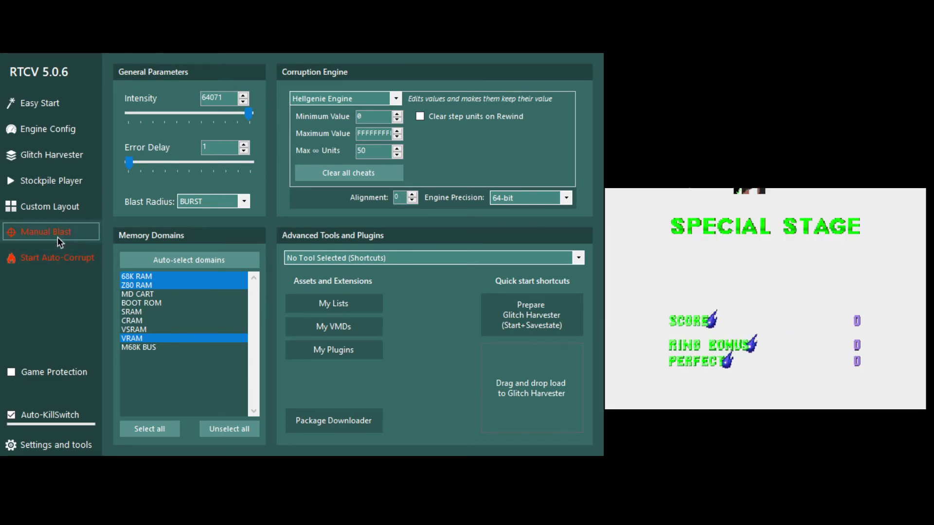
pyautogui.click(58, 237)
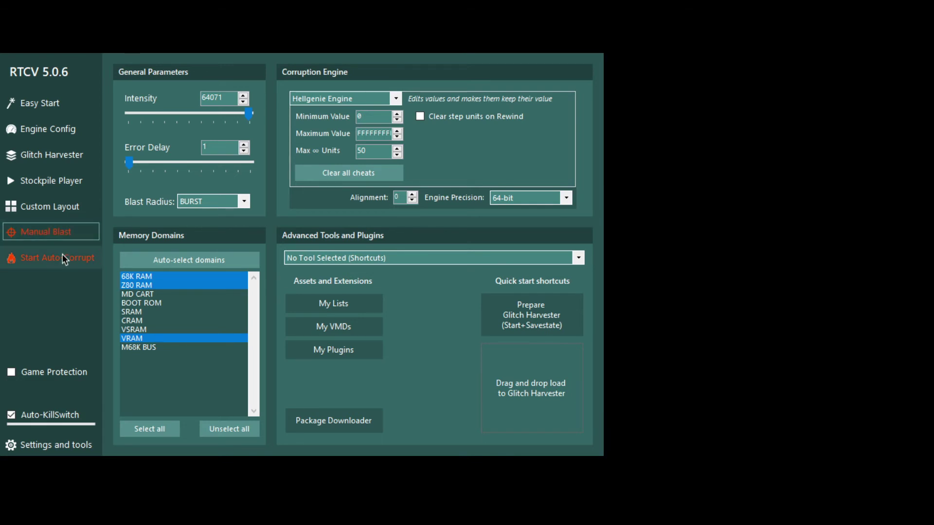
pyautogui.click(80, 254)
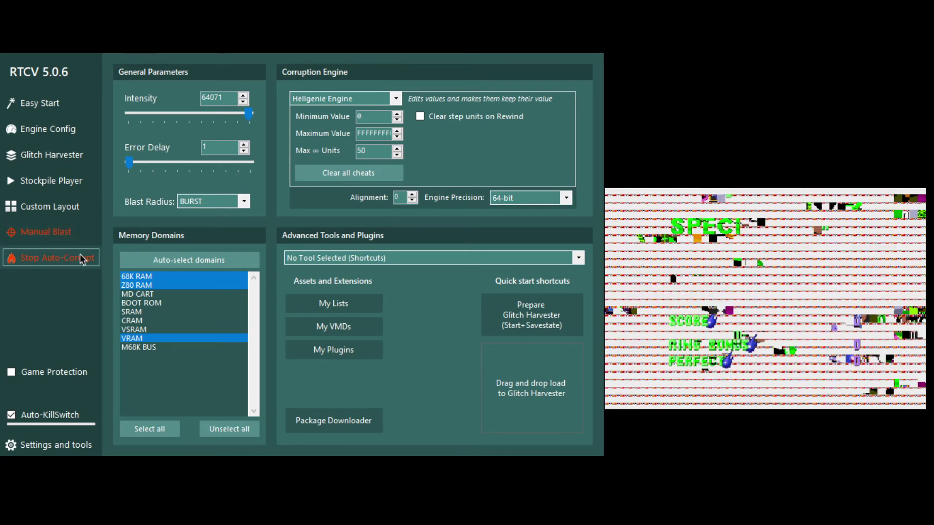
pyautogui.click(80, 254)
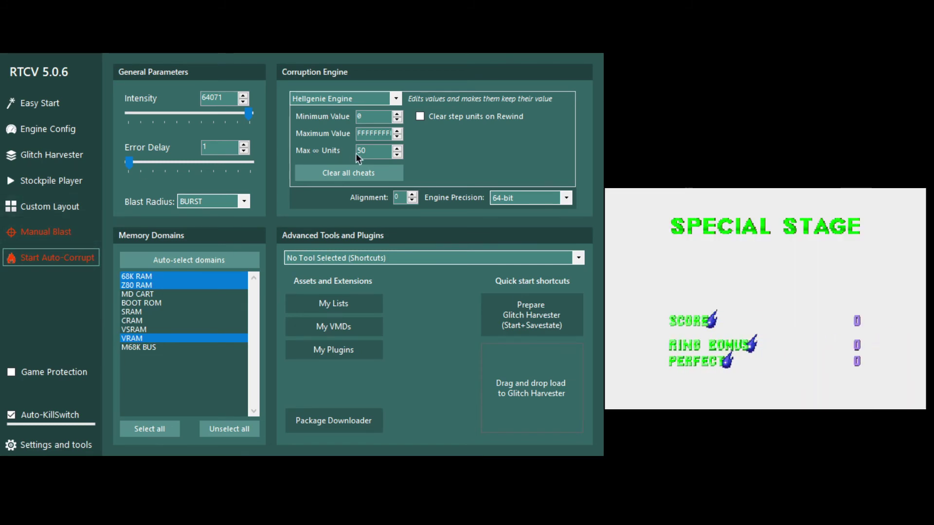
# Switch the corruption engine to Nightmare Engine and manually blast the game at the Special Stage results and Blue Spheres start
pyautogui.scroll(1, 330, 107)
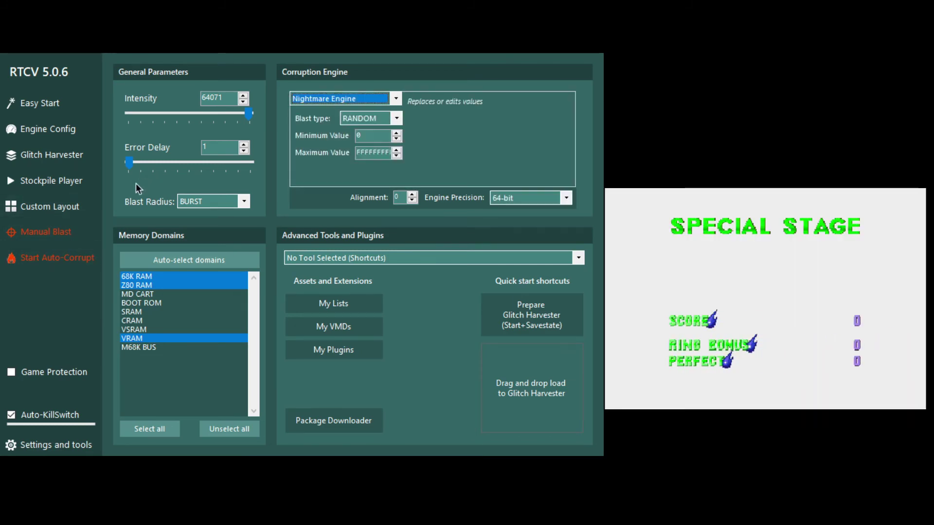
pyautogui.click(49, 235)
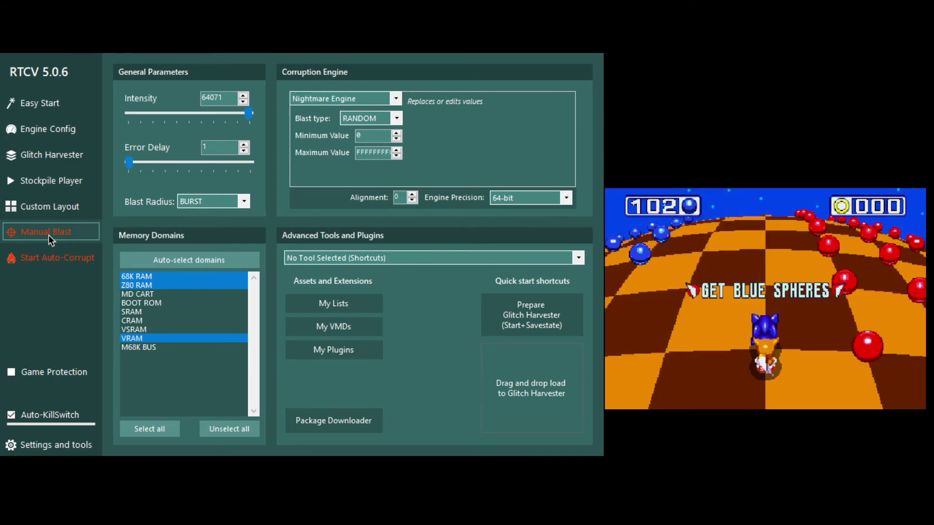
pyautogui.click(46, 234)
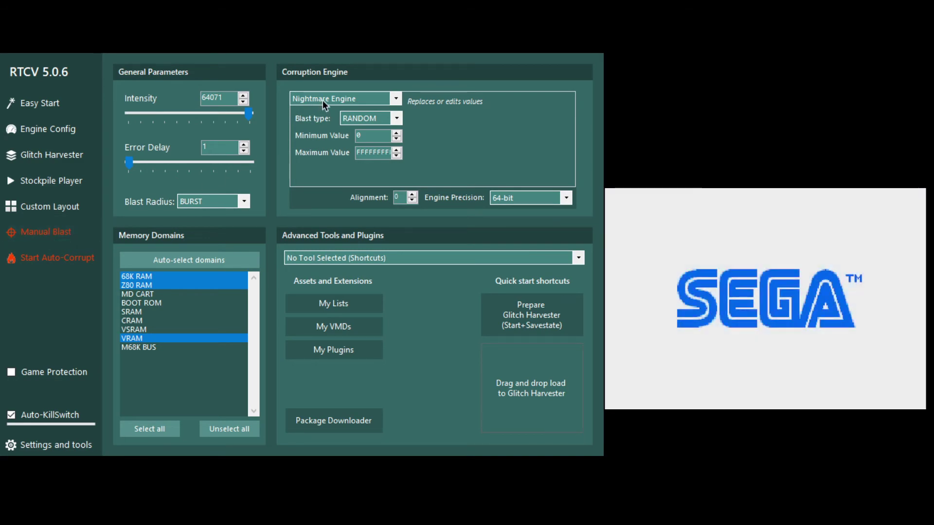
# Set the corruption engine back to Hellgenie Engine and manually blast the Blue Spheres stage as it fades in
pyautogui.click(323, 100)
pyautogui.click(317, 119)
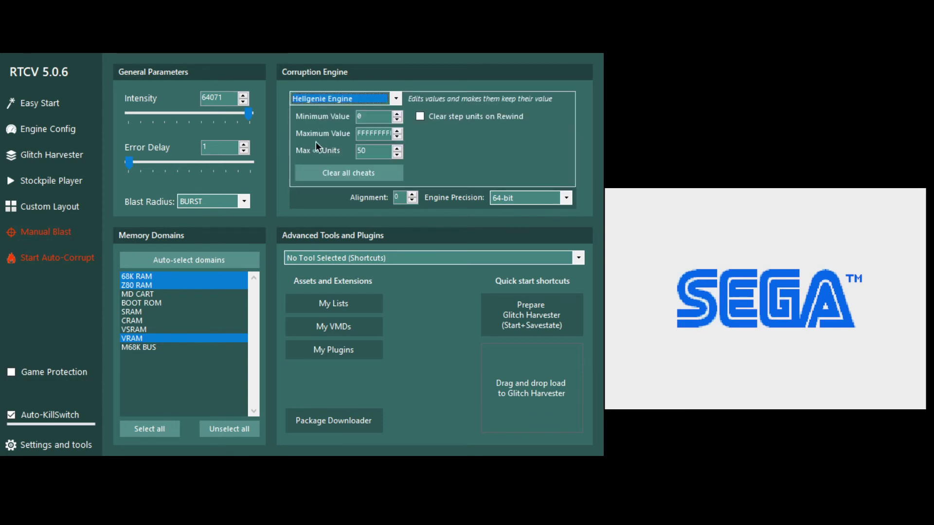
pyautogui.click(20, 230)
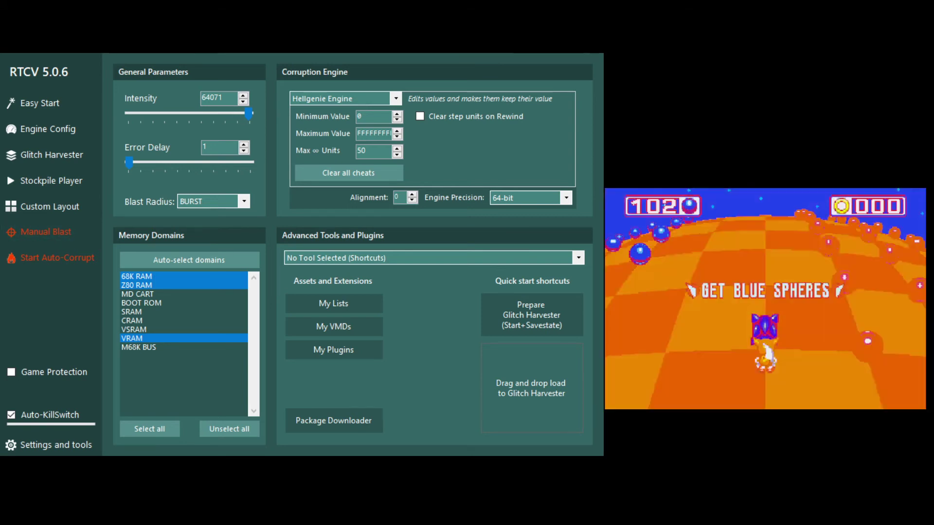
pyautogui.click(75, 242)
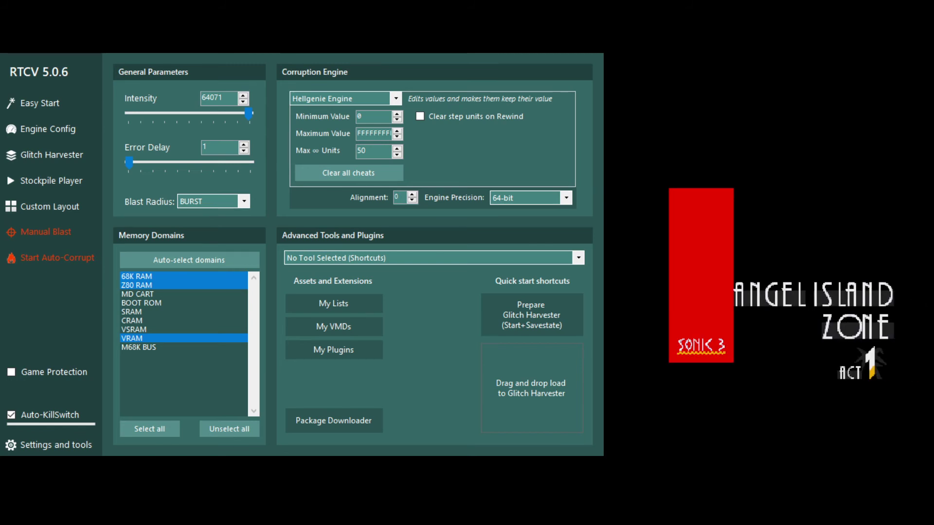
# Manually blast the Angel Island Zone Act 1 title card repeatedly, with one burst of Auto-Corrupt in between
pyautogui.click(25, 232)
pyautogui.click(30, 230)
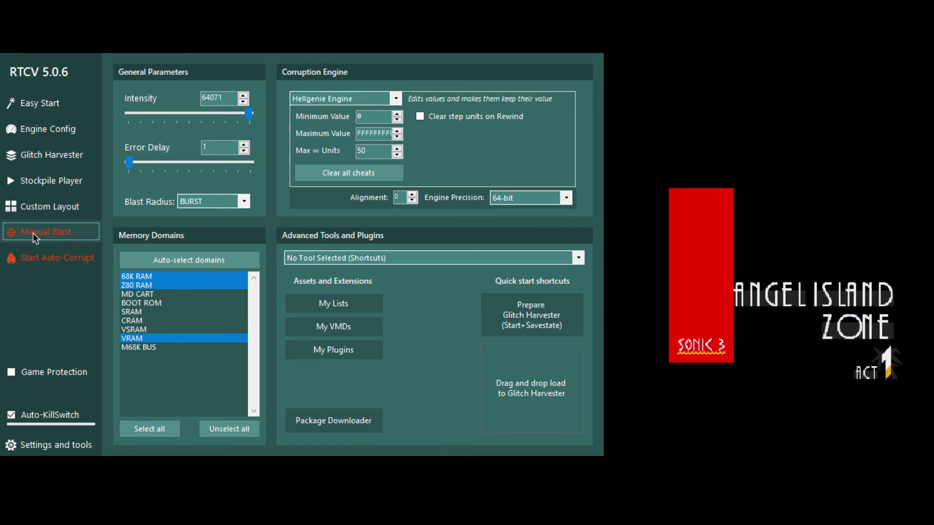
pyautogui.click(33, 233)
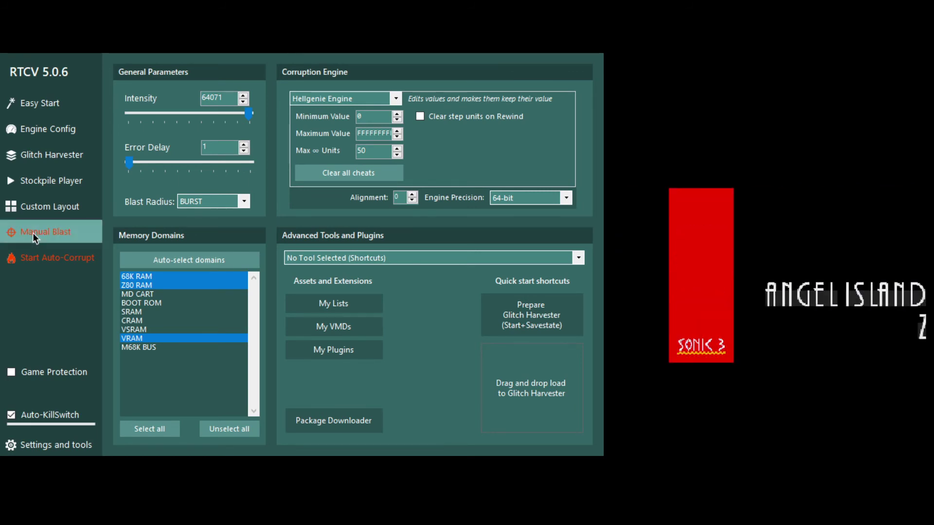
pyautogui.click(33, 233)
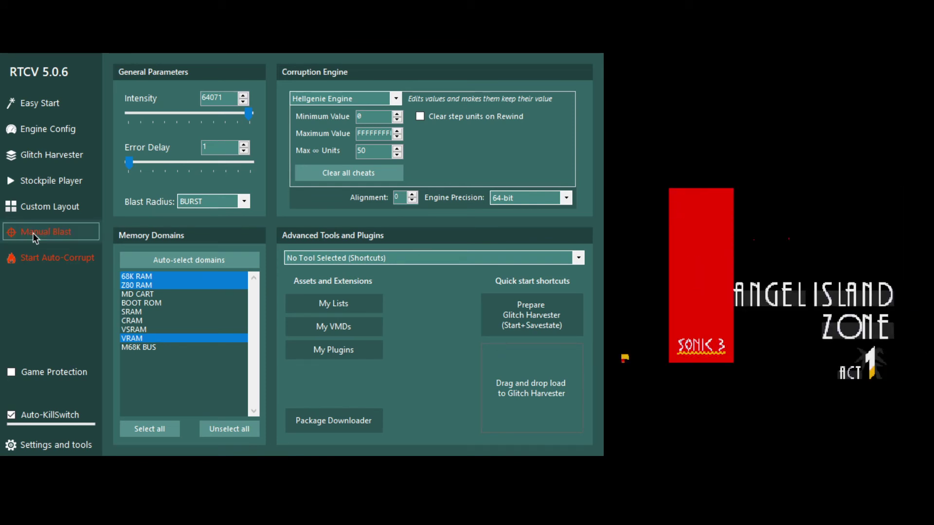
pyautogui.click(51, 240)
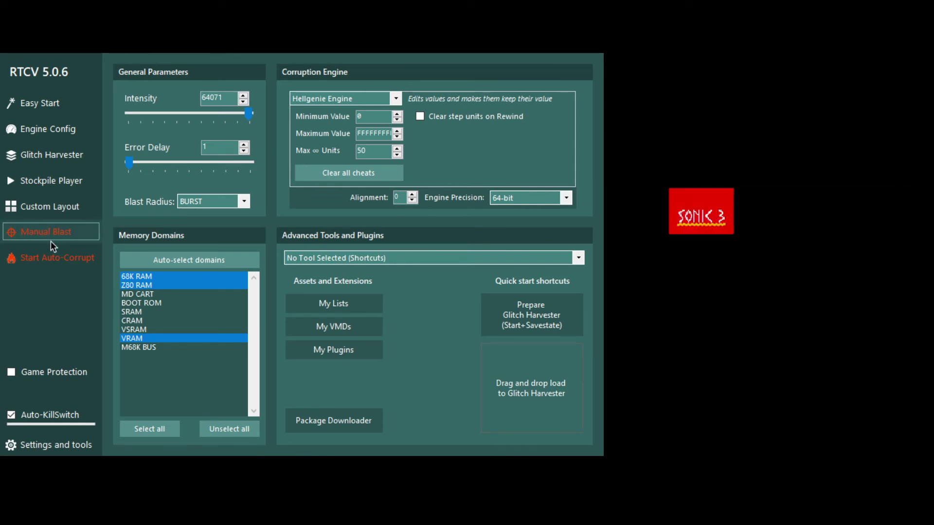
pyautogui.click(50, 242)
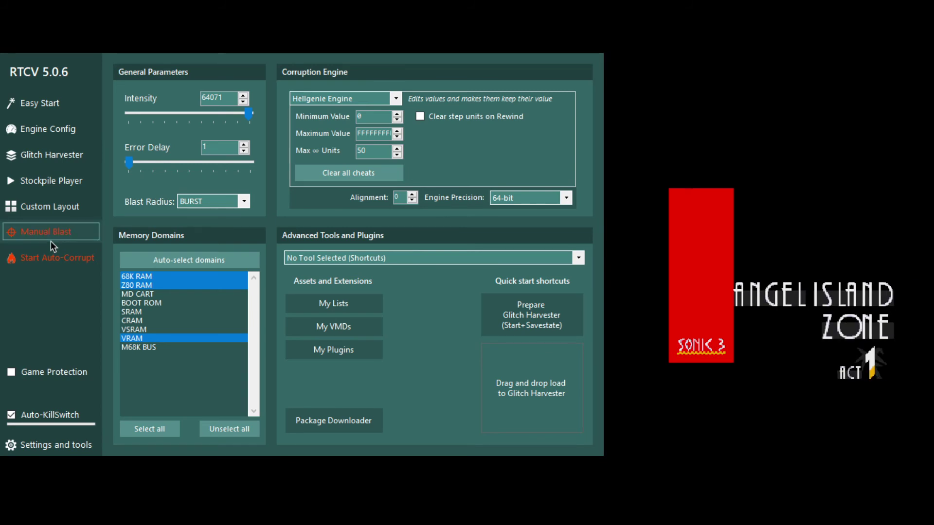
pyautogui.click(45, 260)
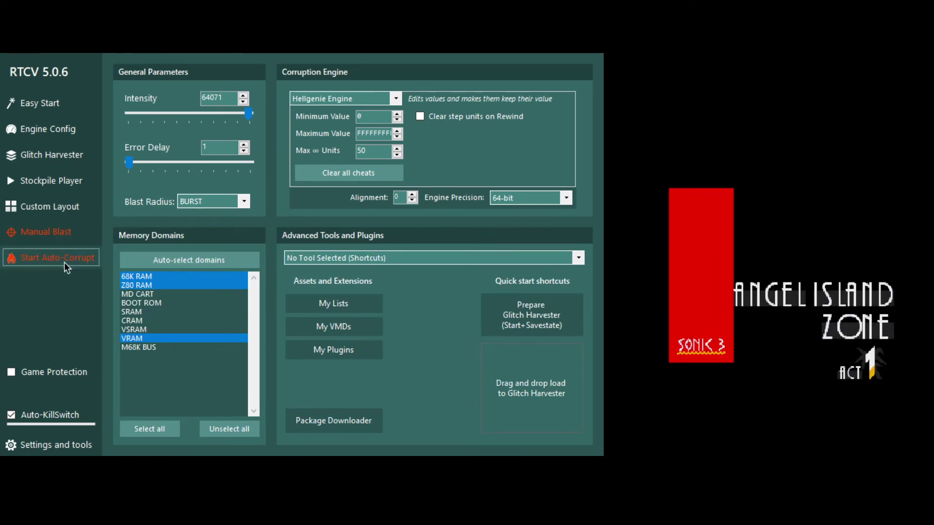
pyautogui.click(72, 229)
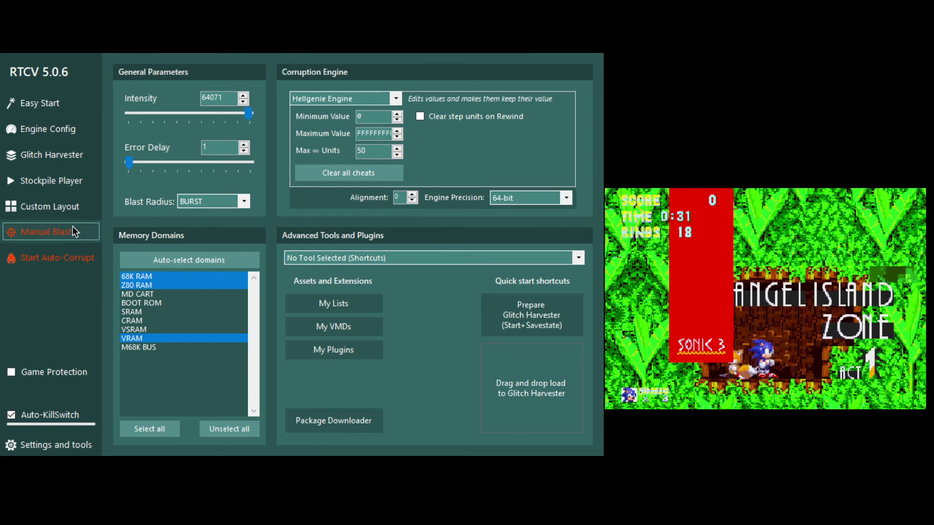
# Run Sonic left and right inside the wooden hollow at the start of Angel Island Zone Act 1
pyautogui.press('Left')
pyautogui.press('Right')
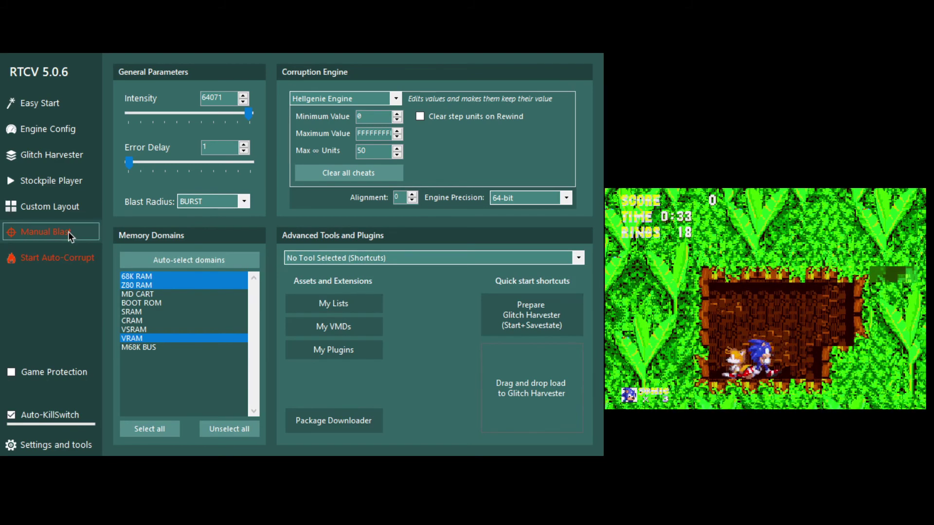
pyautogui.press('Left')
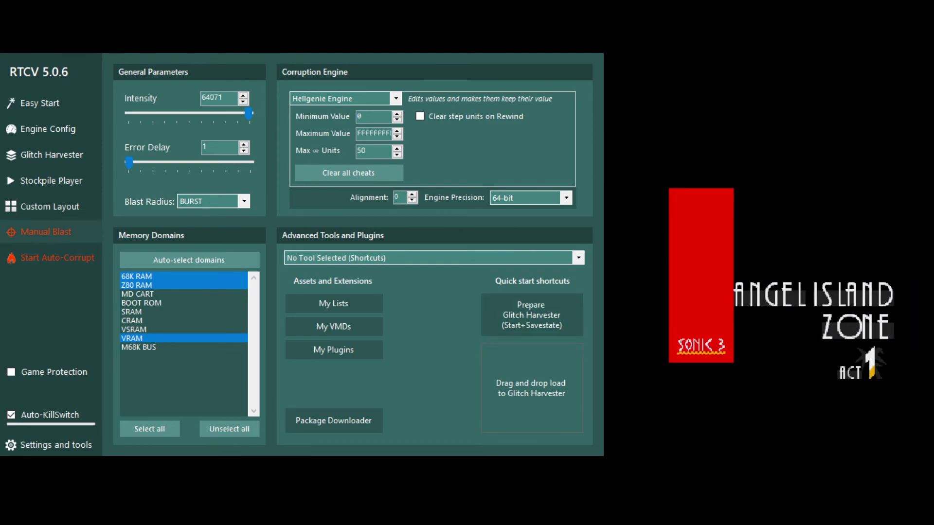
# Manually blast the Angel Island Zone Act 1 title card and the Get Blue Spheres start with Hellgenie Engine
pyautogui.click(56, 225)
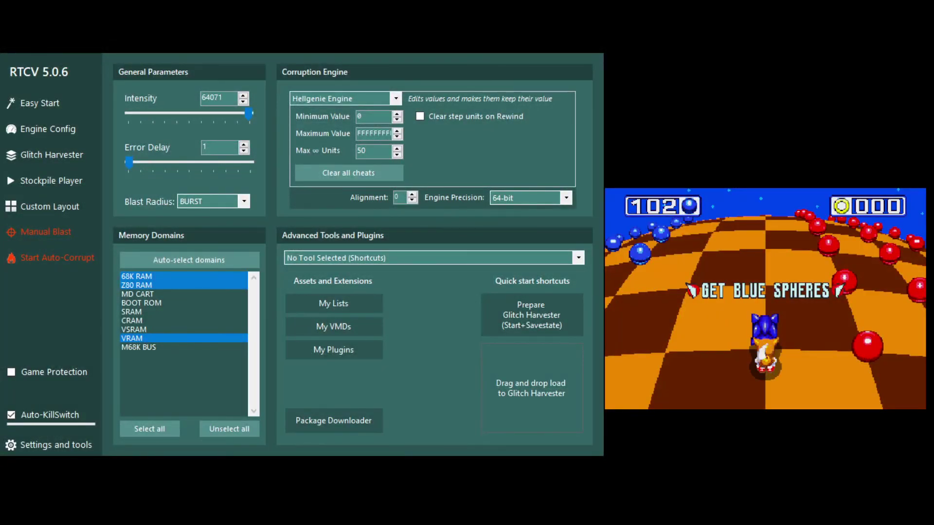
pyautogui.click(3, 236)
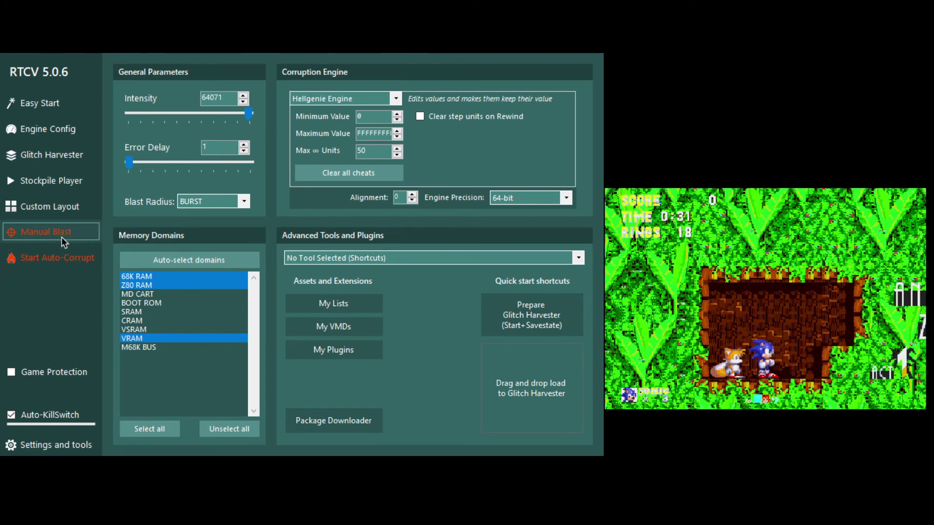
pyautogui.click(62, 238)
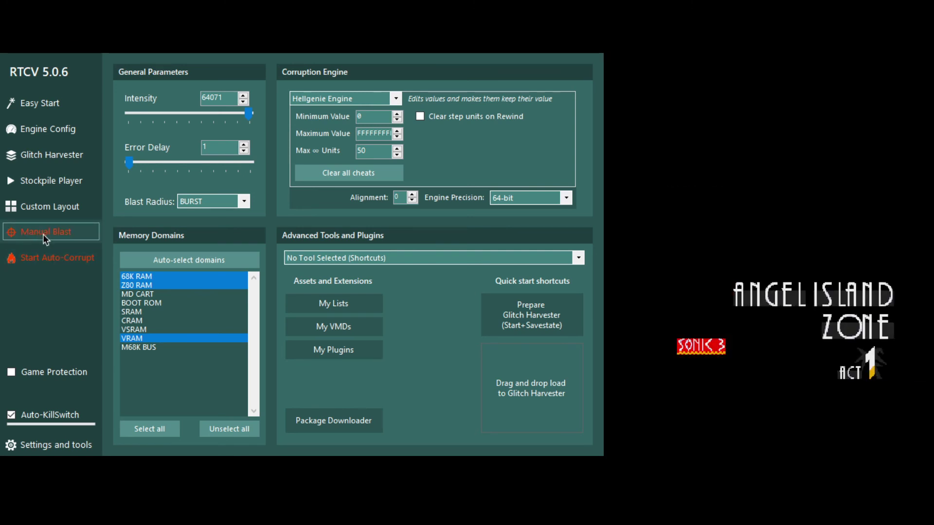
pyautogui.click(42, 234)
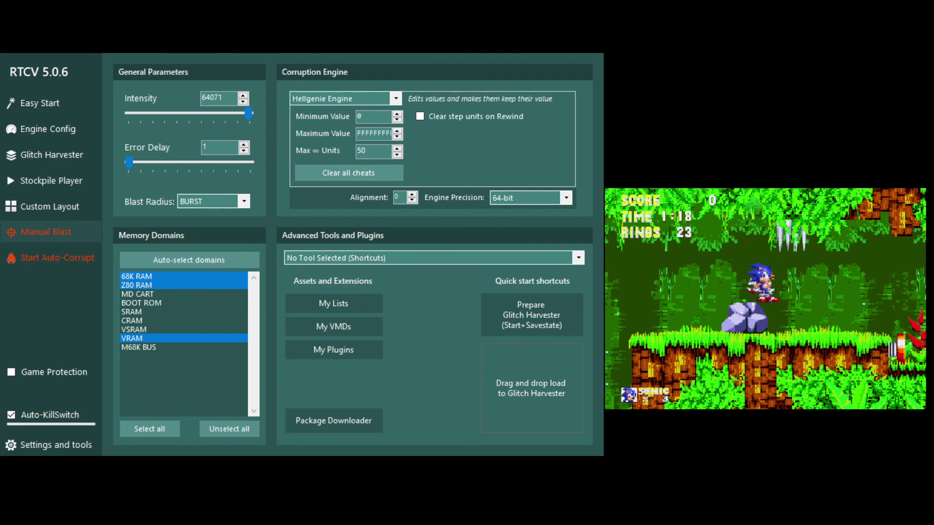
# Corrupt Angel Island Zone Act 1 while Sonic is by the grey rock, and run him to the right
pyautogui.click(34, 236)
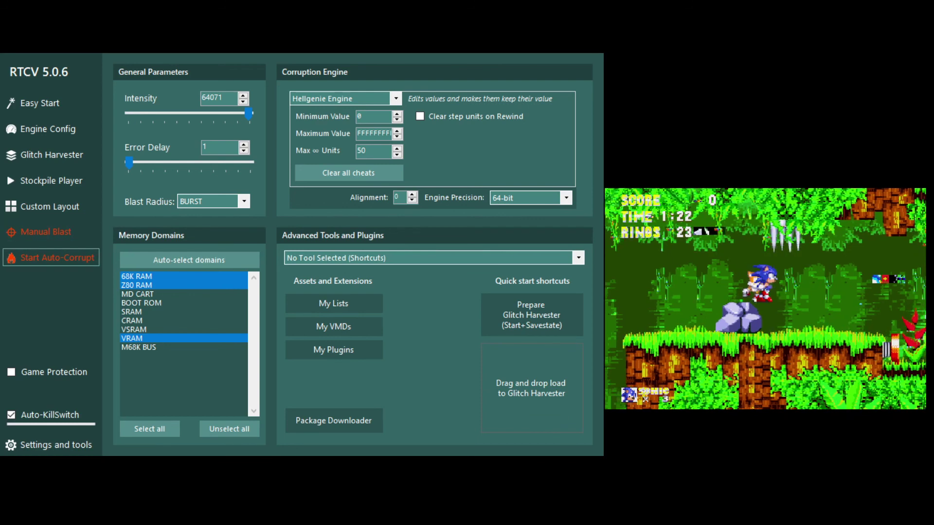
pyautogui.press('Right')
pyautogui.press('Right')
pyautogui.press('Right')
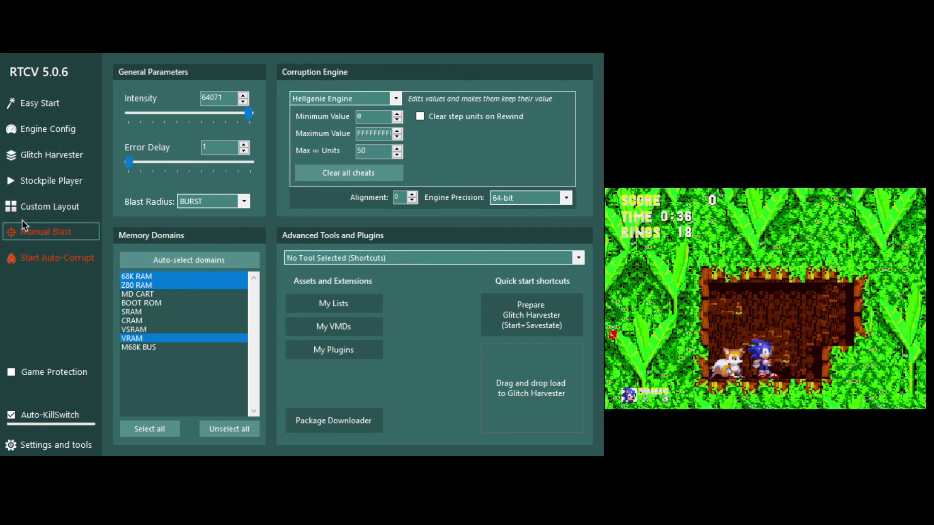
# Auto-Corrupt the newly loaded NES game briefly with Hellgenie Engine, and stop the corruption
pyautogui.click(23, 252)
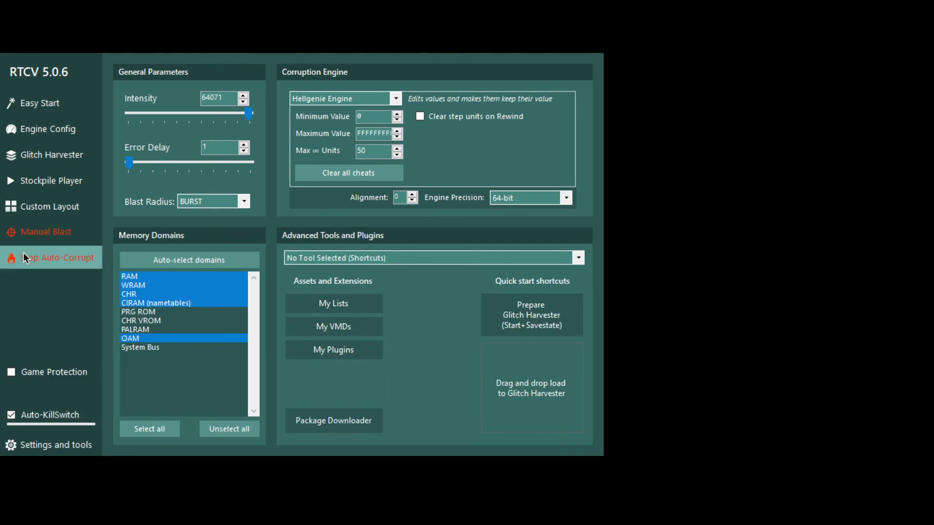
pyautogui.click(23, 258)
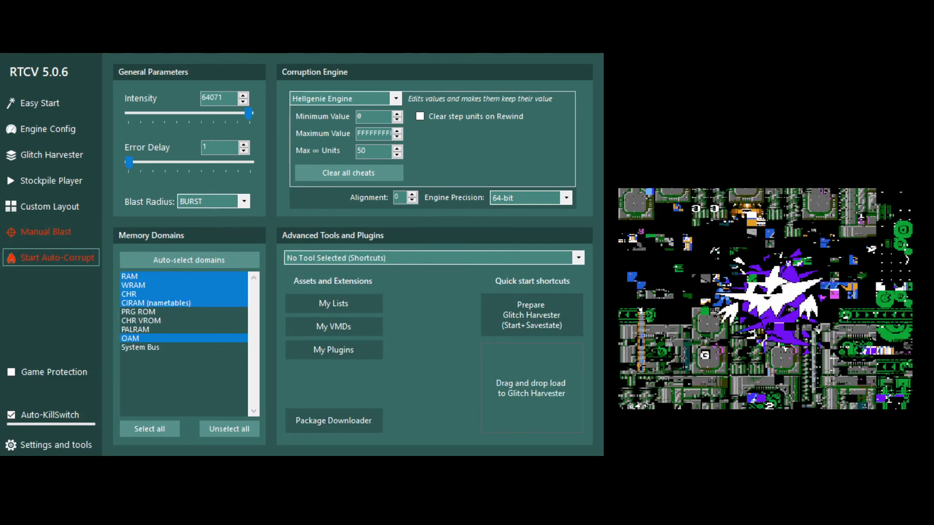